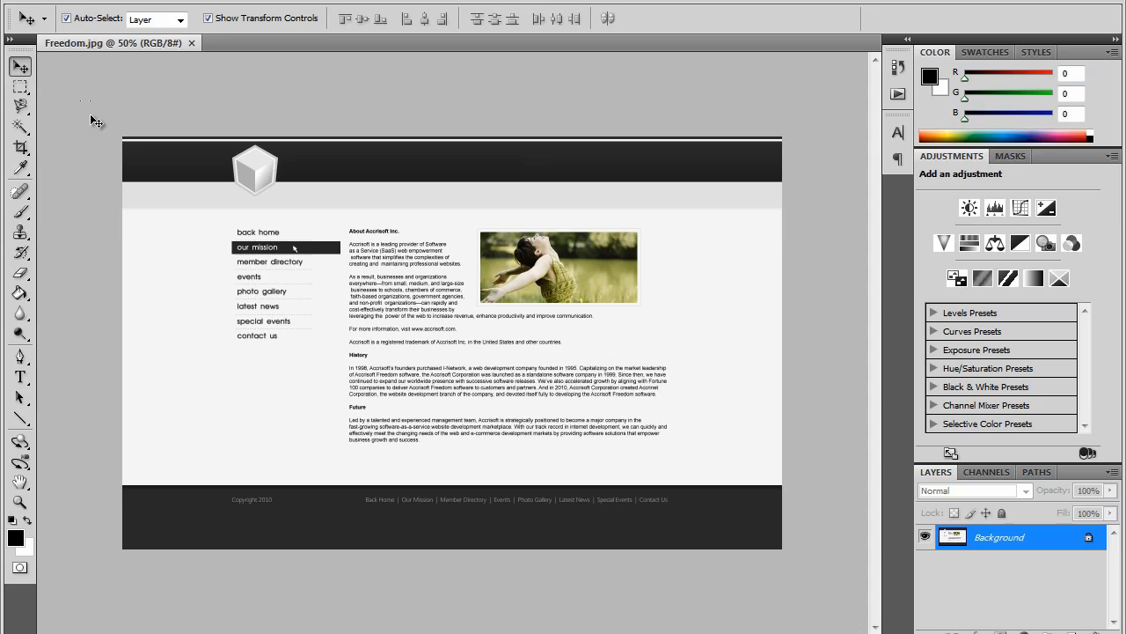
Outline the header, side menu, main content and footer areas of the mockup in turn with the Crop tool, cancelling each crop
{"action": "left_click", "coordinate": [21, 147]}
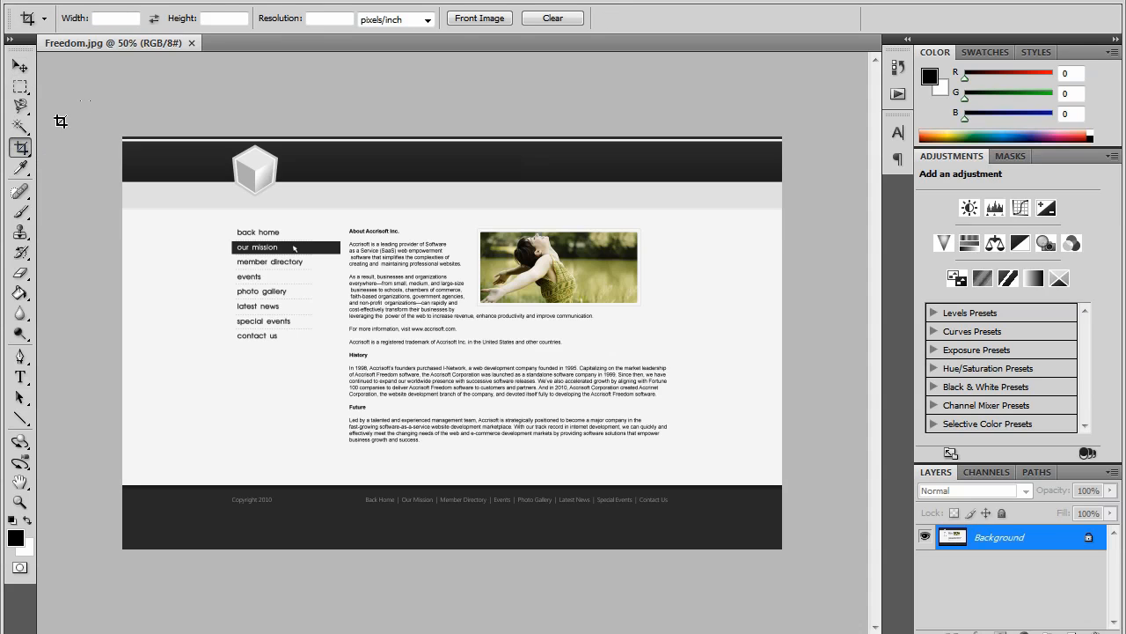
{"action": "left_click_drag", "start_coordinate": [119, 129], "coordinate": [791, 214]}
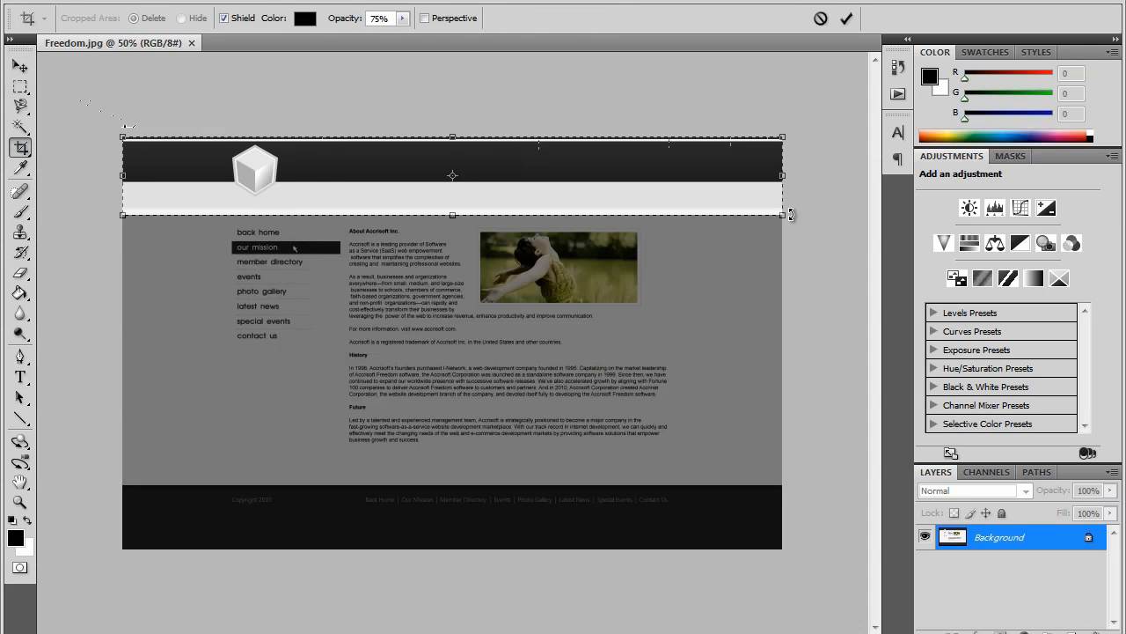
{"action": "key", "text": "Escape"}
{"action": "left_click_drag", "start_coordinate": [222, 217], "coordinate": [345, 354]}
{"action": "key", "text": "Escape"}
{"action": "left_click_drag", "start_coordinate": [349, 218], "coordinate": [683, 455]}
{"action": "key", "text": "Escape"}
{"action": "left_click_drag", "start_coordinate": [122, 471], "coordinate": [795, 572]}
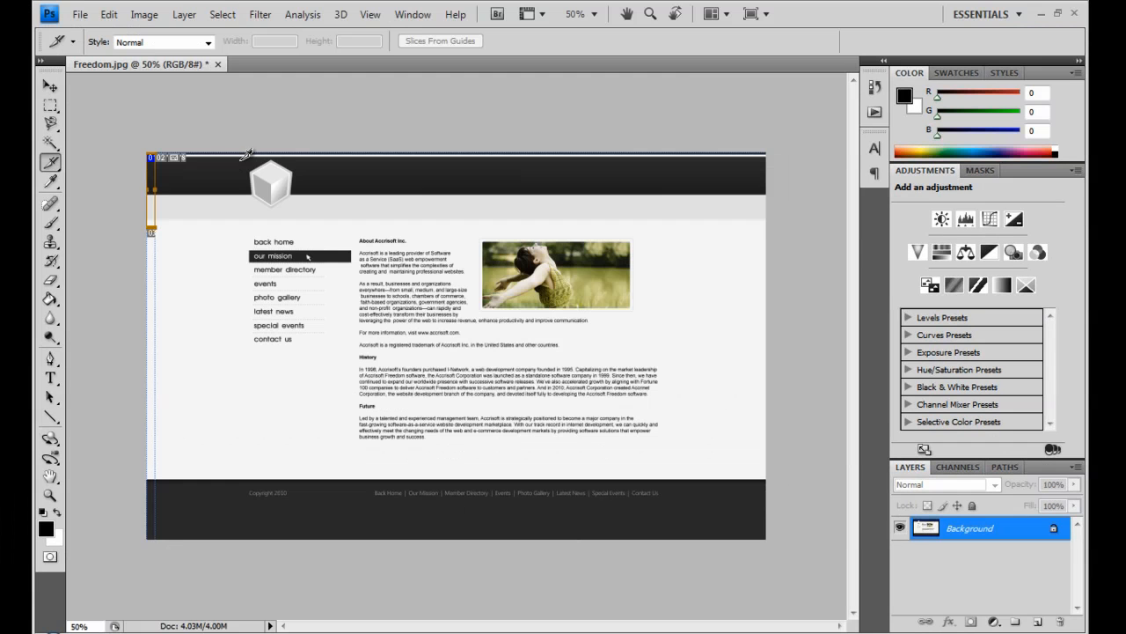
Slice out the logo, the photo and a narrow strip of the footer background, and start saving the slices for the web
{"action": "left_click_drag", "start_coordinate": [243, 154], "coordinate": [300, 209]}
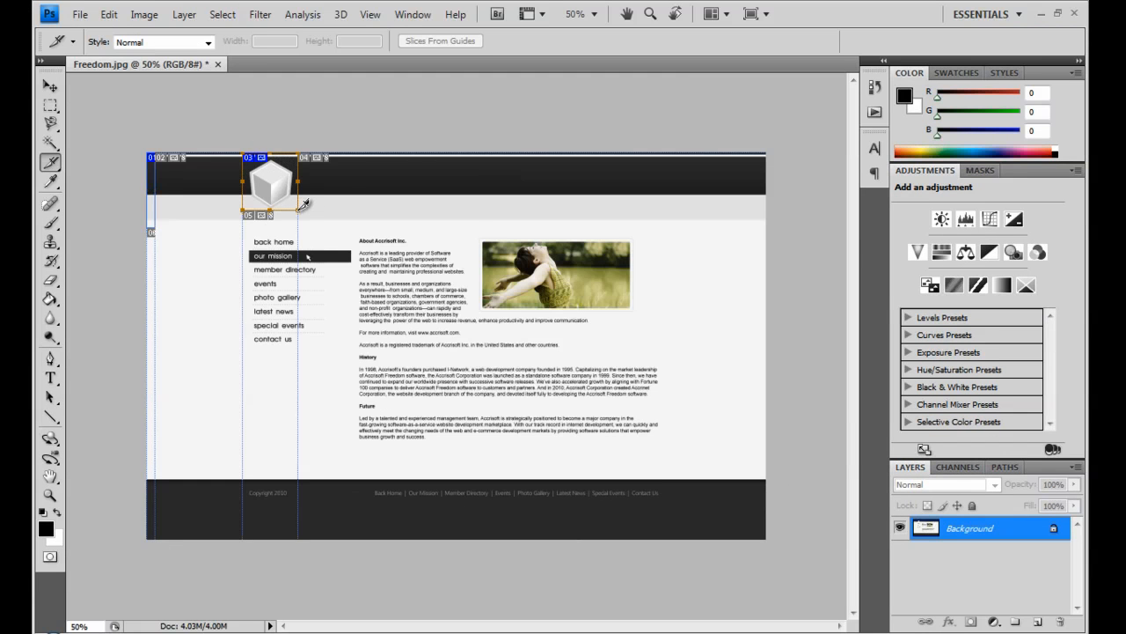
{"action": "left_click_drag", "start_coordinate": [474, 227], "coordinate": [642, 314]}
{"action": "left_click_drag", "start_coordinate": [199, 478], "coordinate": [201, 539]}
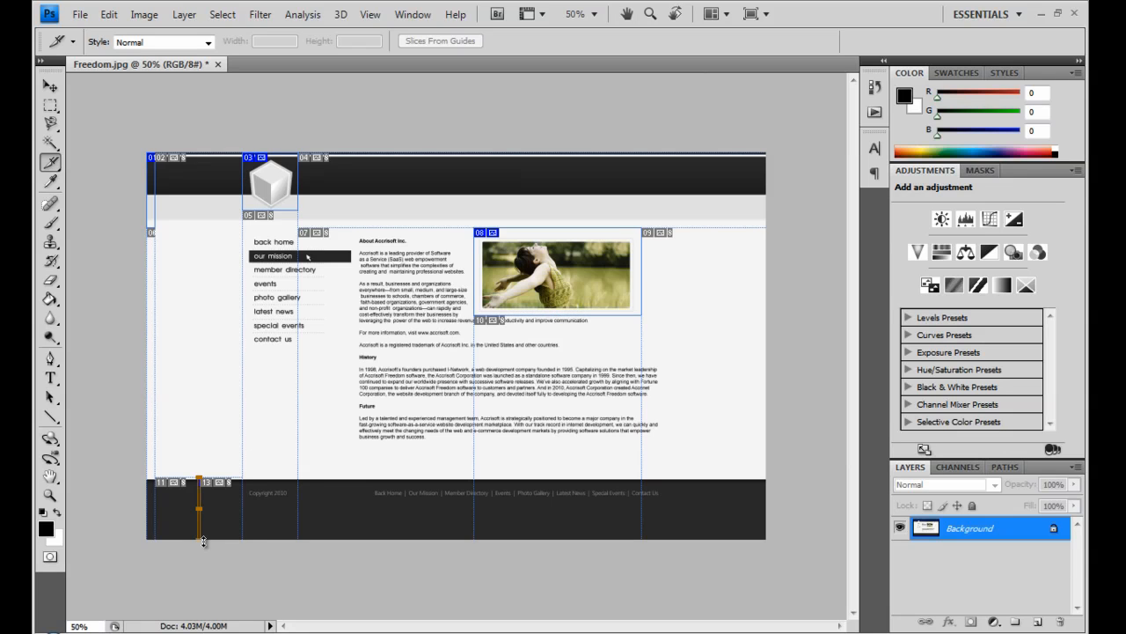
{"action": "key", "text": "ctrl+alt+shift+s"}
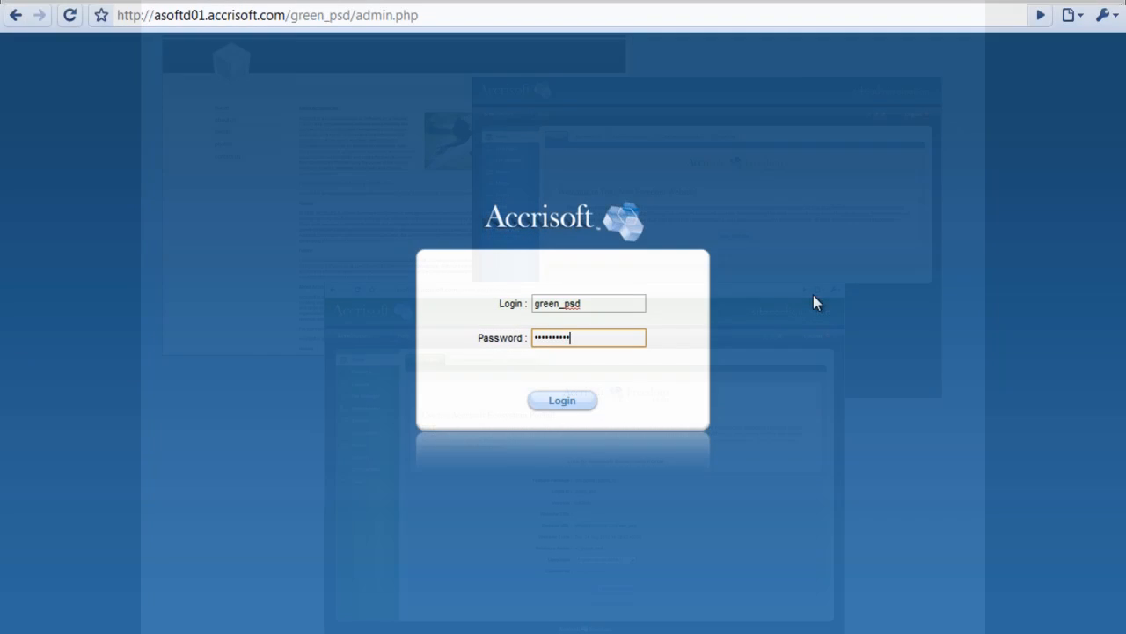
Finish entering the account password and log in to the Accrisoft admin site in the browser
{"action": "type", "text": "••"}
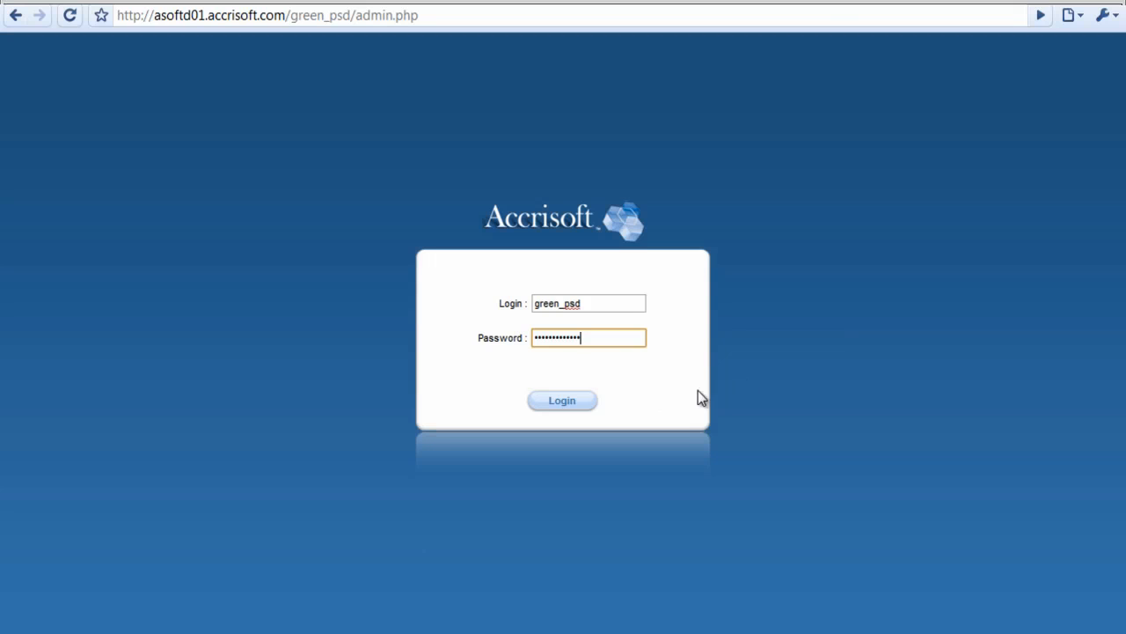
{"action": "left_click", "coordinate": [582, 406]}
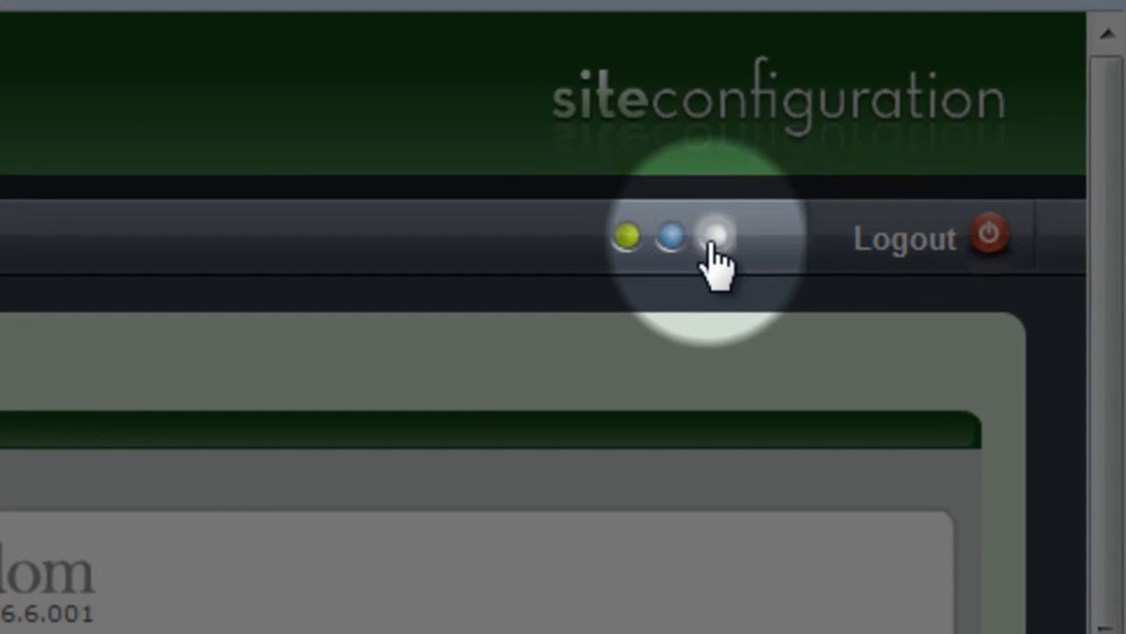
Look through the white and blue interfaces of the admin site and return to the green site configuration interface
{"action": "left_click", "coordinate": [713, 245]}
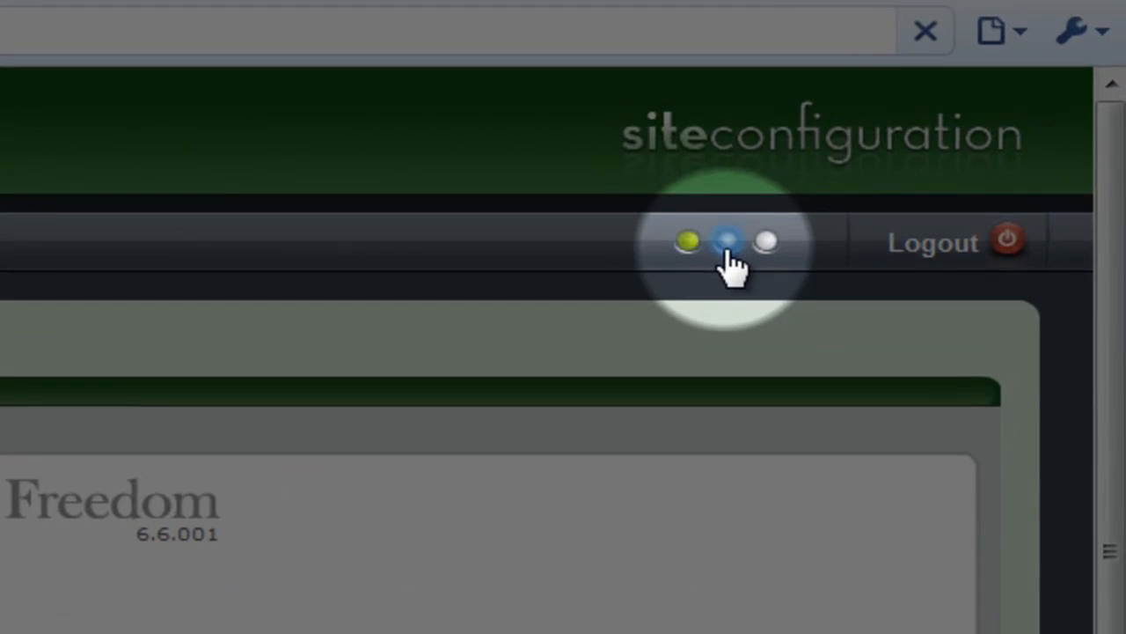
{"action": "left_click", "coordinate": [727, 248]}
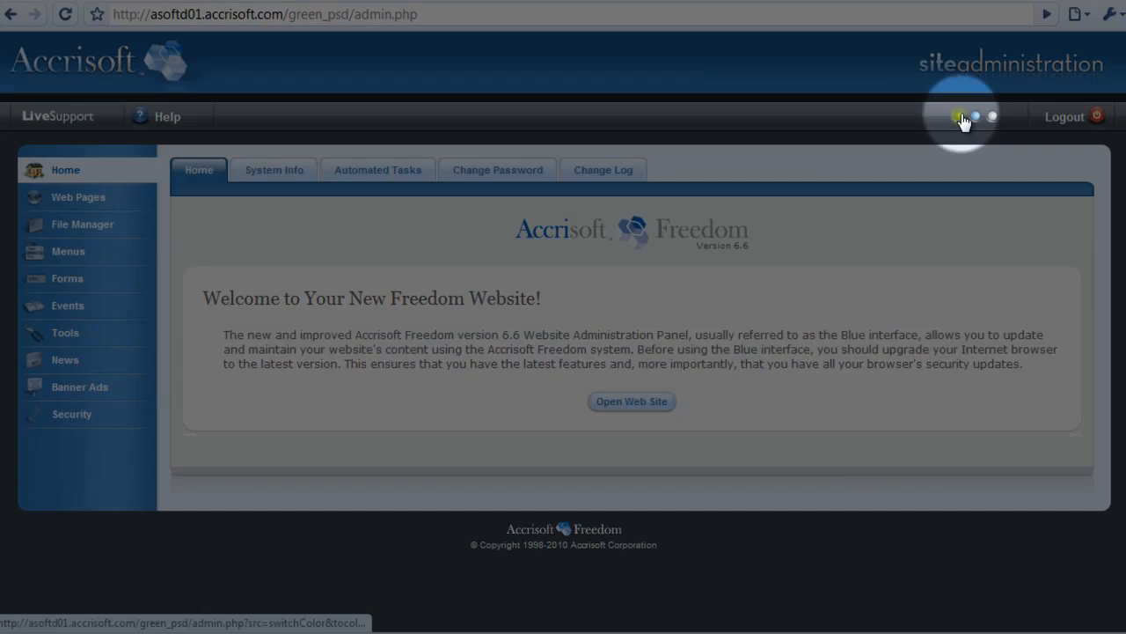
{"action": "left_click", "coordinate": [960, 116]}
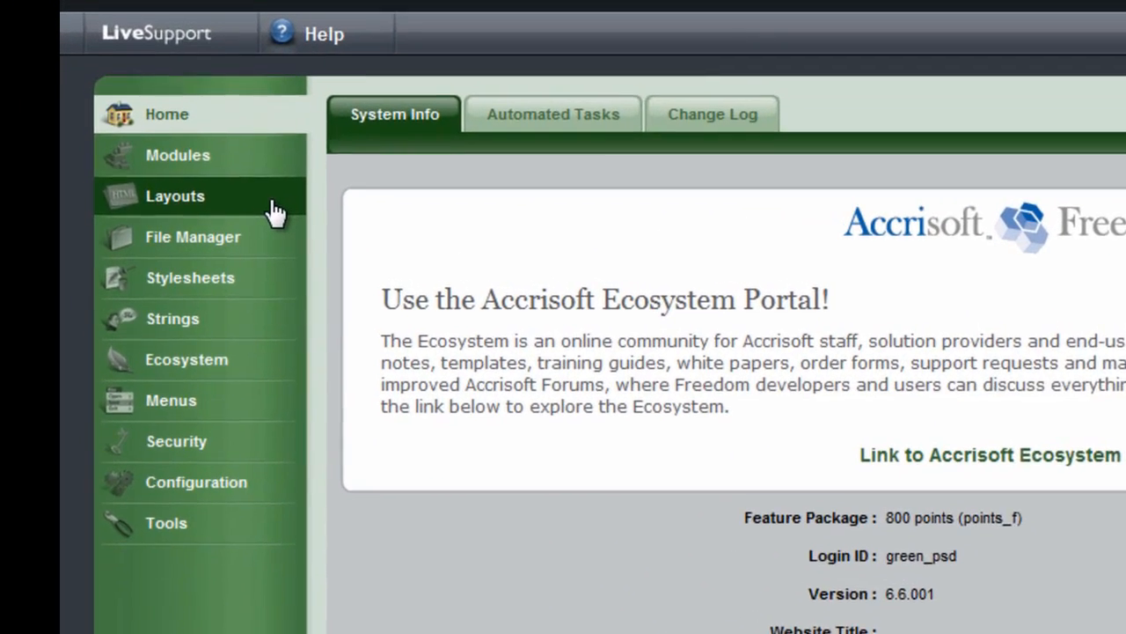
{"action": "left_click", "coordinate": [220, 212]}
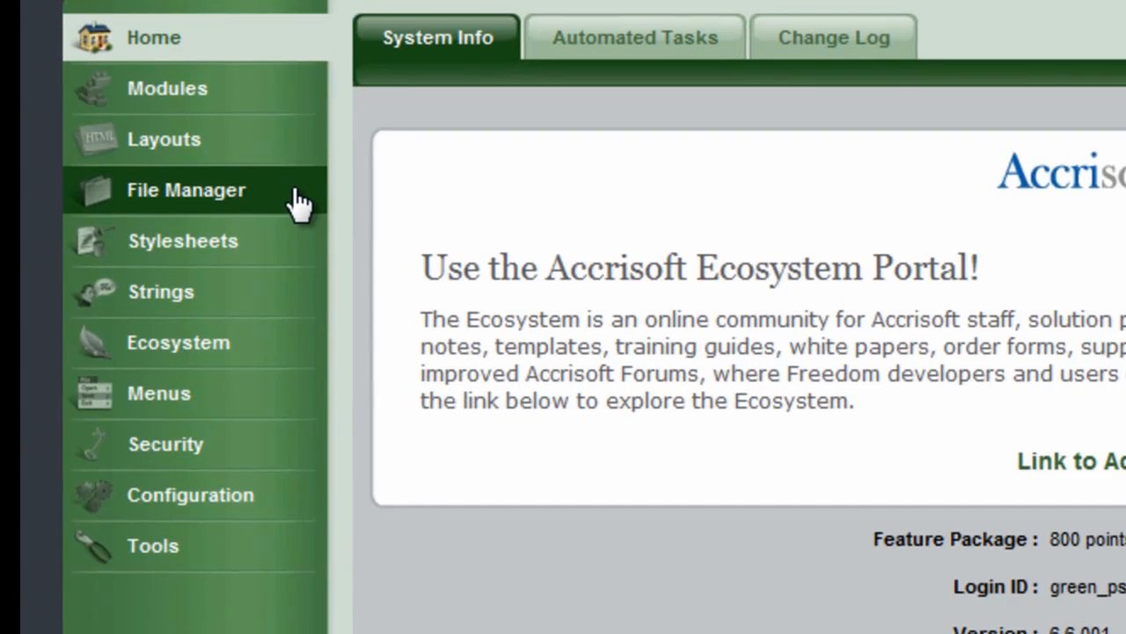
Create a directory named design inside the graphics directory of the site's file manager
{"action": "left_click", "coordinate": [299, 204]}
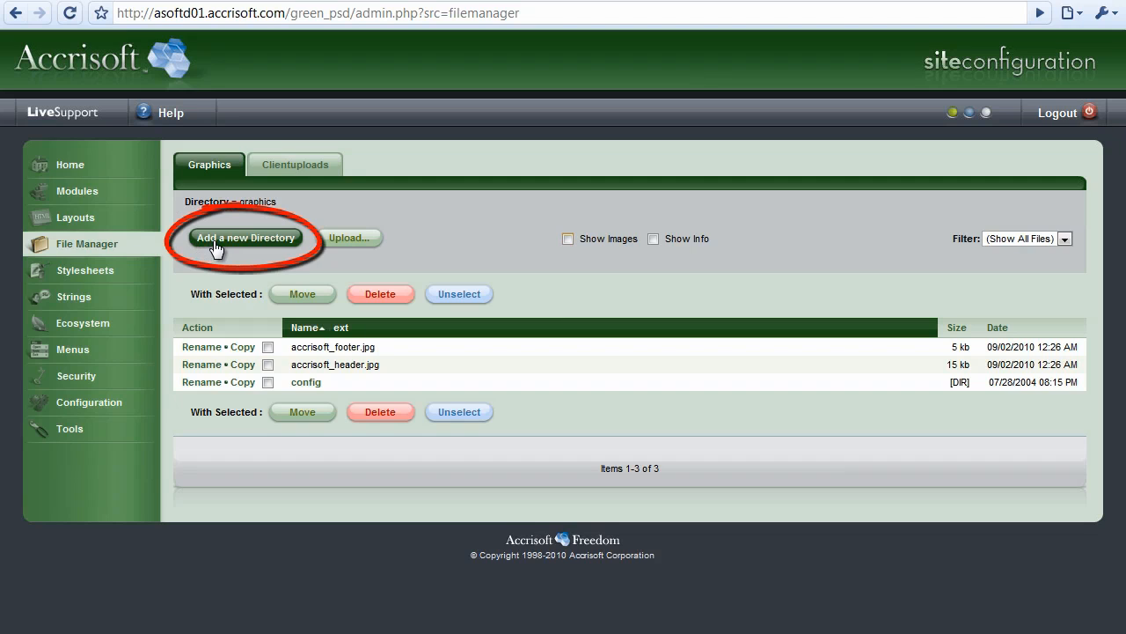
{"action": "left_click", "coordinate": [245, 237]}
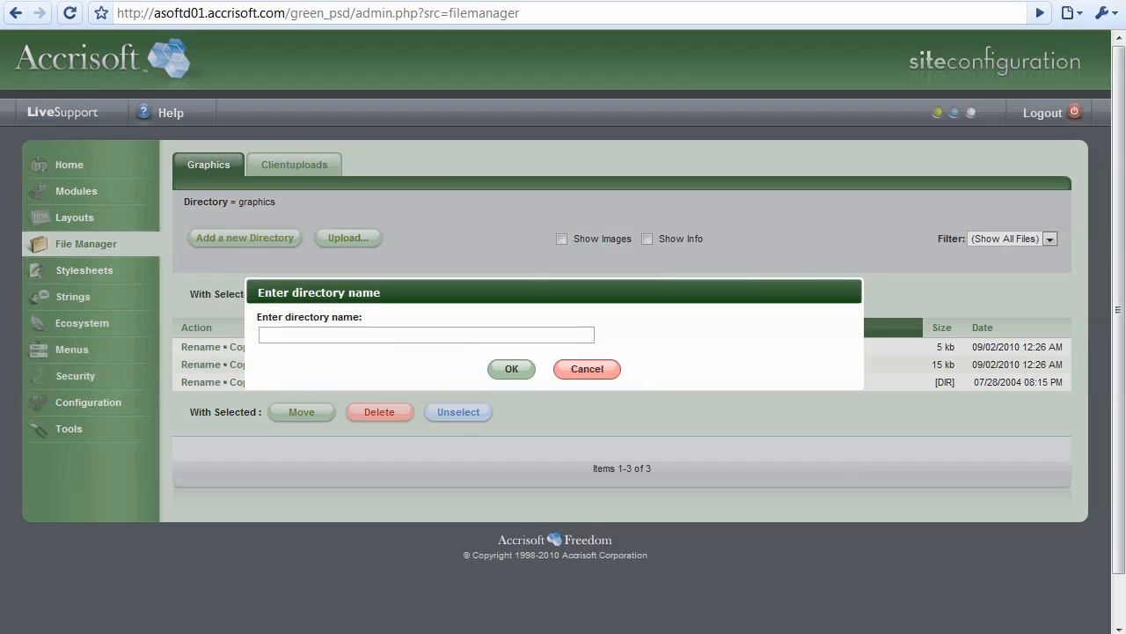
{"action": "left_click", "coordinate": [306, 336]}
{"action": "type", "text": "design"}
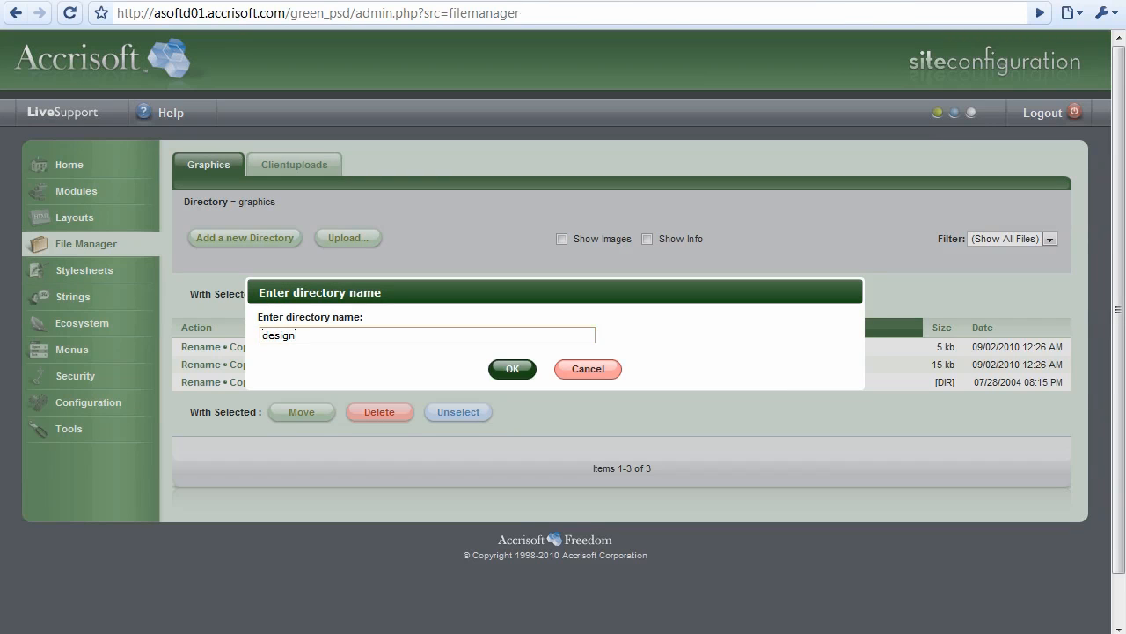
{"action": "left_click", "coordinate": [512, 368]}
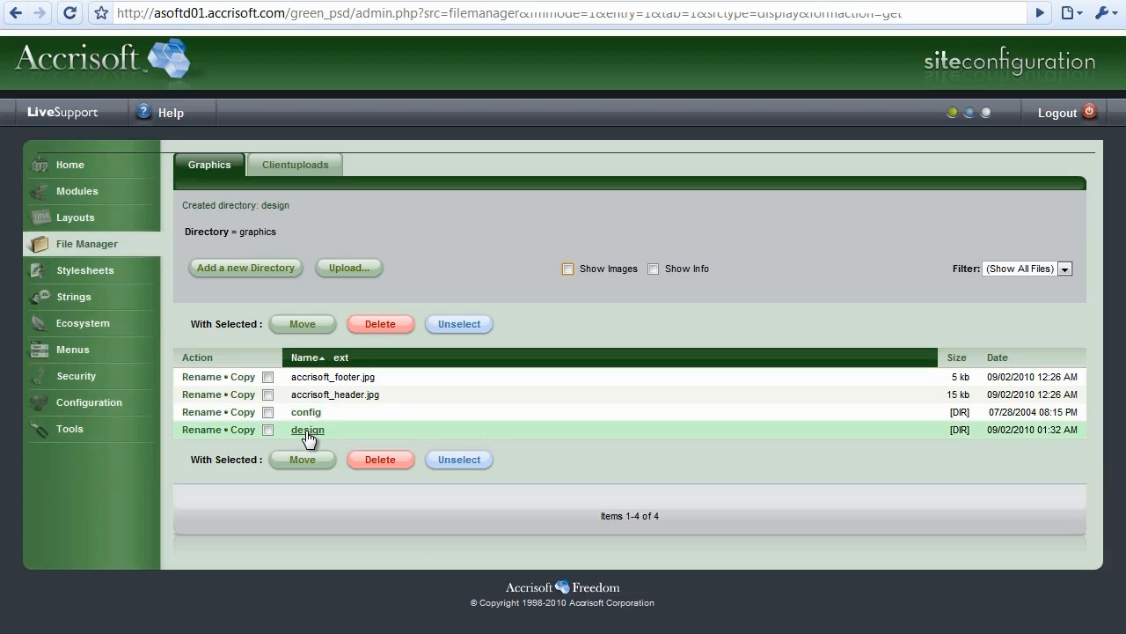
Upload images.zip from the photoshop2freedom folder into the design directory and extract its contents there
{"action": "left_click", "coordinate": [308, 431]}
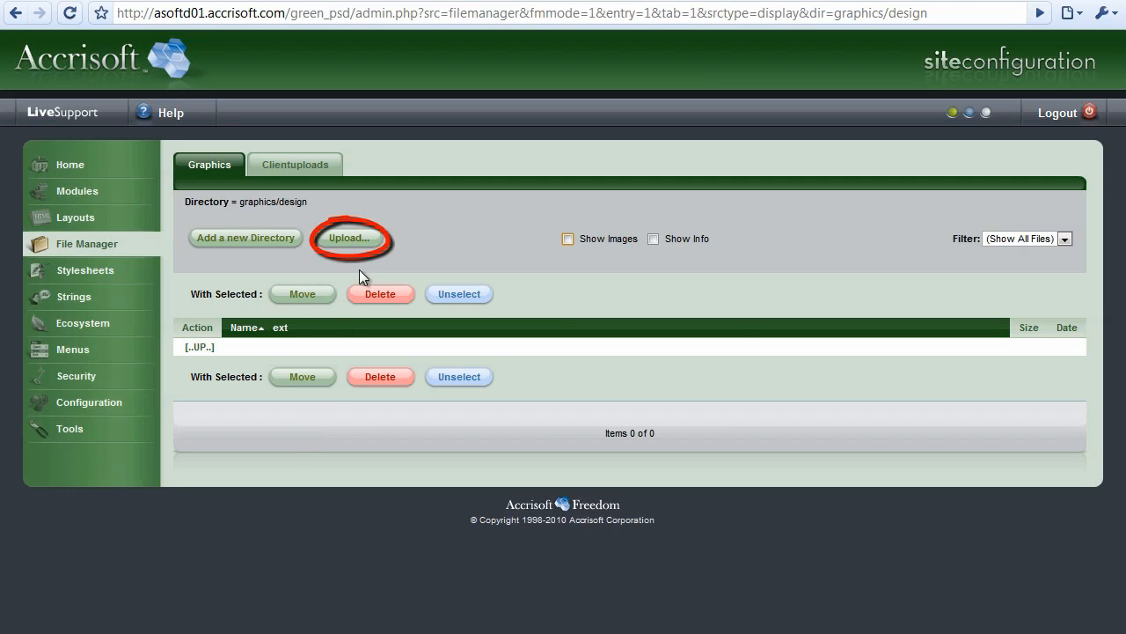
{"action": "left_click", "coordinate": [349, 237]}
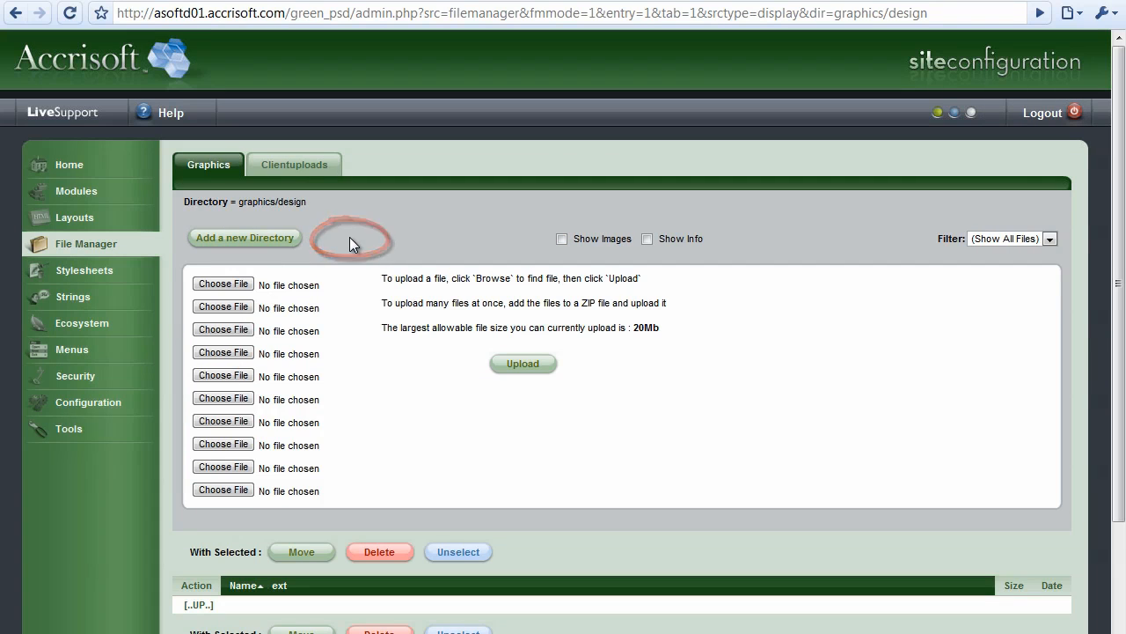
{"action": "left_click", "coordinate": [249, 286]}
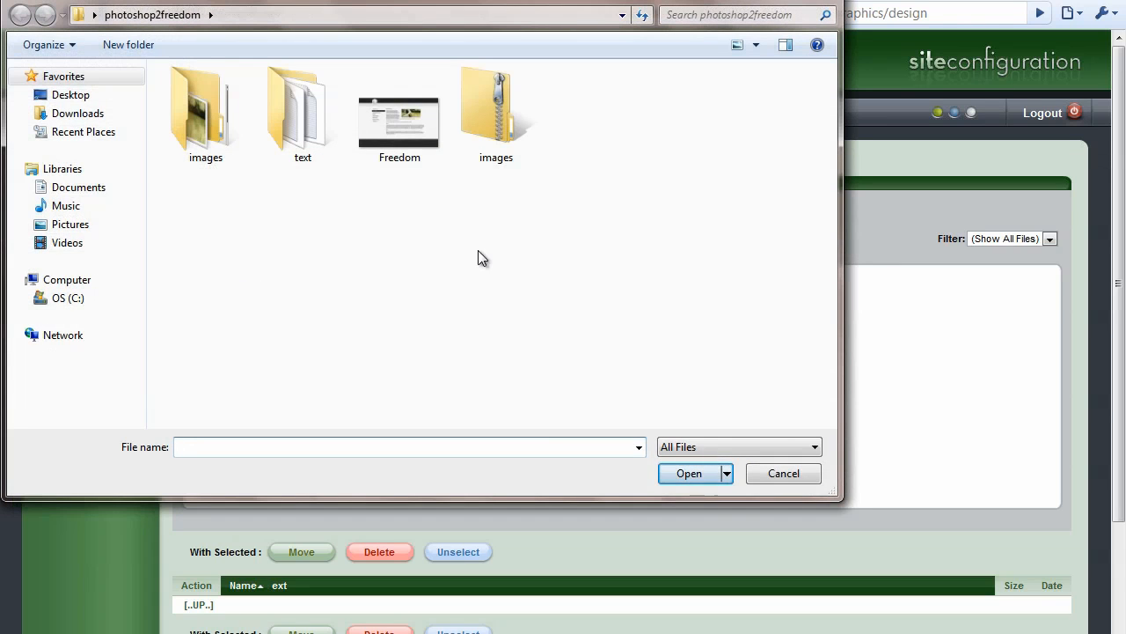
{"action": "left_click", "coordinate": [483, 129]}
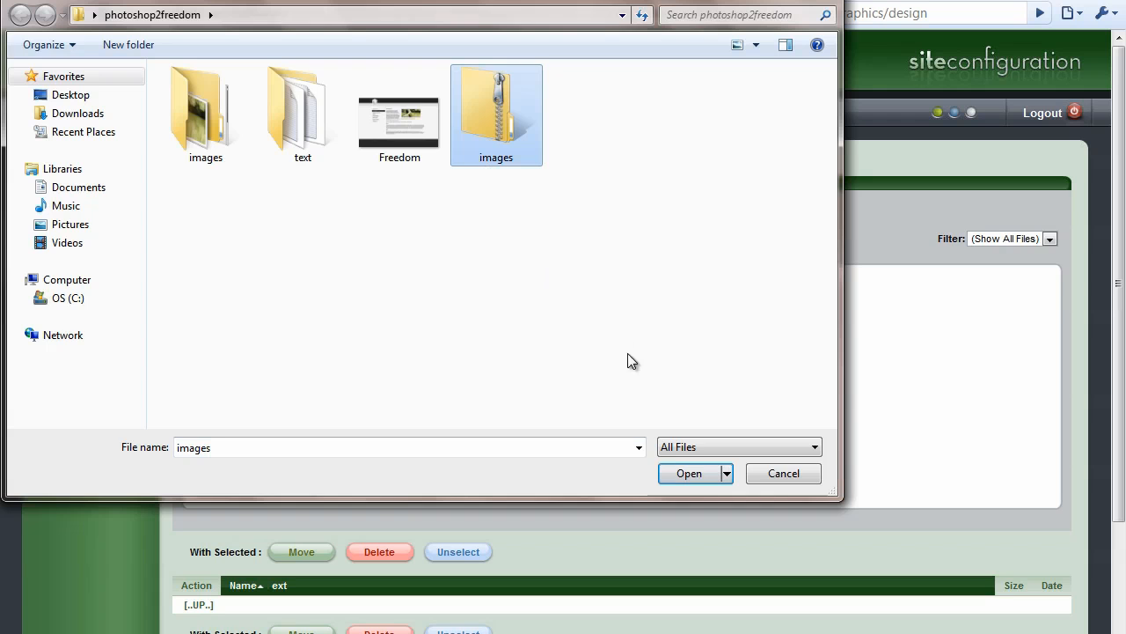
{"action": "left_click", "coordinate": [683, 474]}
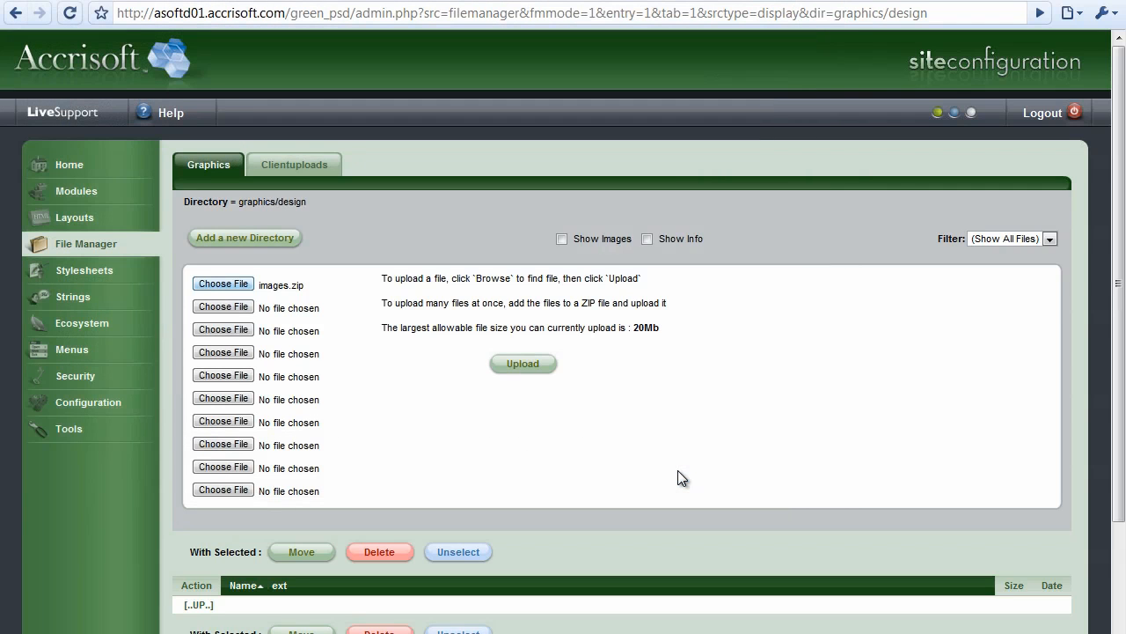
{"action": "left_click", "coordinate": [526, 365]}
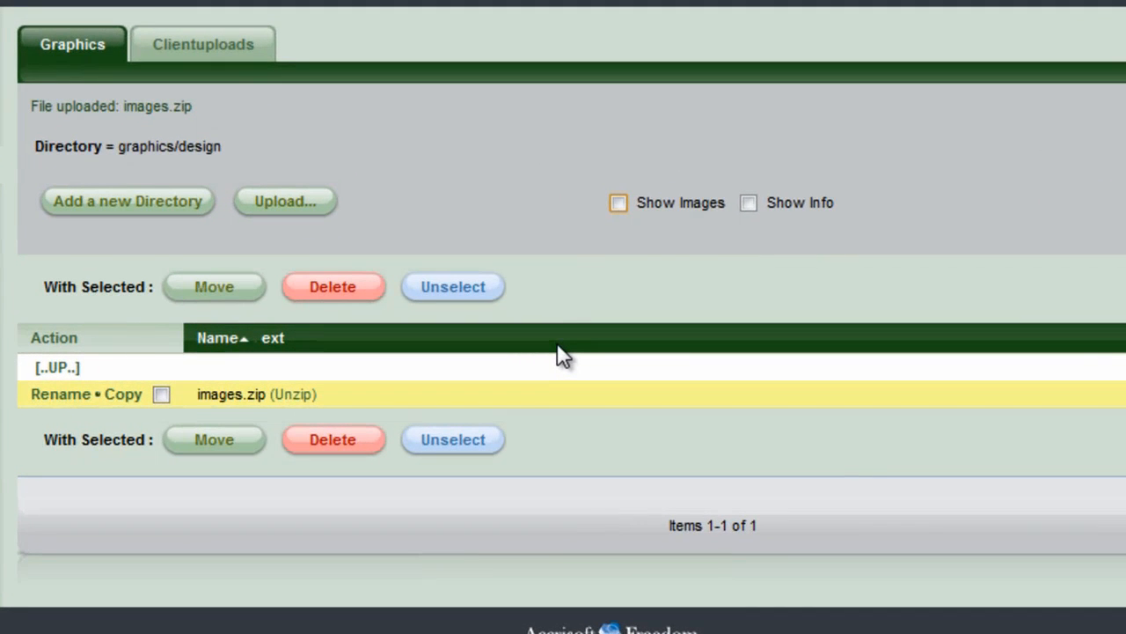
{"action": "left_click", "coordinate": [308, 398]}
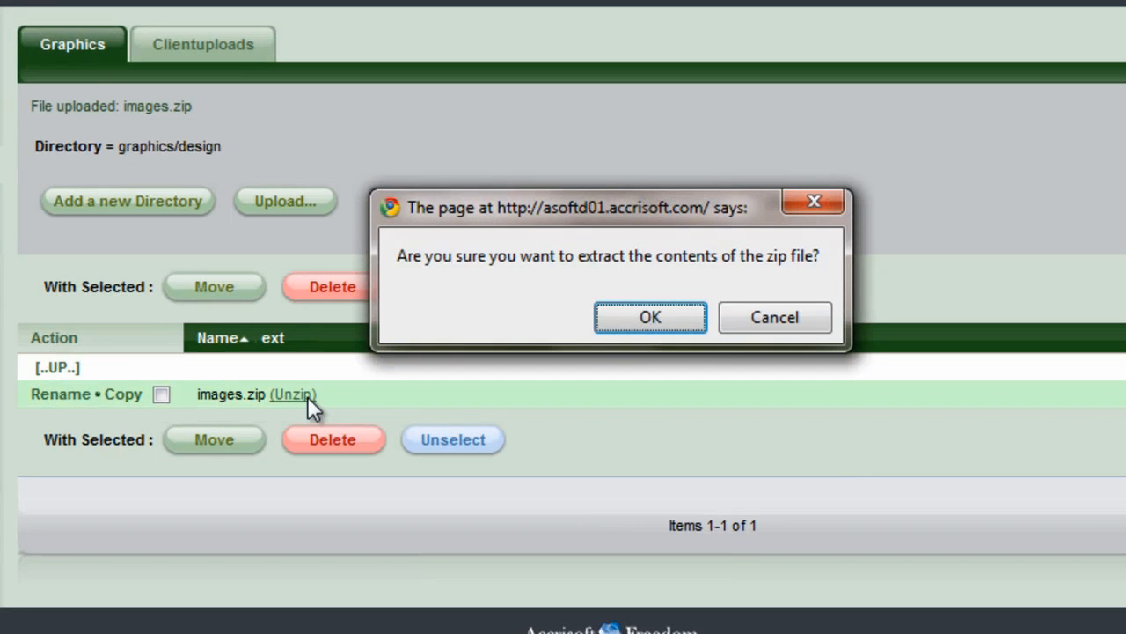
{"action": "left_click", "coordinate": [632, 319]}
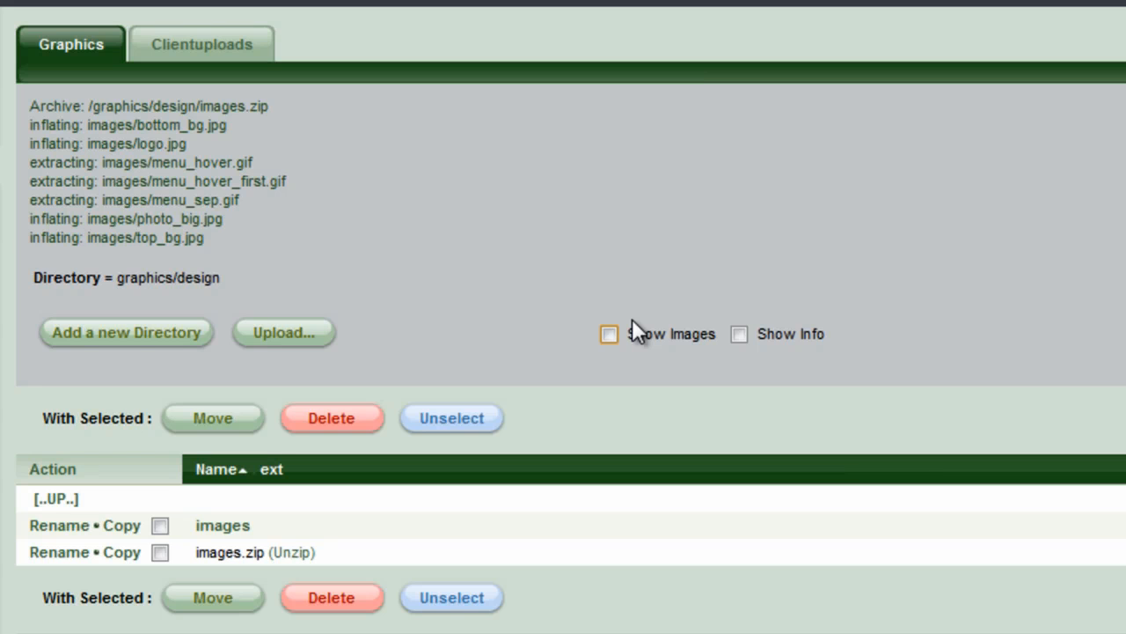
Examine the files in the extracted images directory with image previews and file info shown
{"action": "left_click", "coordinate": [222, 526]}
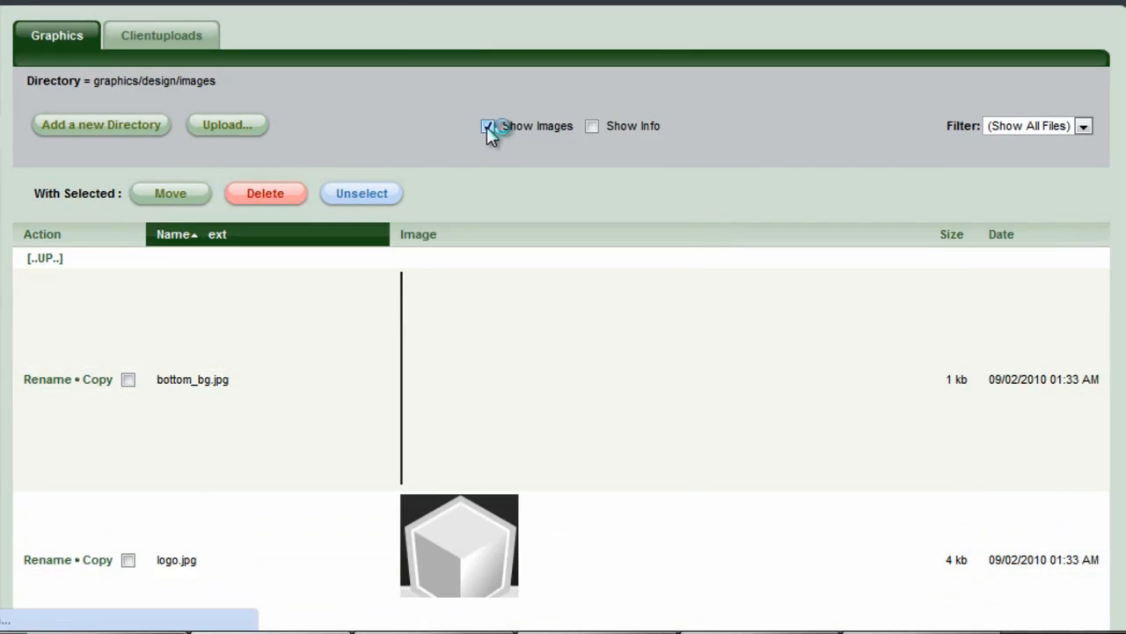
{"action": "scroll", "coordinate": [455, 396], "scroll_direction": "down", "scroll_amount": 8}
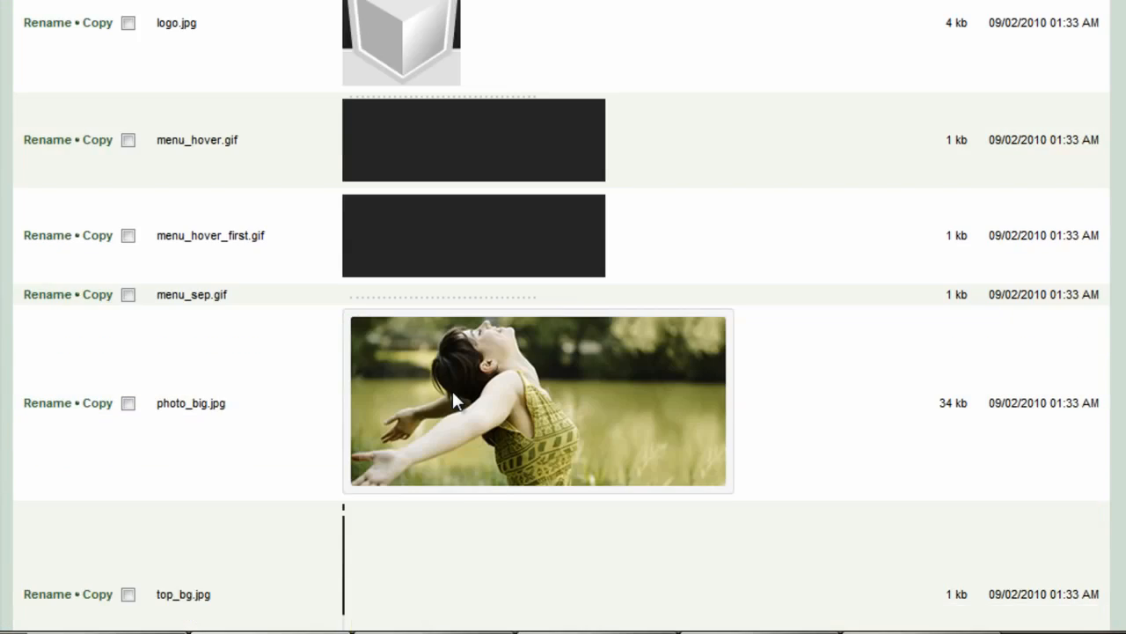
{"action": "scroll", "coordinate": [455, 396], "scroll_direction": "up", "scroll_amount": 8}
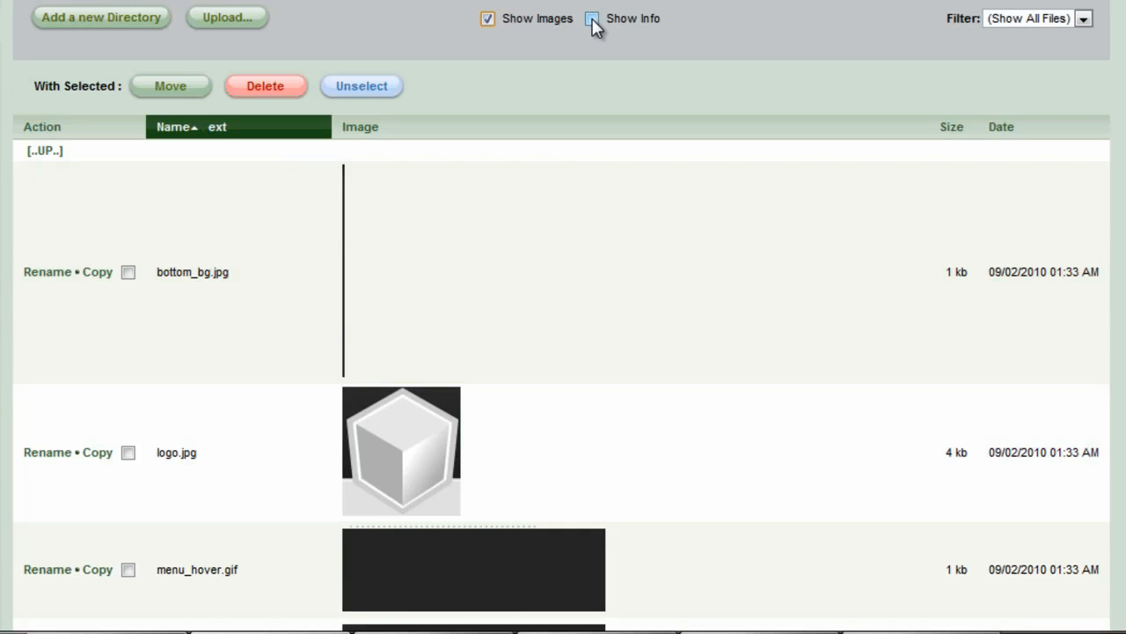
{"action": "left_click", "coordinate": [592, 19]}
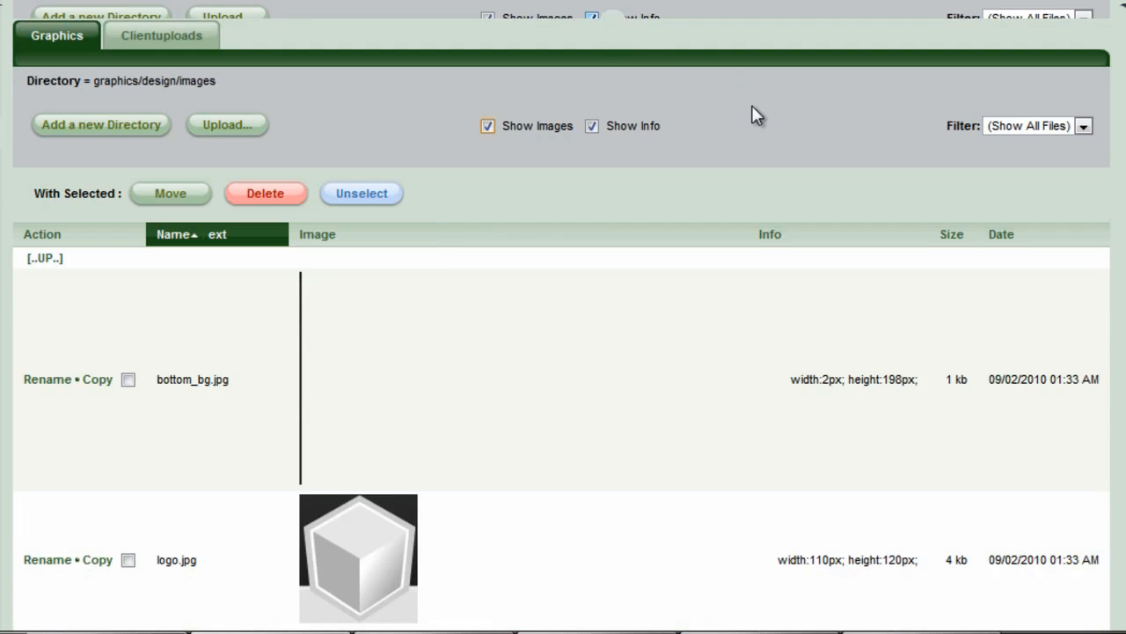
{"action": "scroll", "coordinate": [787, 199], "scroll_direction": "down", "scroll_amount": 5}
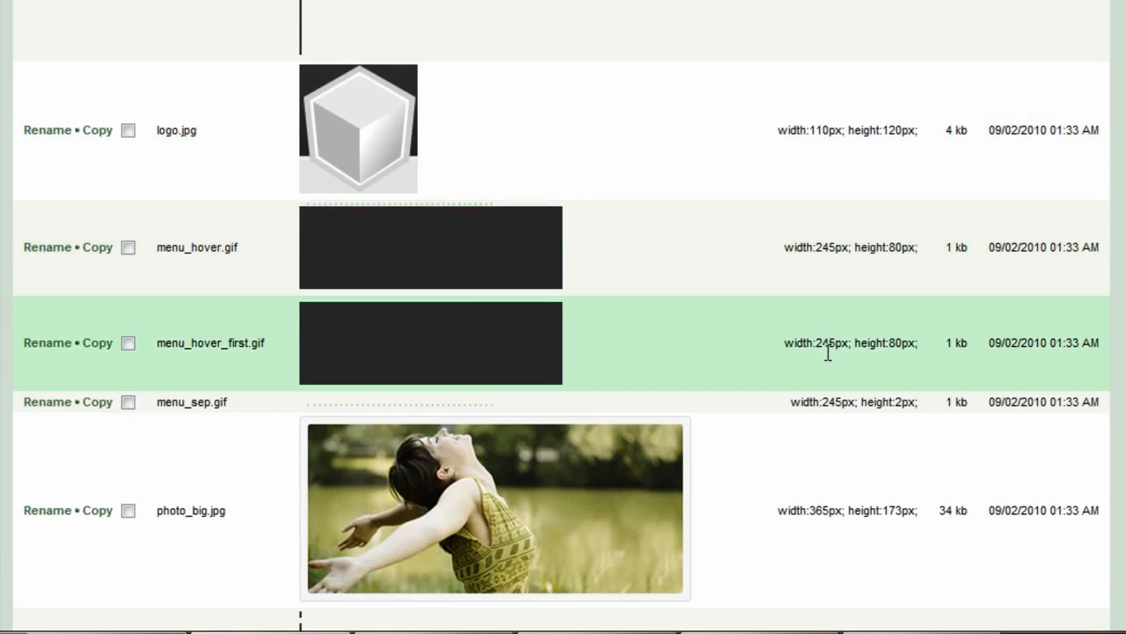
{"action": "scroll", "coordinate": [751, 314], "scroll_direction": "up", "scroll_amount": 5}
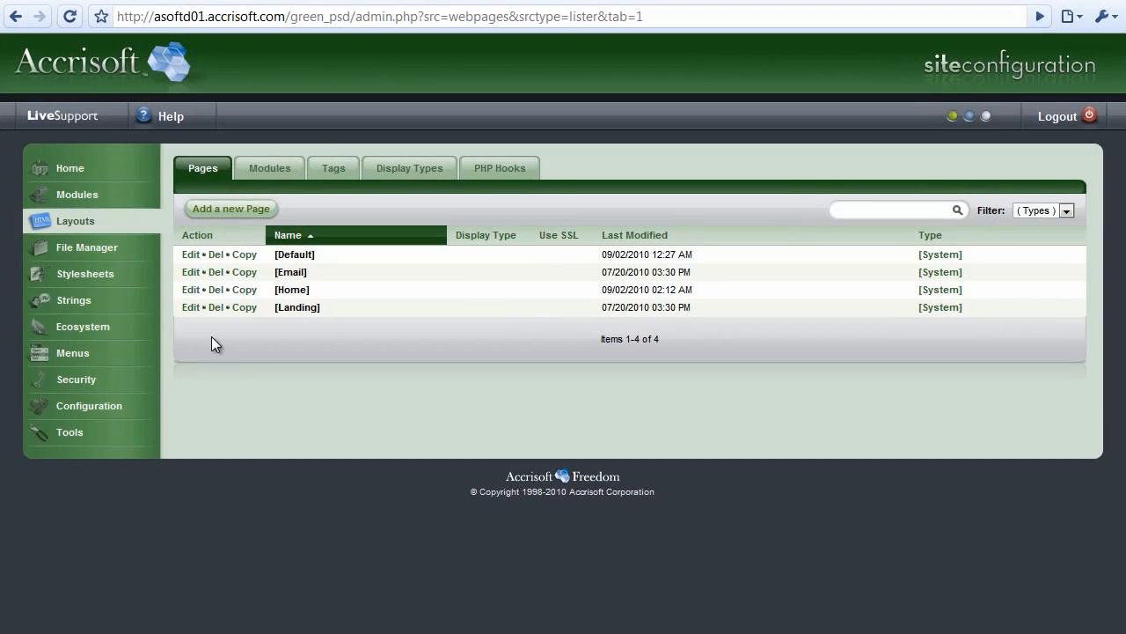
Replace the [Home] page layout's contents with the full HTML copied from the HTML_RAW file in Notepad
{"action": "left_click", "coordinate": [190, 289]}
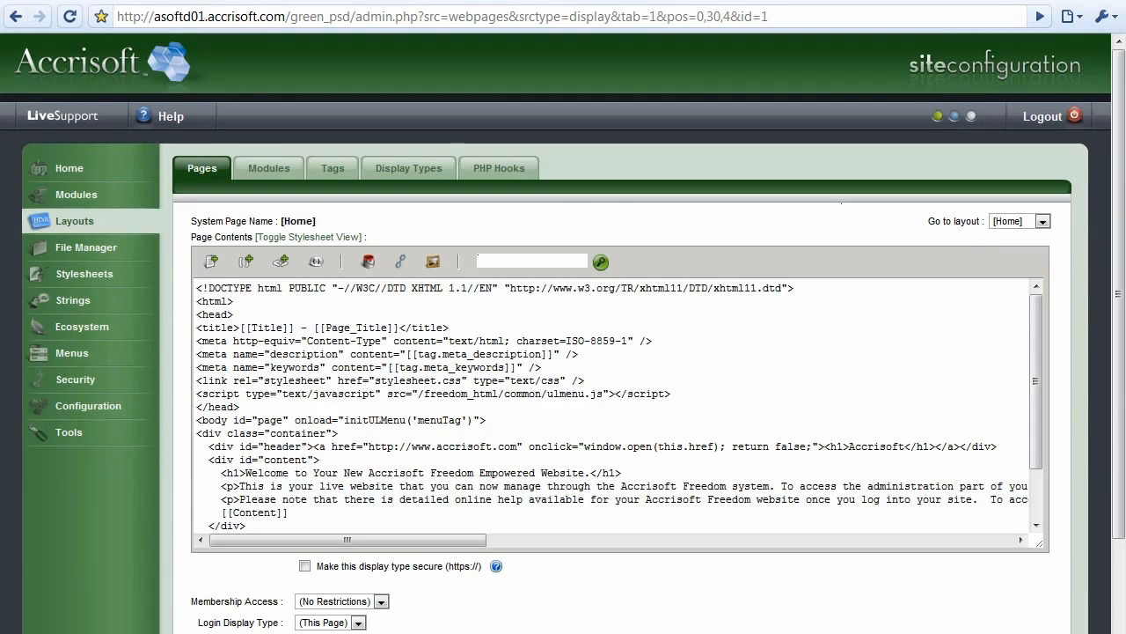
{"action": "key", "text": "alt+Tab"}
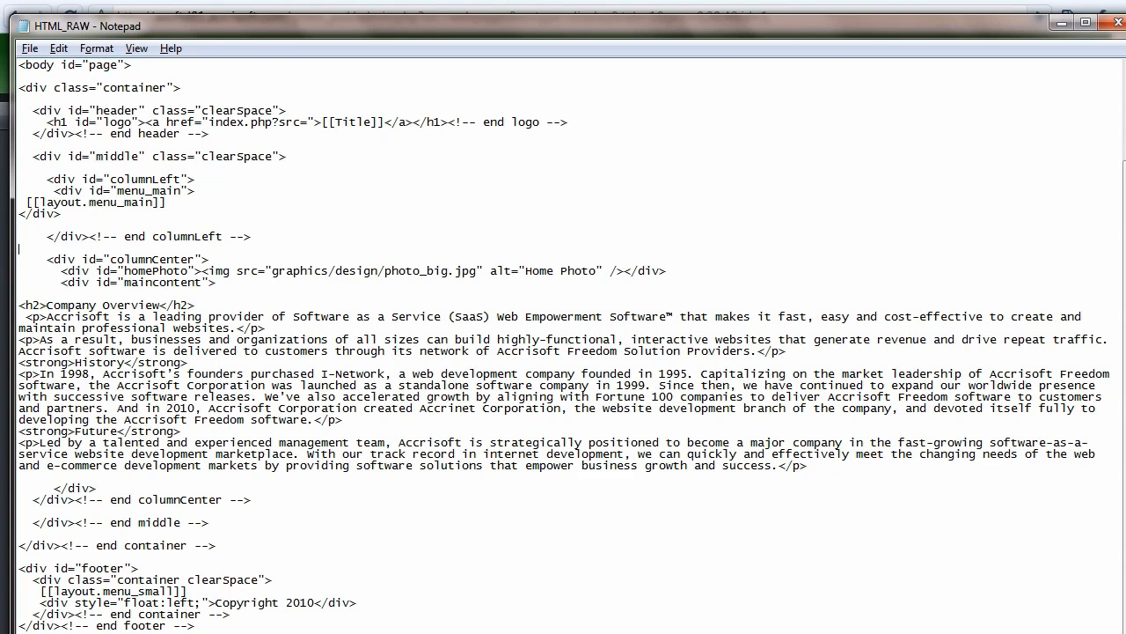
{"action": "key", "text": "ctrl+a"}
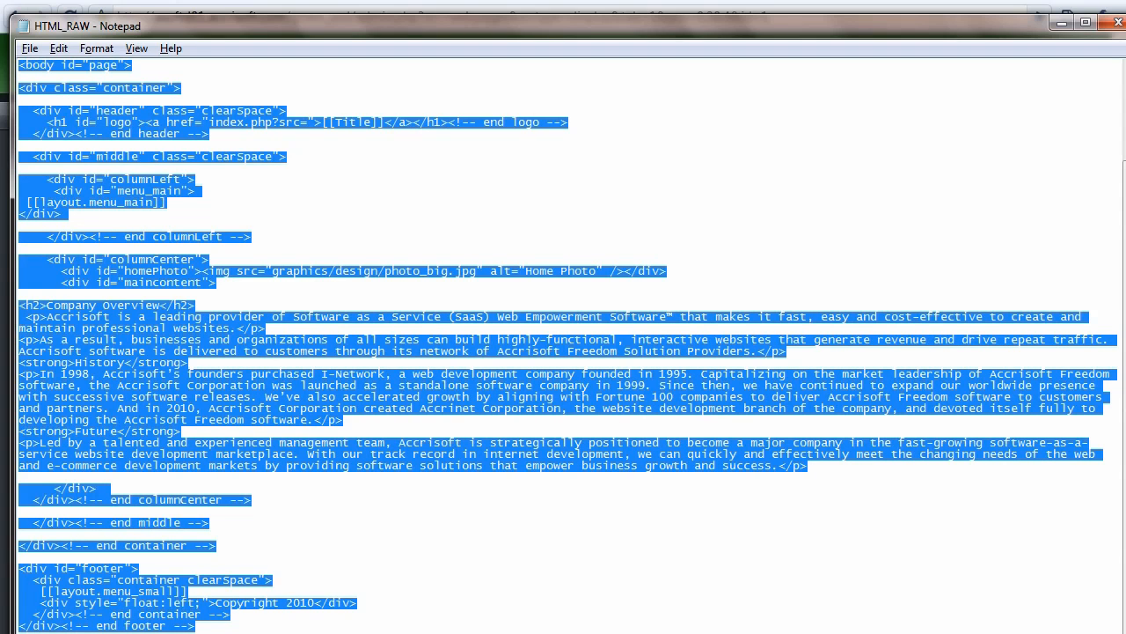
{"action": "key", "text": "alt+Tab"}
{"action": "left_click", "coordinate": [487, 420]}
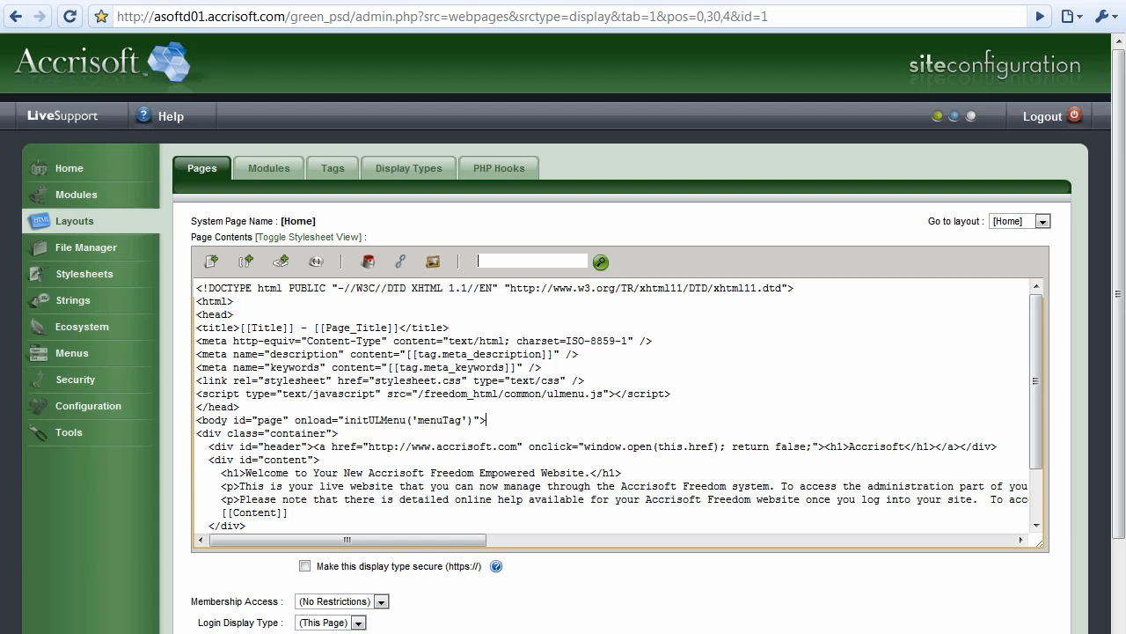
{"action": "key", "text": "ctrl+a"}
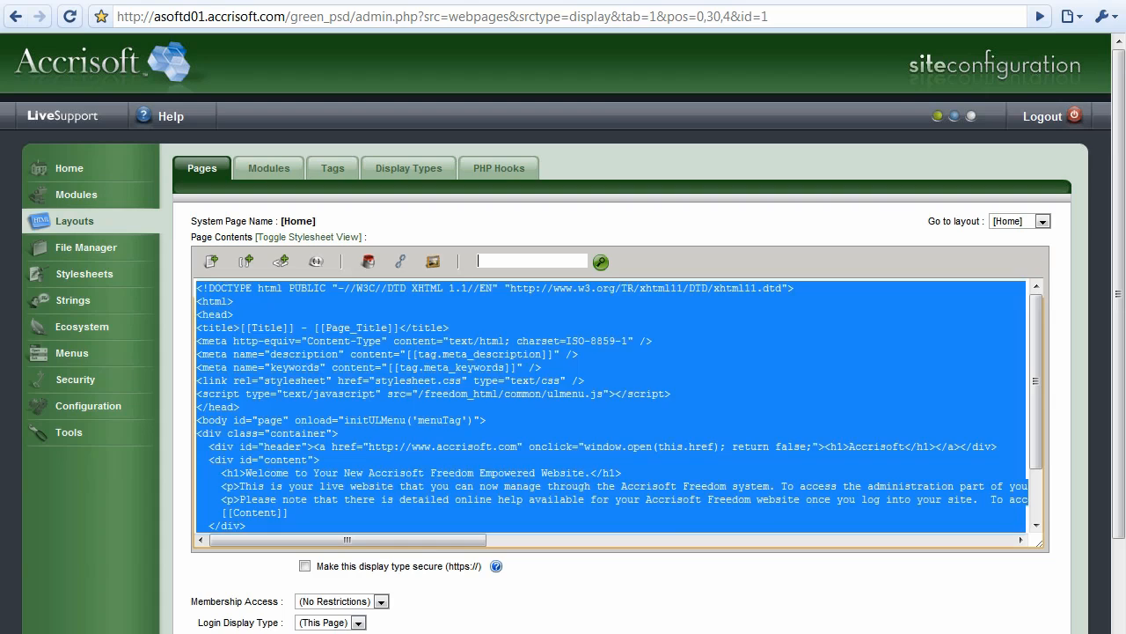
{"action": "key", "text": "ctrl+v"}
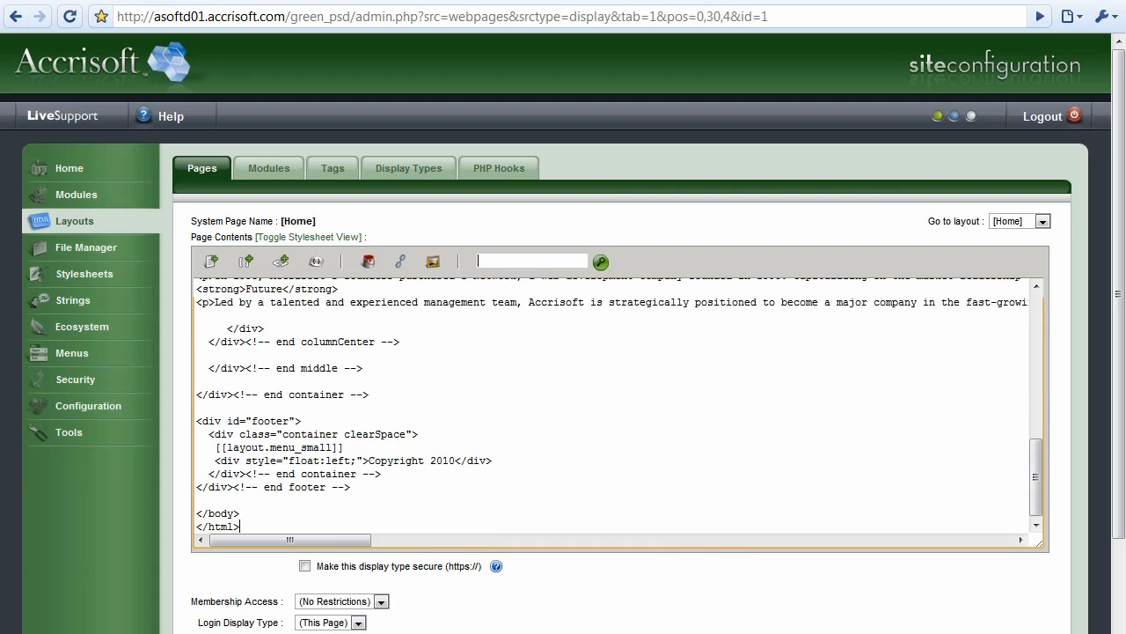
Show the Home layout's stylesheet and replace its contents with all the CSS from the styles_raw file in Notepad
{"action": "scroll", "coordinate": [478, 261], "scroll_direction": "down", "scroll_amount": 1}
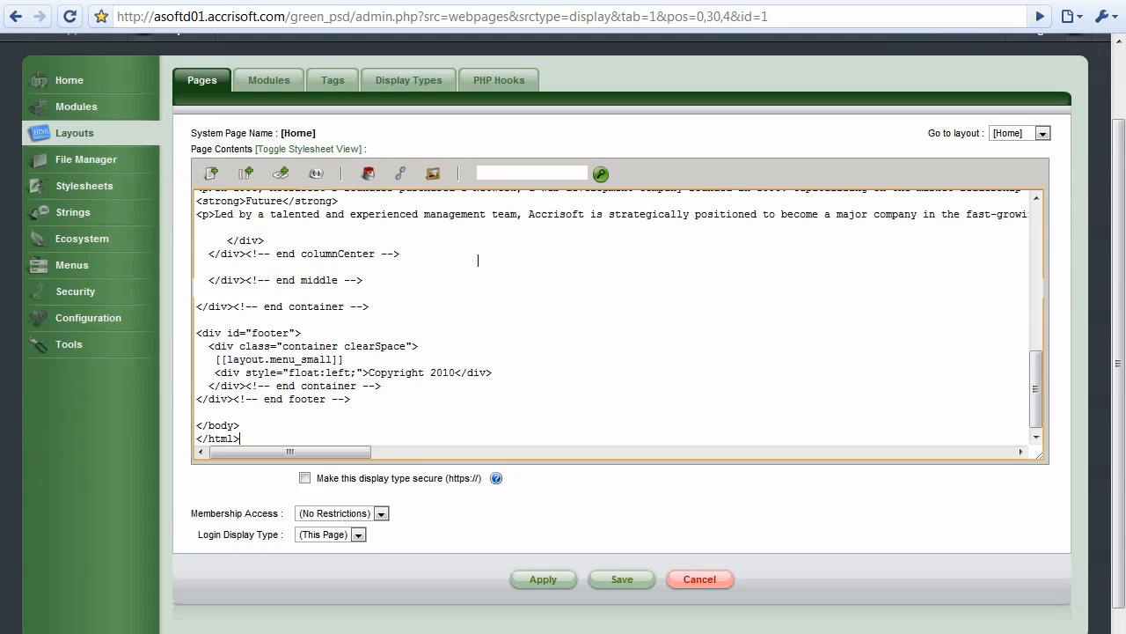
{"action": "left_click", "coordinate": [308, 148]}
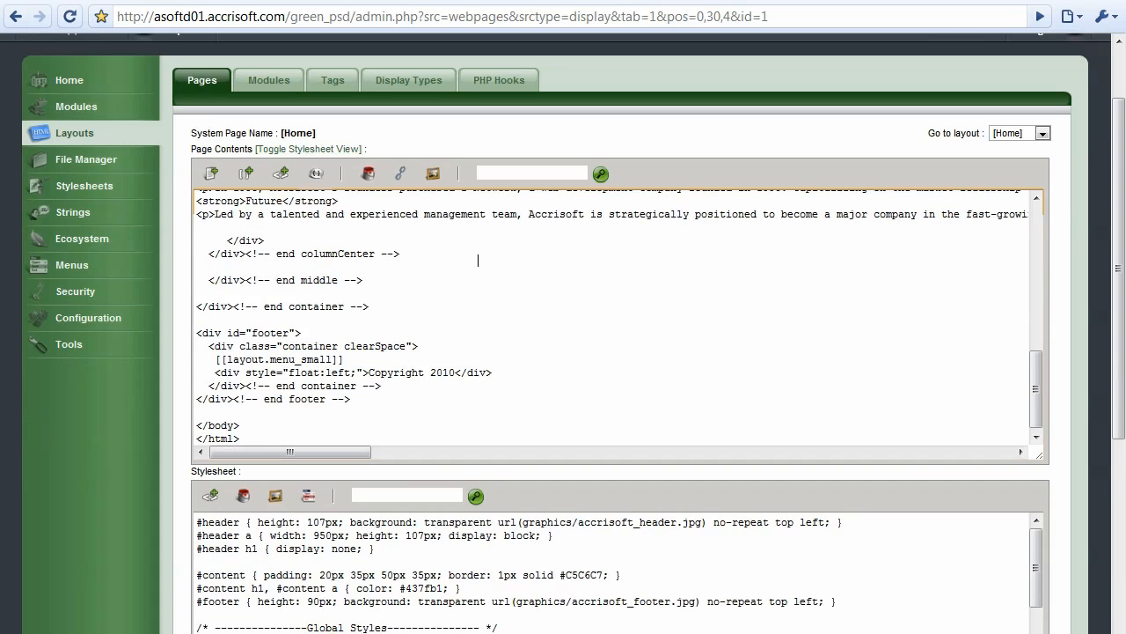
{"action": "scroll", "coordinate": [563, 352], "scroll_direction": "down", "scroll_amount": 2}
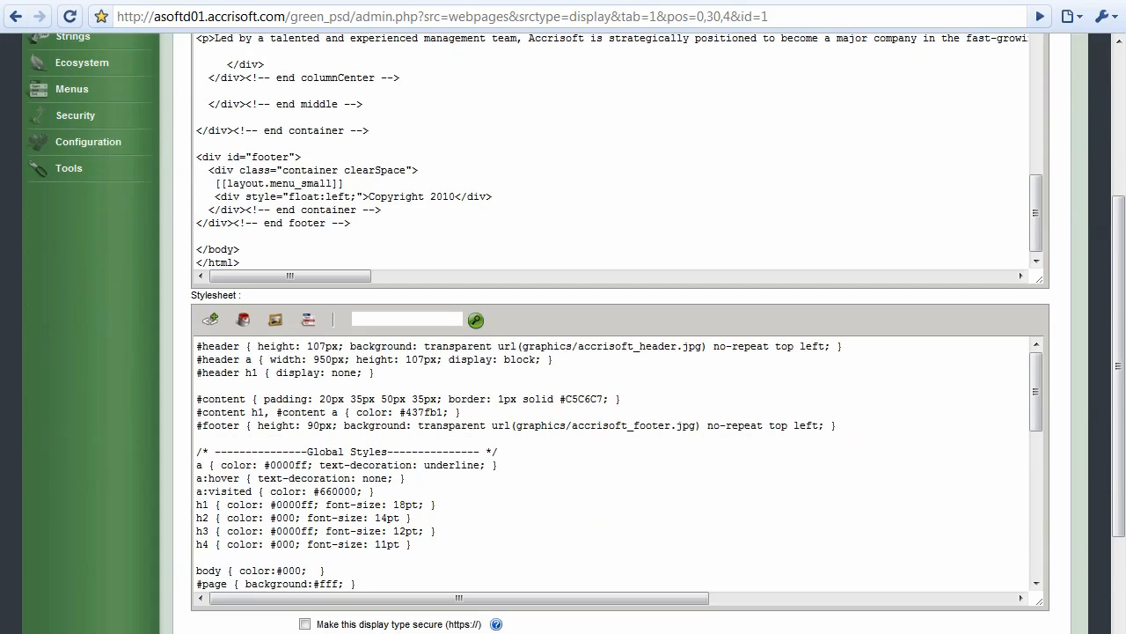
{"action": "left_click", "coordinate": [437, 531]}
{"action": "key", "text": "alt+Tab"}
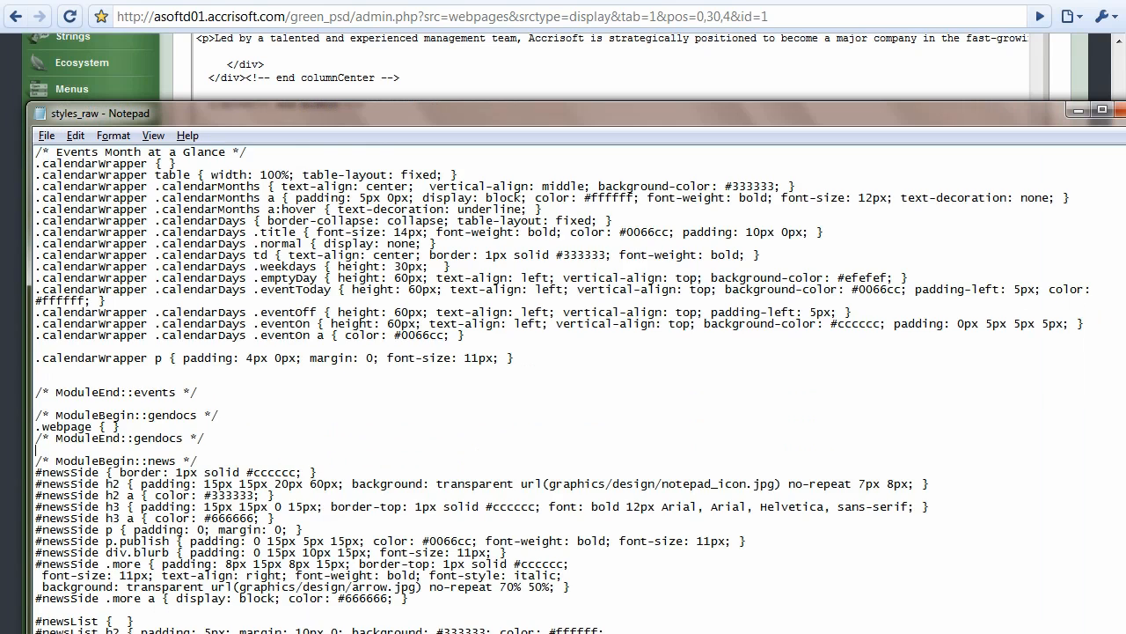
{"action": "key", "text": "ctrl+a"}
{"action": "key", "text": "alt+Tab"}
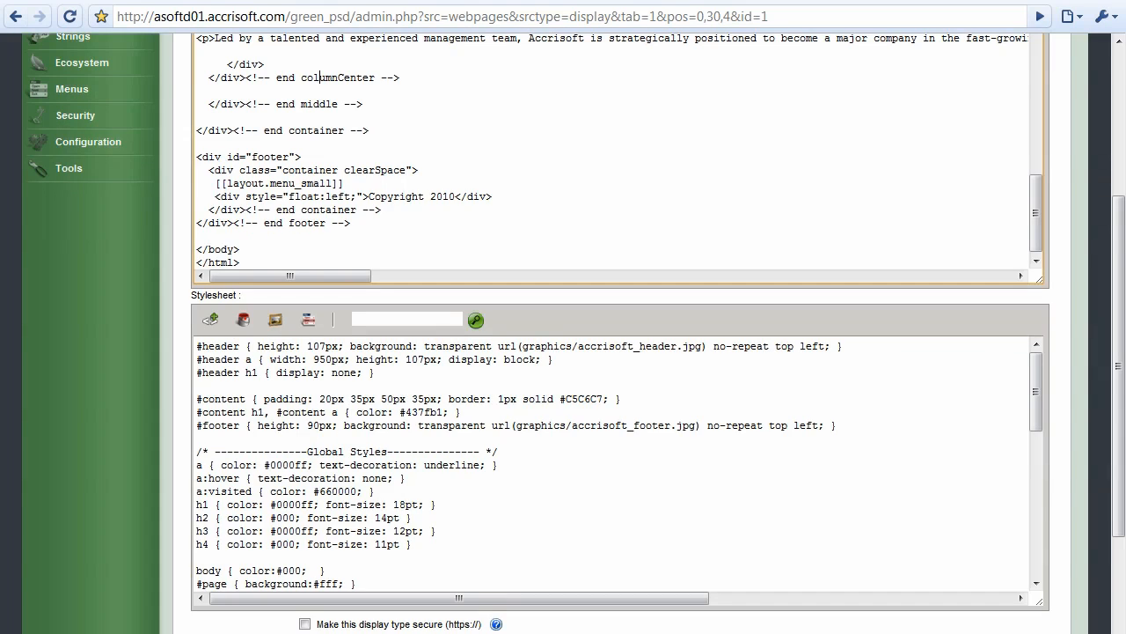
{"action": "key", "text": "ctrl+a"}
{"action": "key", "text": "ctrl+v"}
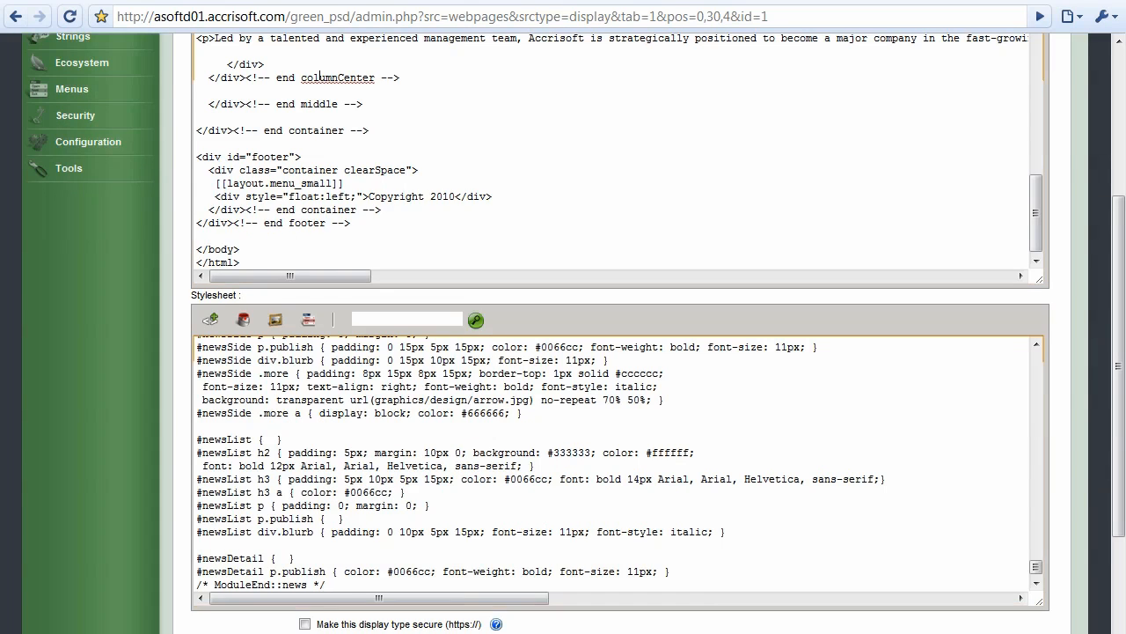
Apply the Home layout changes, preview the live site and return to the site configuration
{"action": "scroll", "coordinate": [320, 77], "scroll_direction": "down", "scroll_amount": 2}
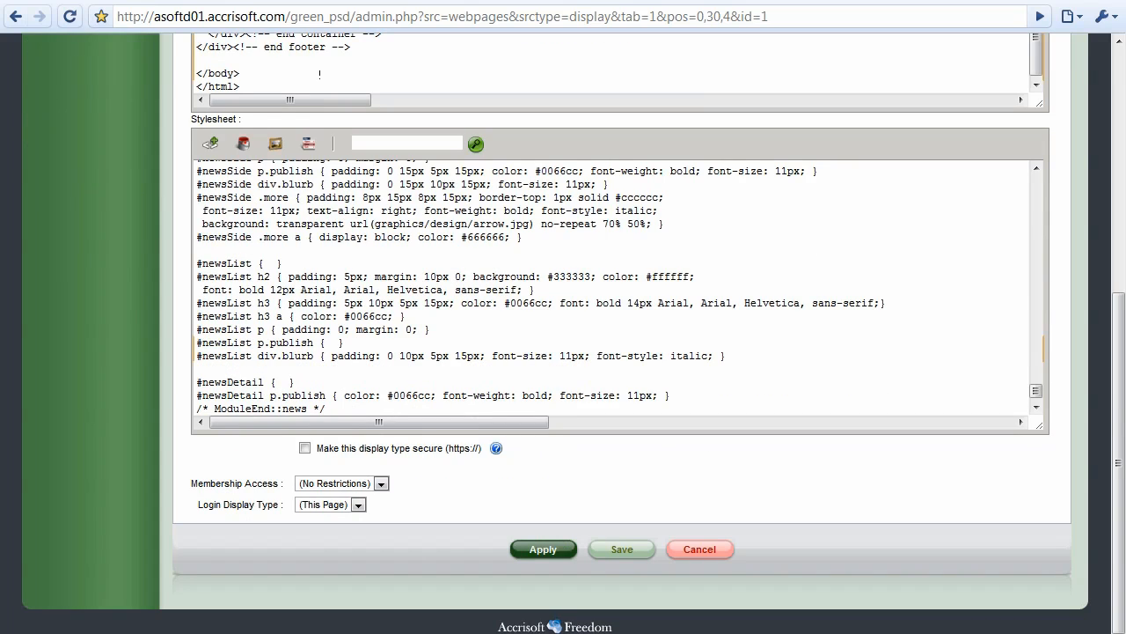
{"action": "left_click", "coordinate": [543, 549]}
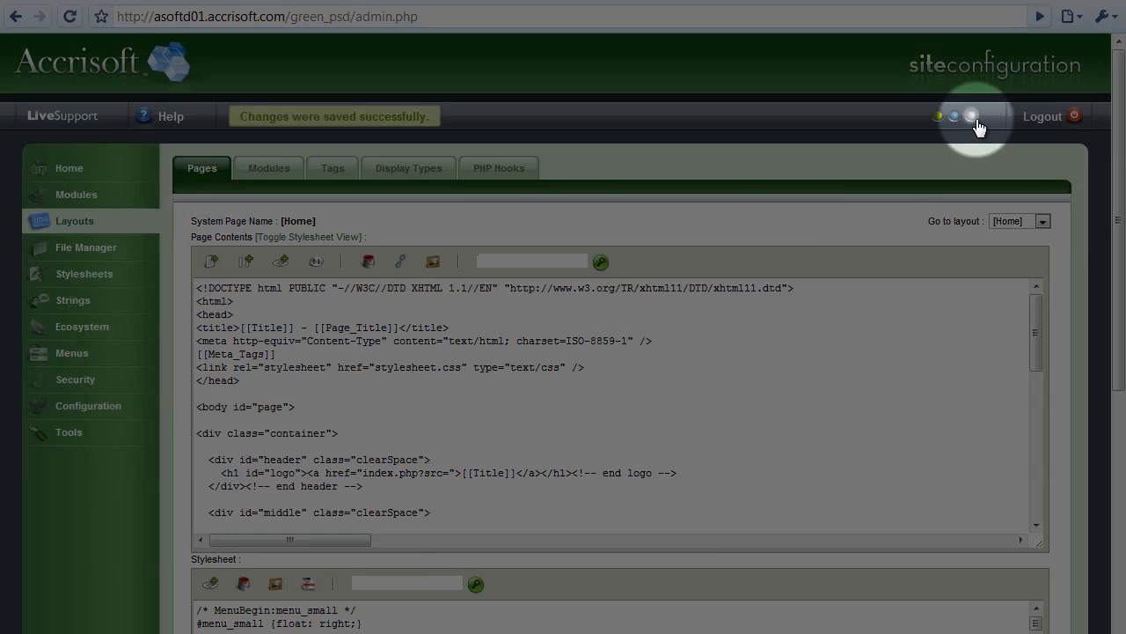
{"action": "left_click", "coordinate": [972, 117]}
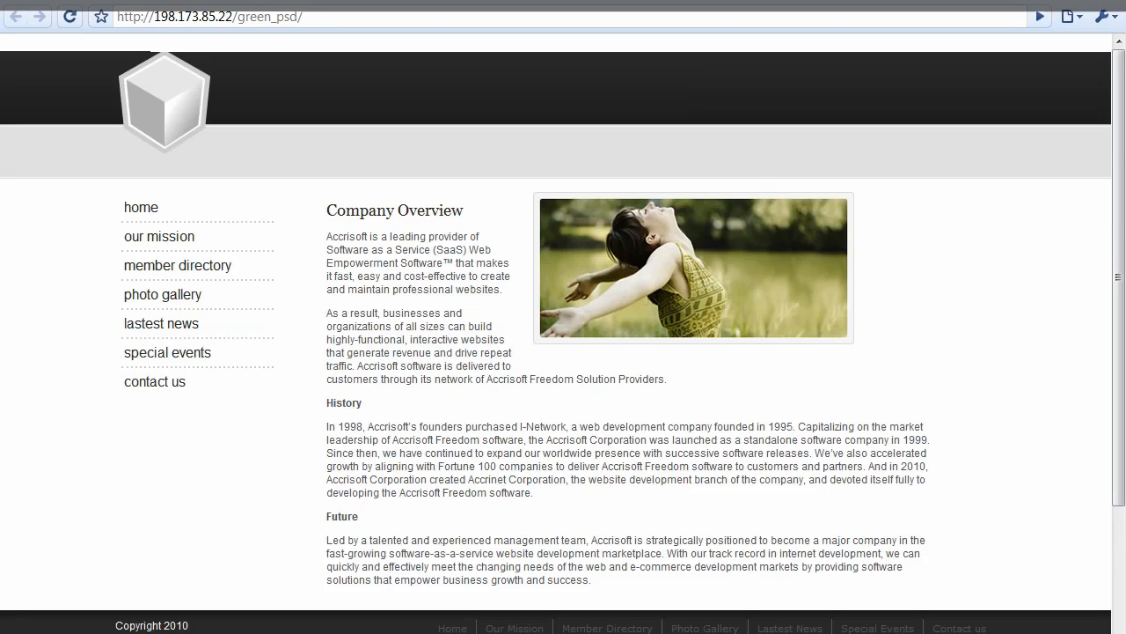
{"action": "key", "text": "ctrl+Tab"}
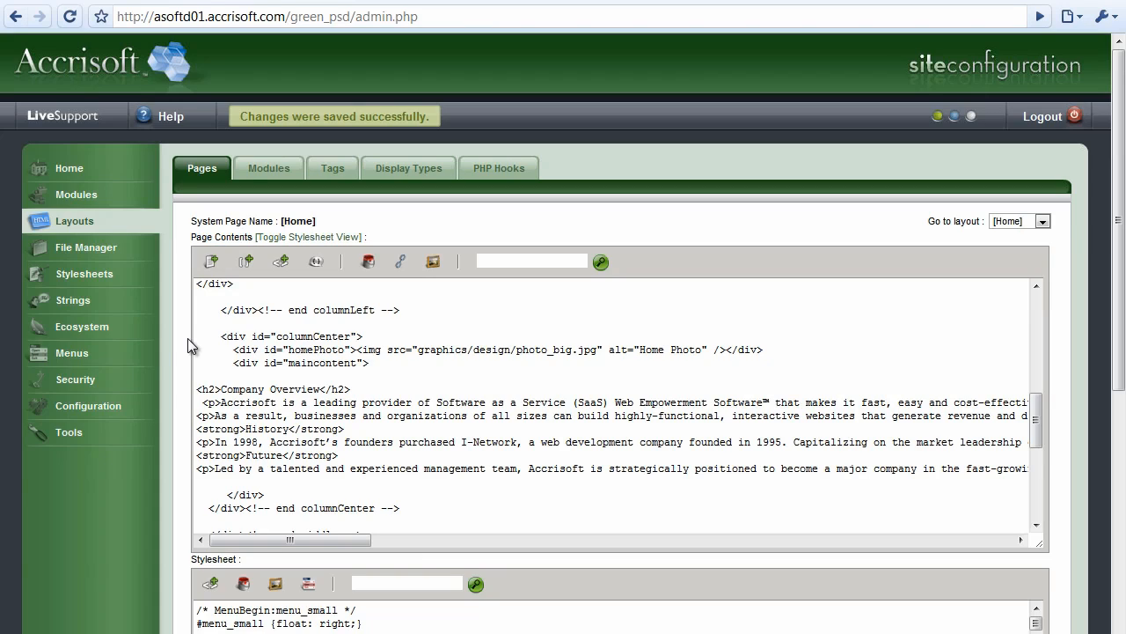
Create a new menu group named menu_main
{"action": "left_click", "coordinate": [122, 361]}
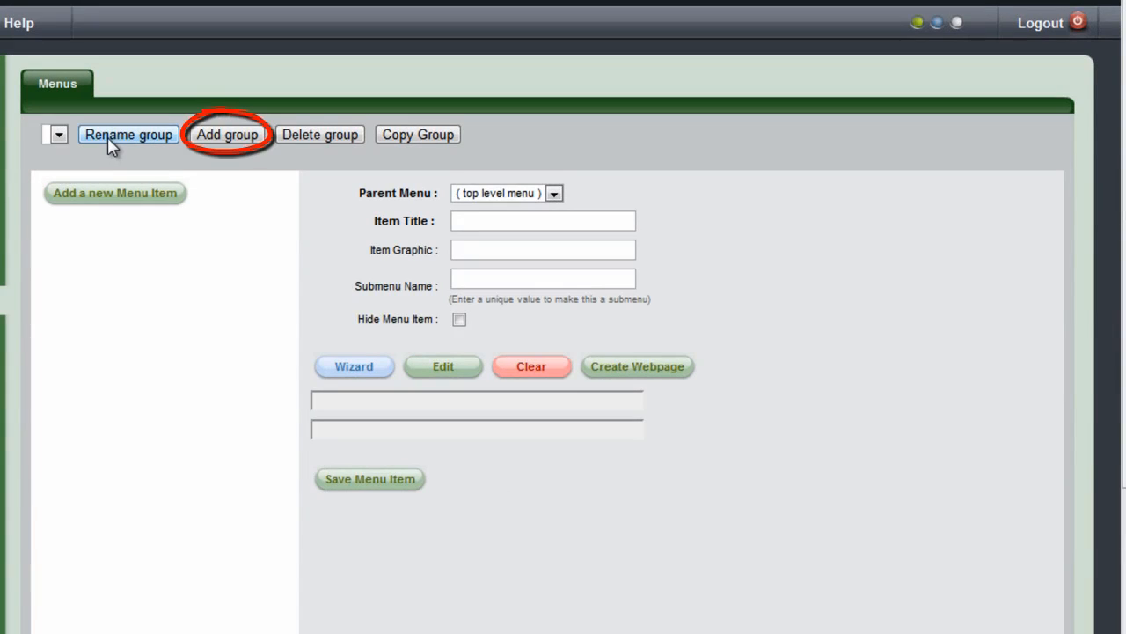
{"action": "left_click", "coordinate": [208, 140]}
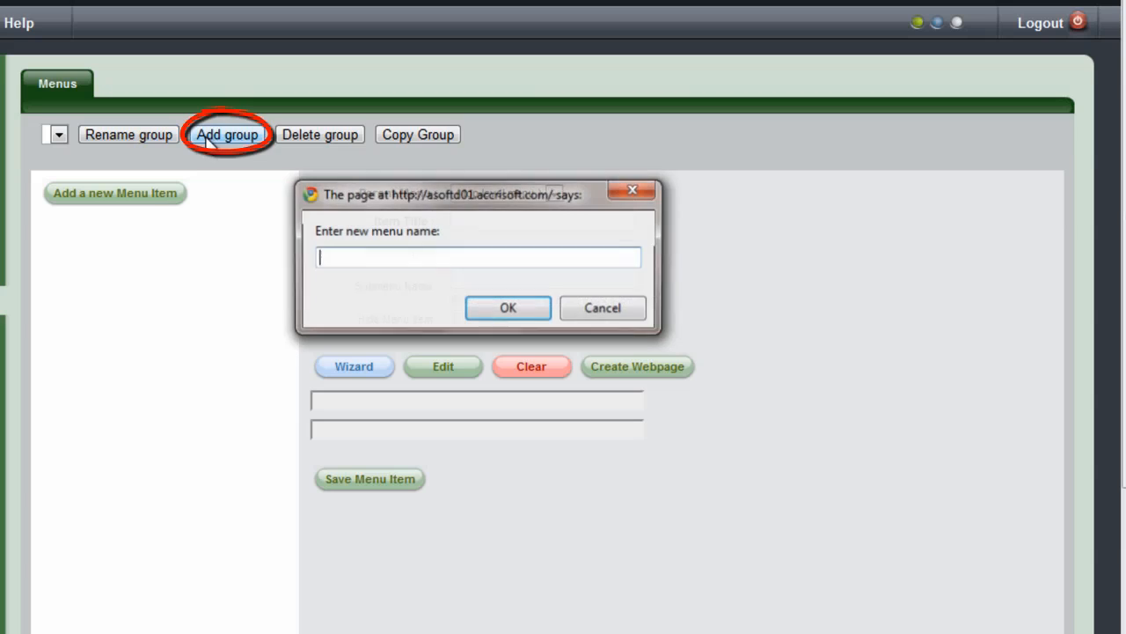
{"action": "type", "text": "menu_main"}
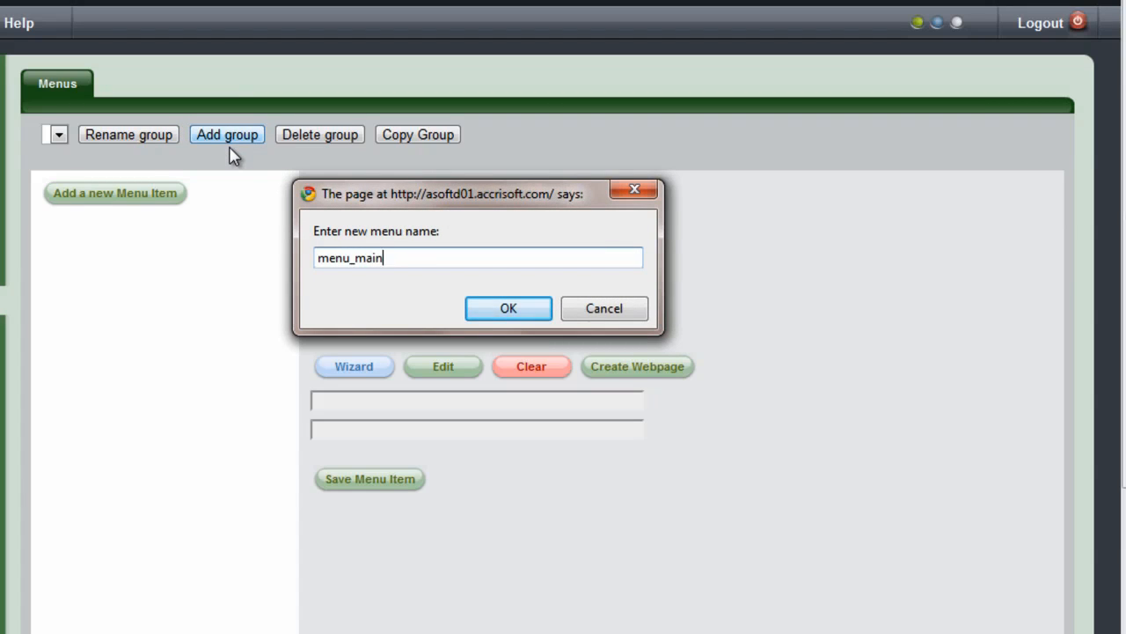
{"action": "left_click", "coordinate": [506, 309]}
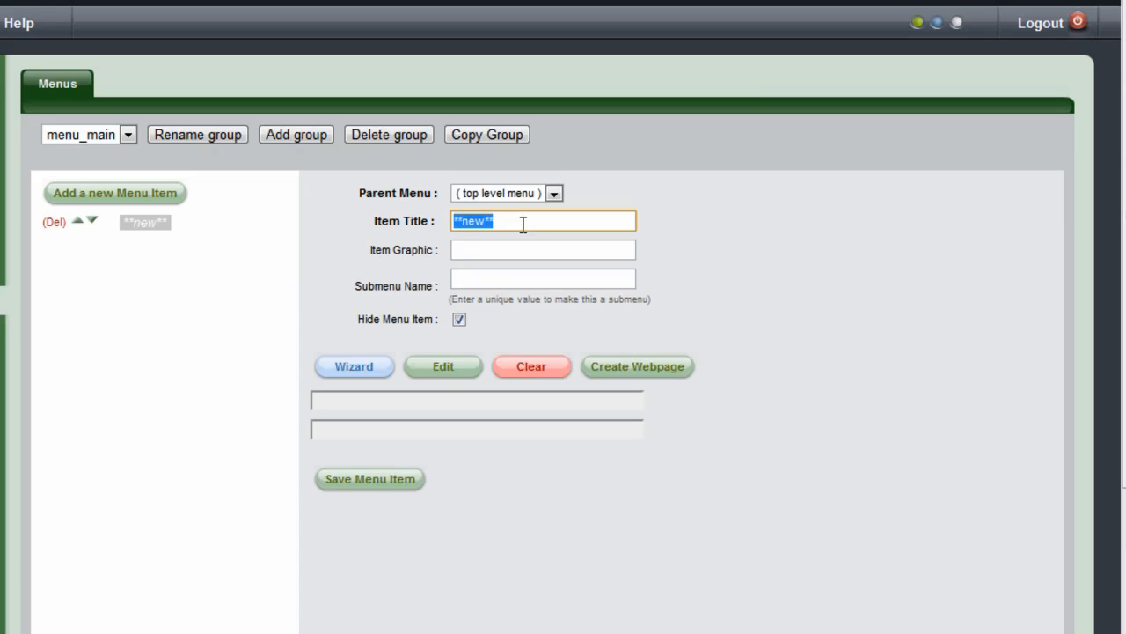
Fill menu_main with unhidden items Home, Our Mission, Member Directory, Events, Photo Gallery, lastest news, Special Events and Contact Us
{"action": "left_click", "coordinate": [523, 221]}
{"action": "left_click_drag", "start_coordinate": [523, 221], "coordinate": [440, 220]}
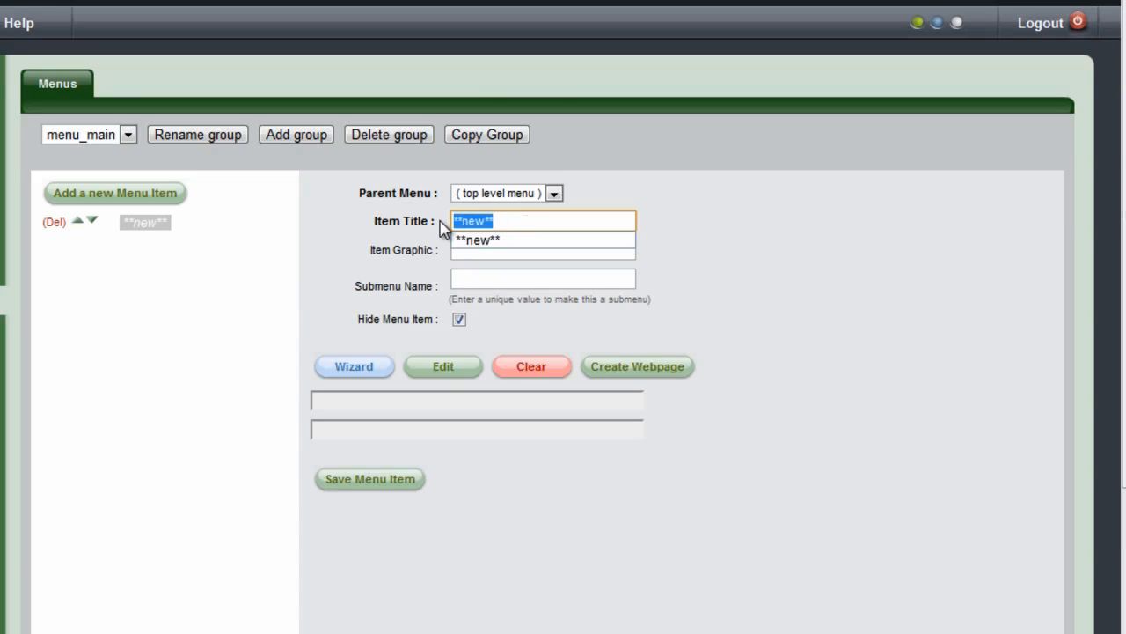
{"action": "type", "text": "Home"}
{"action": "left_click", "coordinate": [459, 320]}
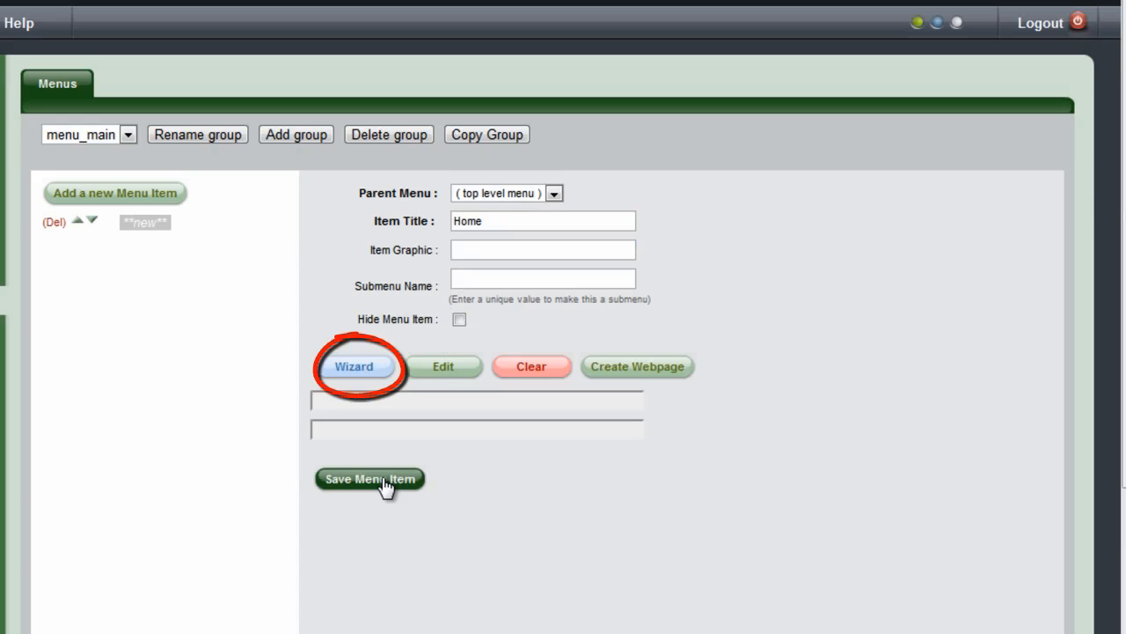
{"action": "left_click", "coordinate": [369, 379]}
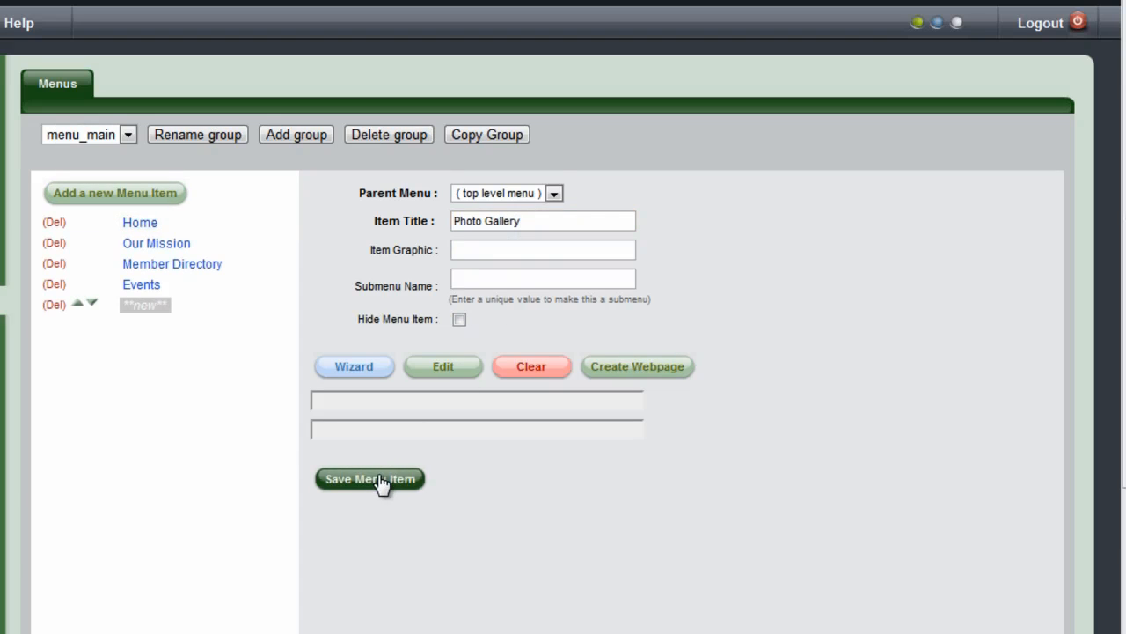
{"action": "left_click", "coordinate": [379, 480]}
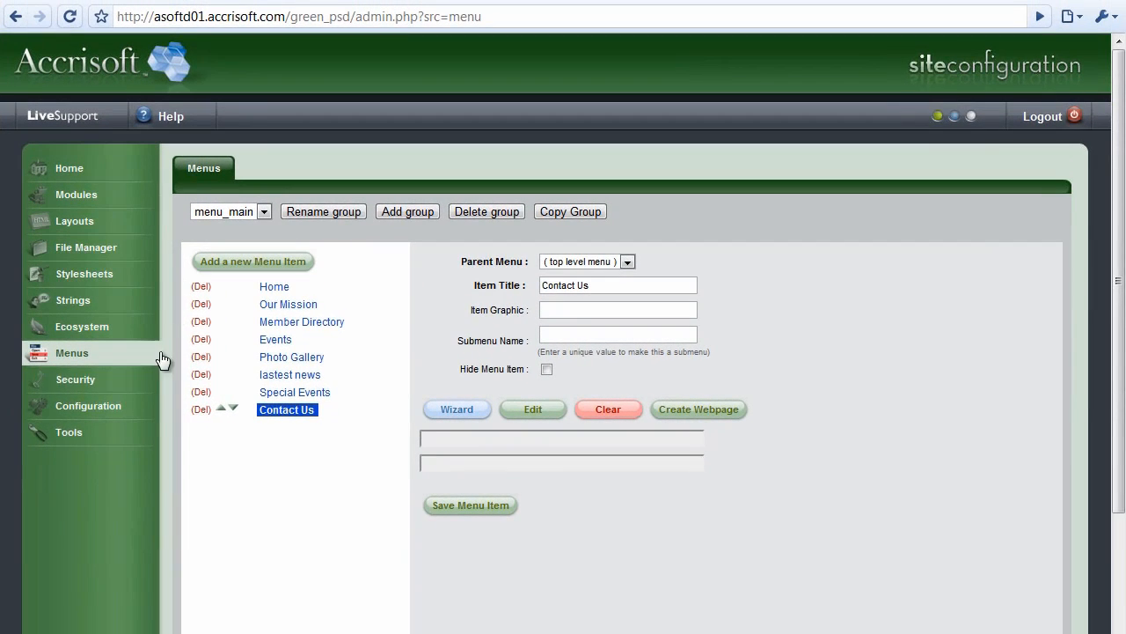
Auto-create web pages for all unassigned menu items and return to the toolbox
{"action": "left_click", "coordinate": [133, 445]}
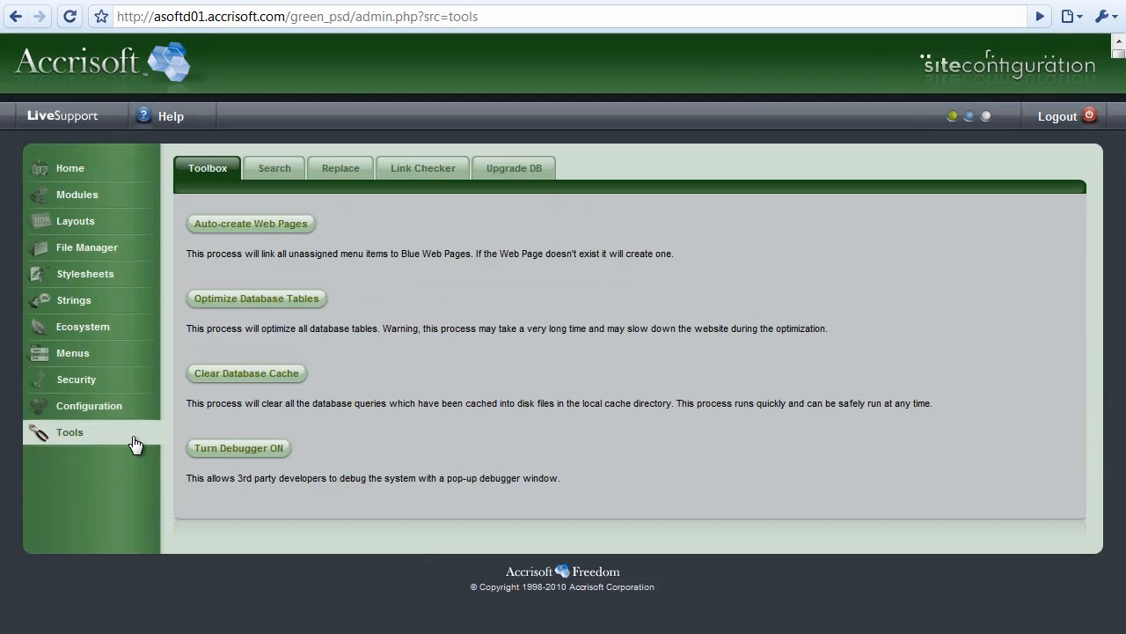
{"action": "left_click", "coordinate": [250, 225]}
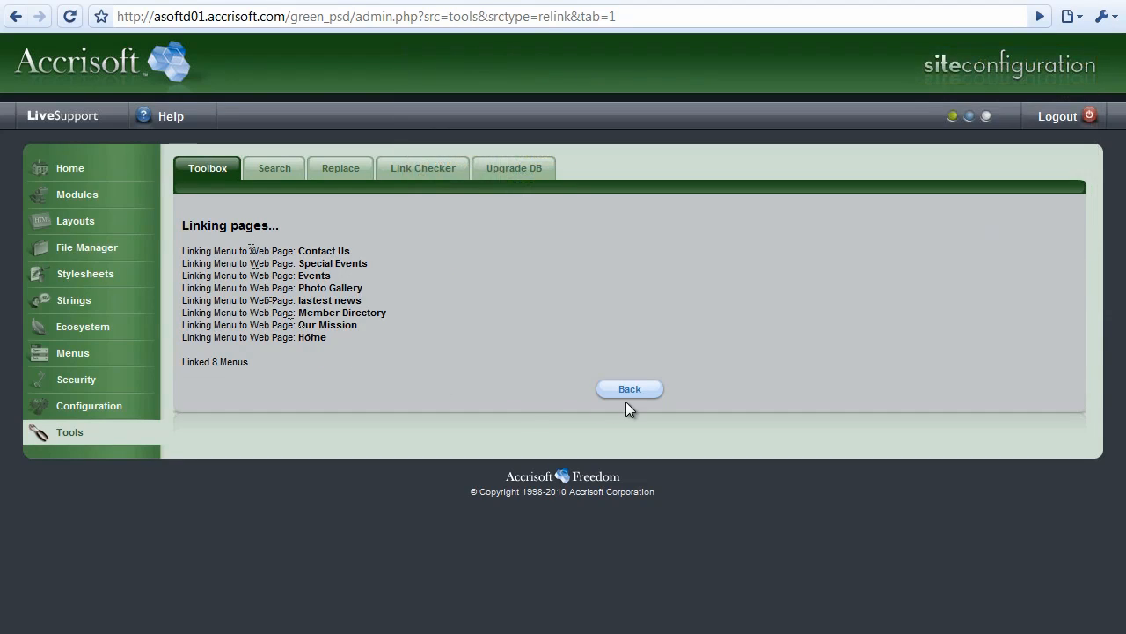
{"action": "left_click", "coordinate": [629, 393]}
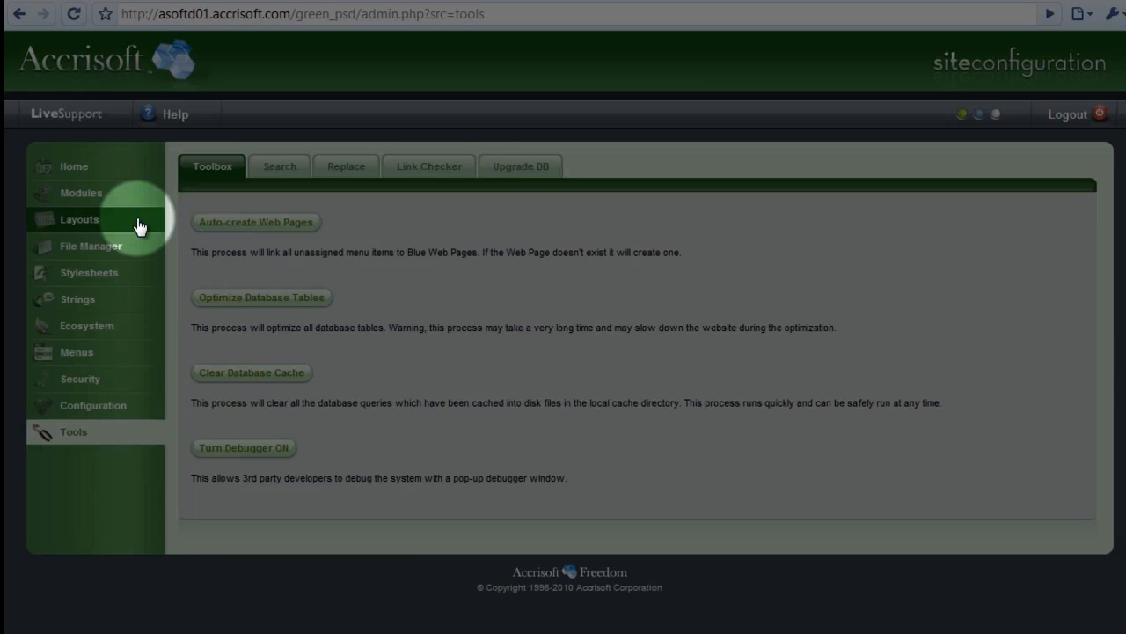
Start a new Menu - Popup (UL) module layout and name it menu_main
{"action": "left_click", "coordinate": [138, 226]}
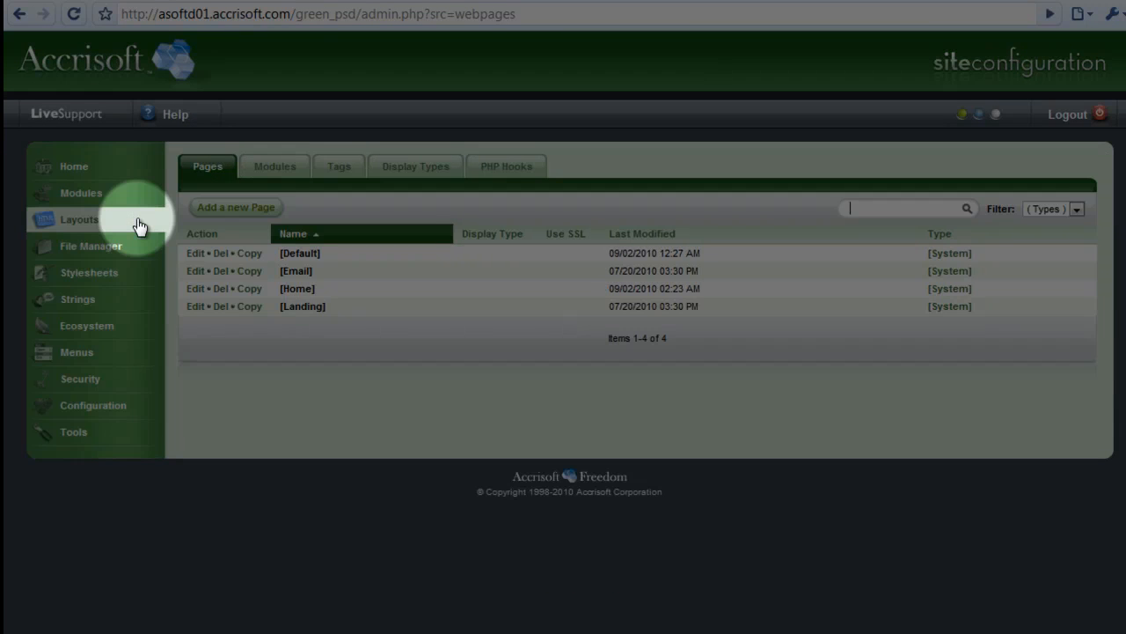
{"action": "left_click", "coordinate": [269, 173]}
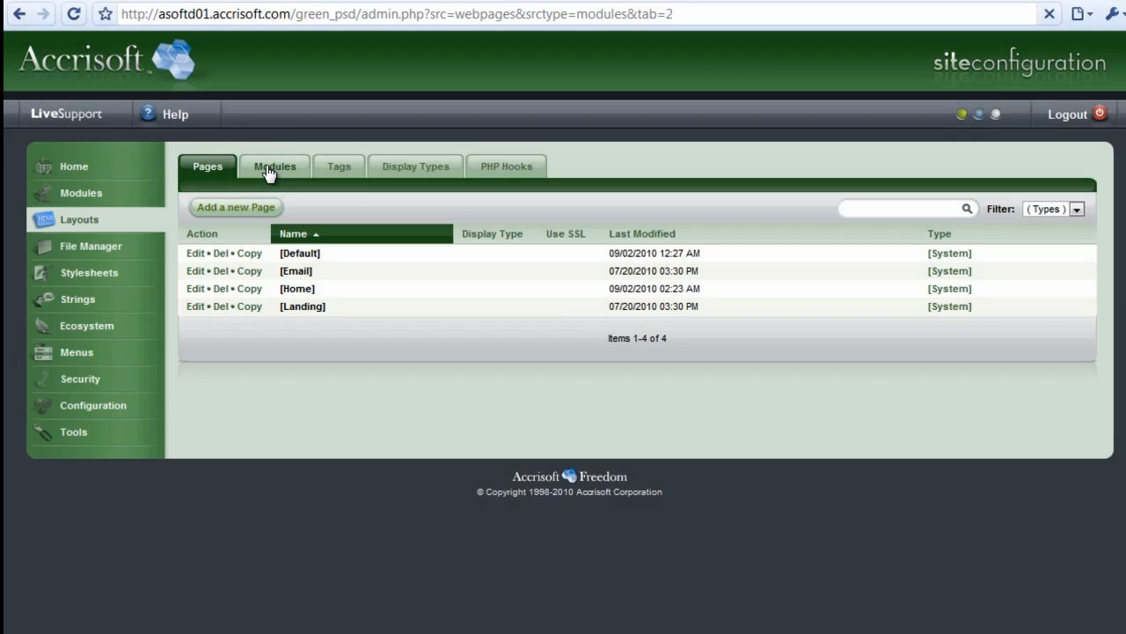
{"action": "left_click", "coordinate": [268, 172]}
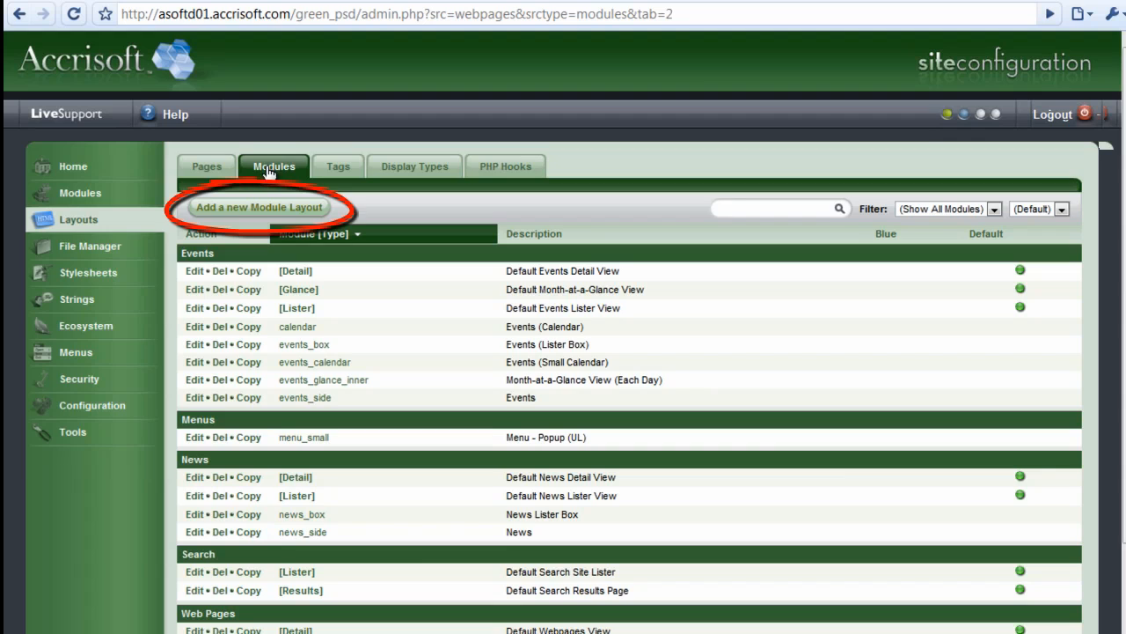
{"action": "left_click", "coordinate": [264, 207]}
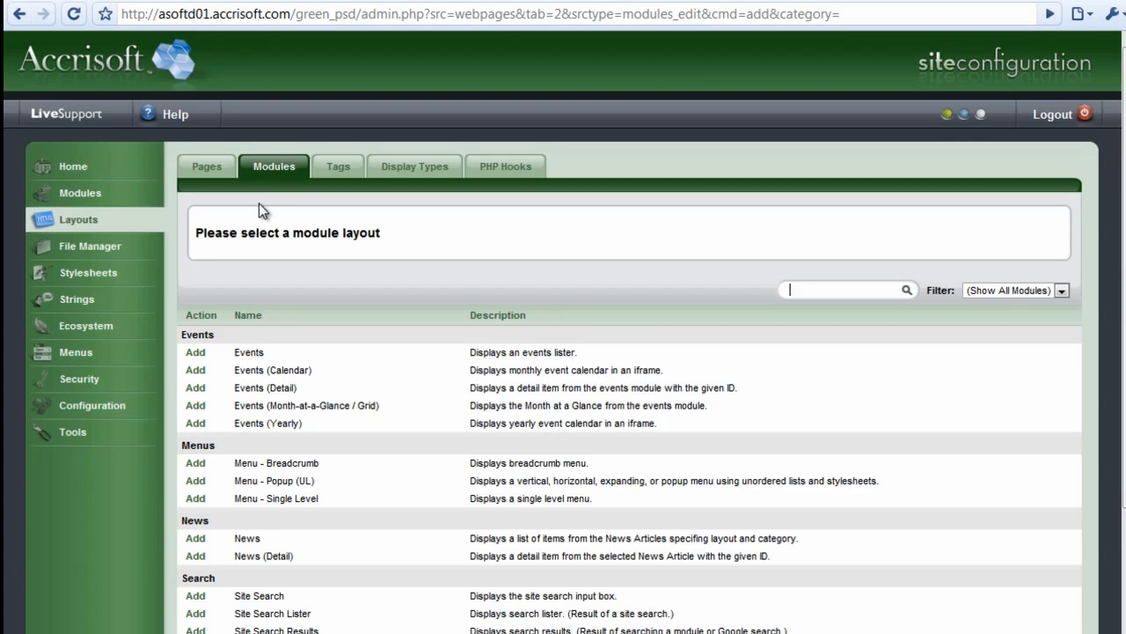
{"action": "scroll", "coordinate": [181, 222], "scroll_direction": "down", "scroll_amount": 2}
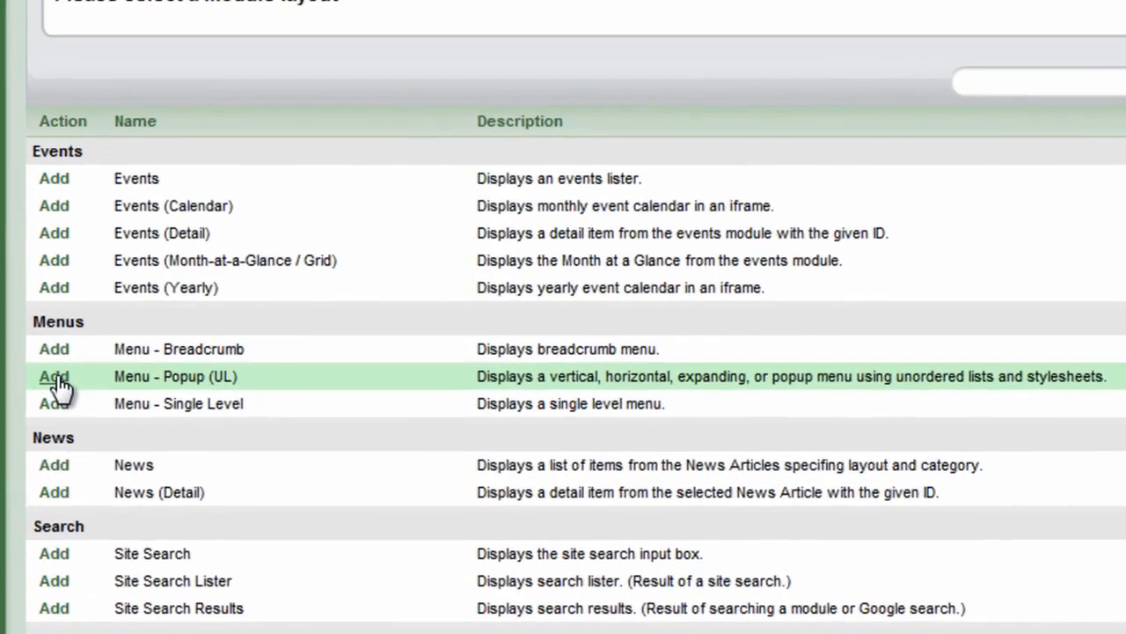
{"action": "left_click", "coordinate": [53, 379]}
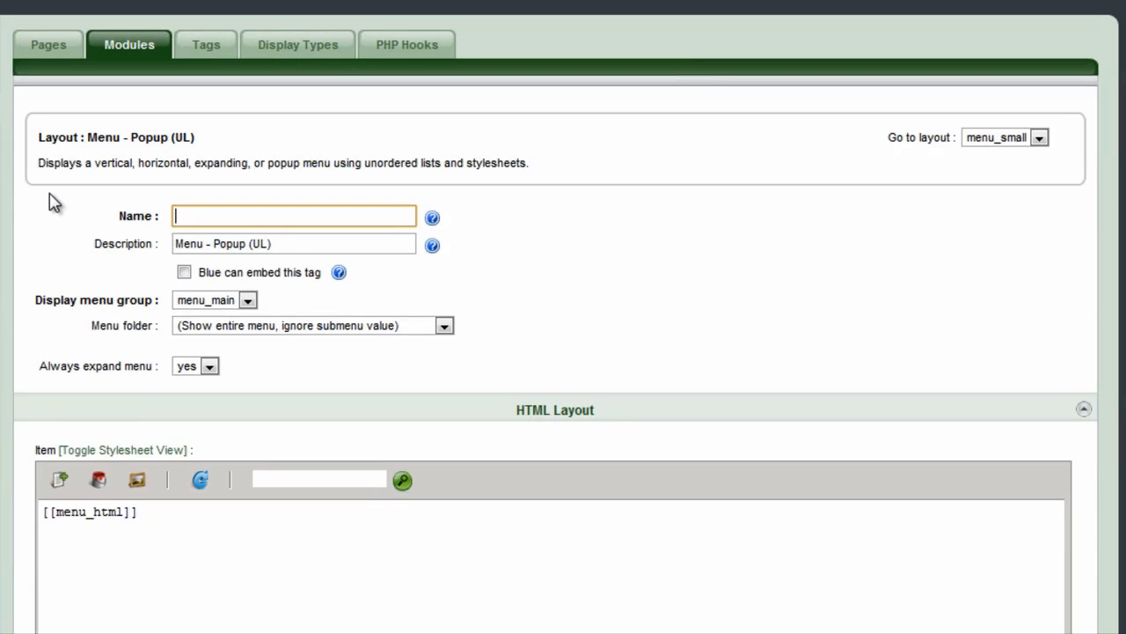
{"action": "type", "text": "menu_main"}
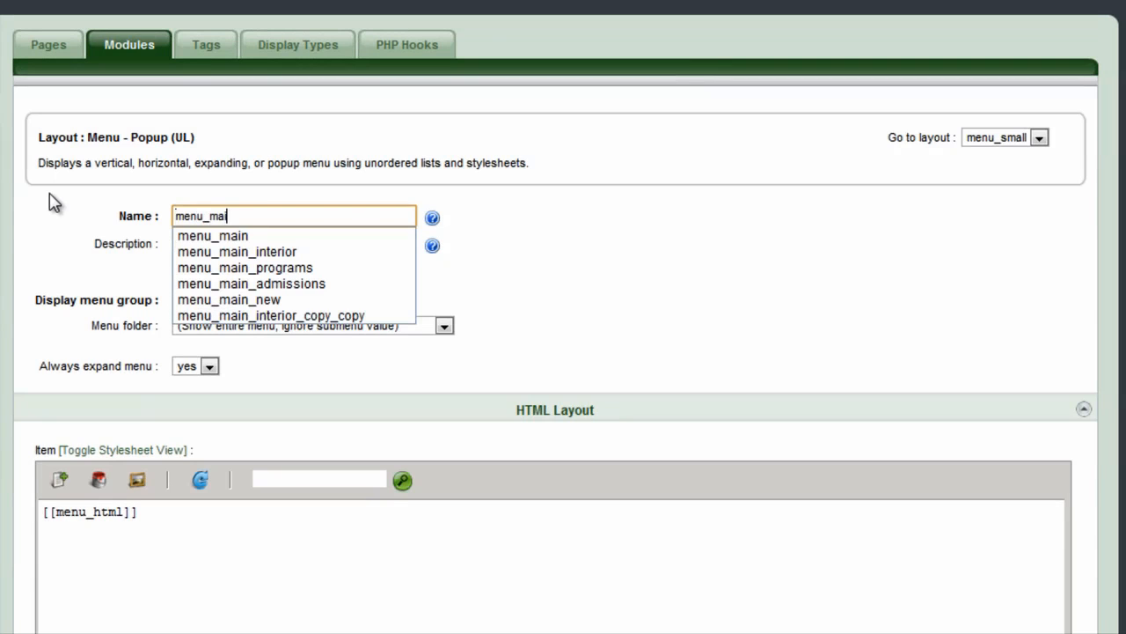
{"action": "left_click", "coordinate": [62, 182]}
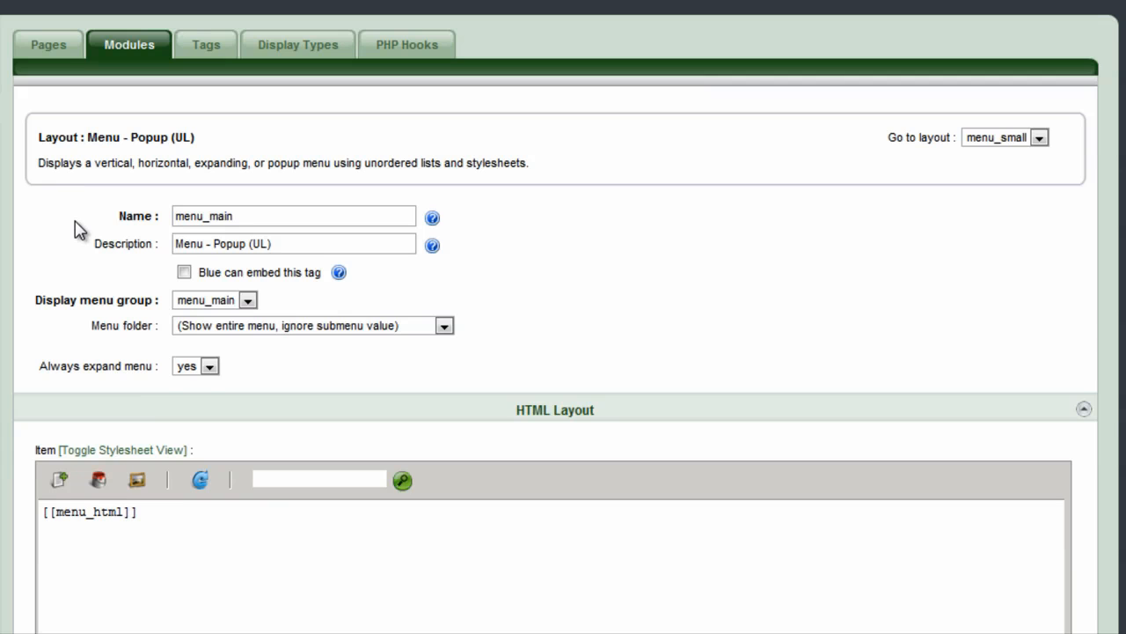
Assign the menu_main group as the menu_main layout's display menu group and save the layout
{"action": "scroll", "coordinate": [77, 229], "scroll_direction": "down", "scroll_amount": 2}
{"action": "left_click", "coordinate": [250, 193]}
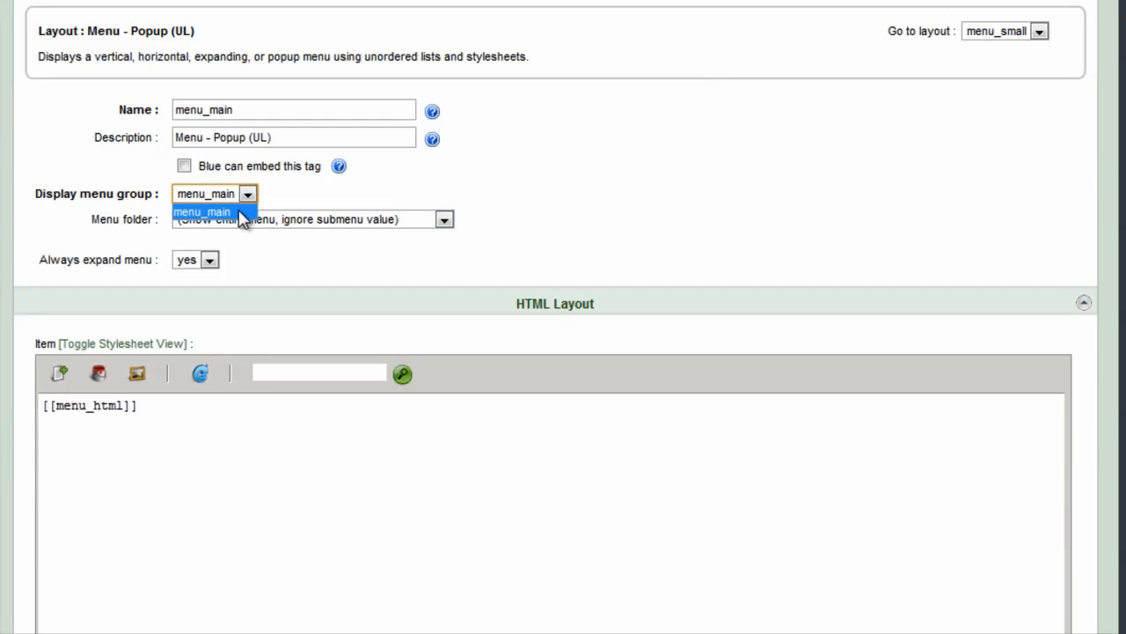
{"action": "left_click", "coordinate": [239, 212]}
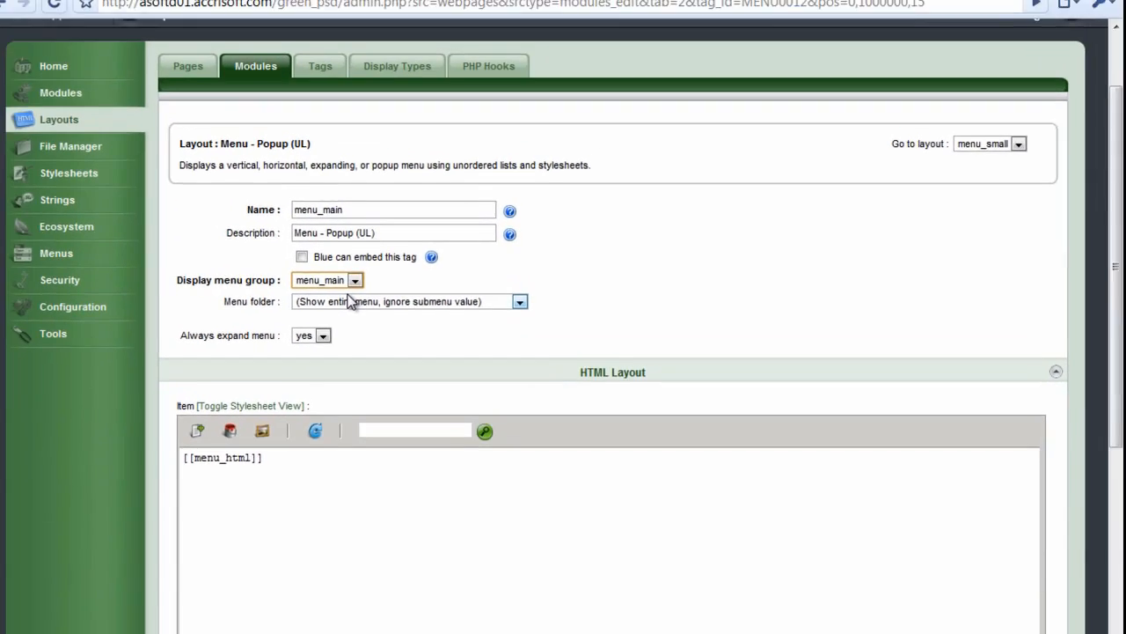
{"action": "scroll", "coordinate": [183, 294], "scroll_direction": "down", "scroll_amount": 2}
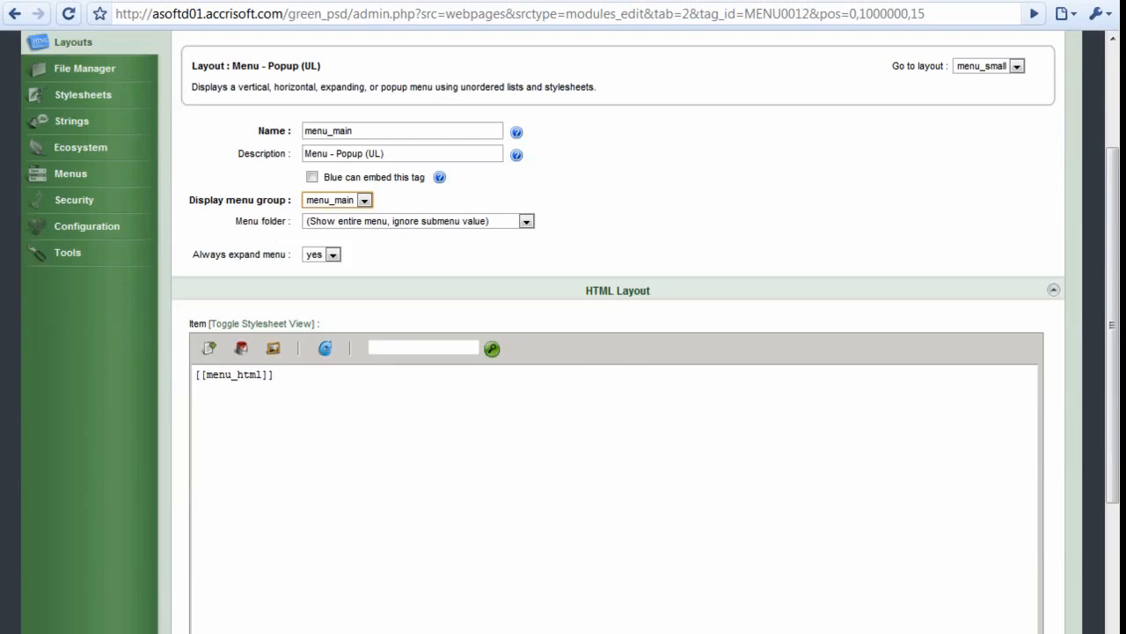
{"action": "scroll", "coordinate": [616, 352], "scroll_direction": "down", "scroll_amount": 4}
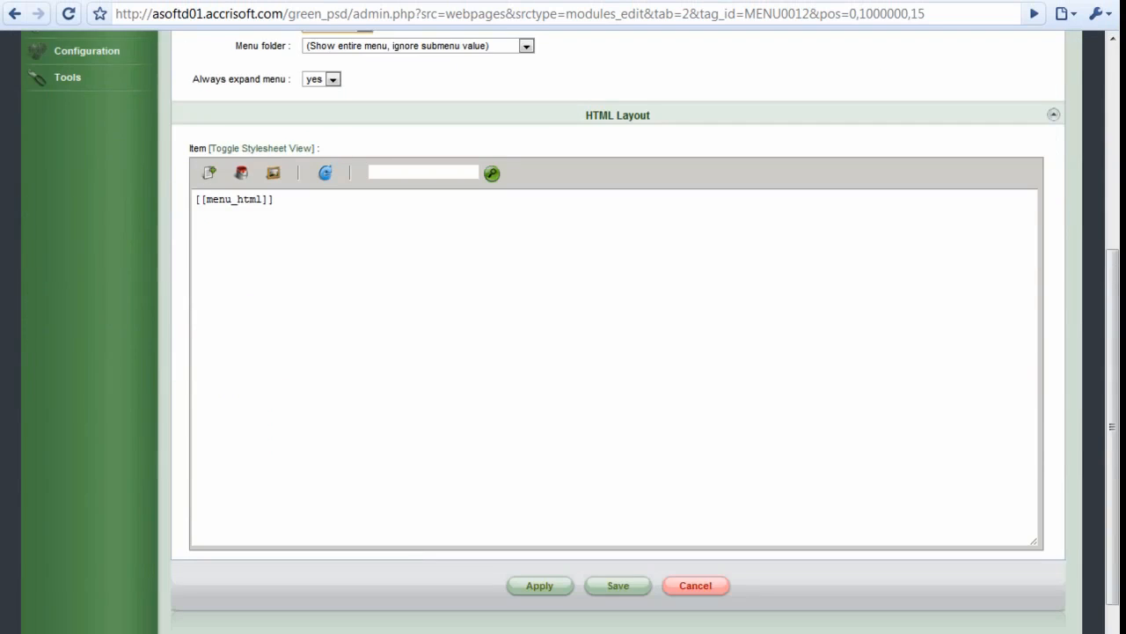
{"action": "scroll", "coordinate": [616, 352], "scroll_direction": "down", "scroll_amount": 2}
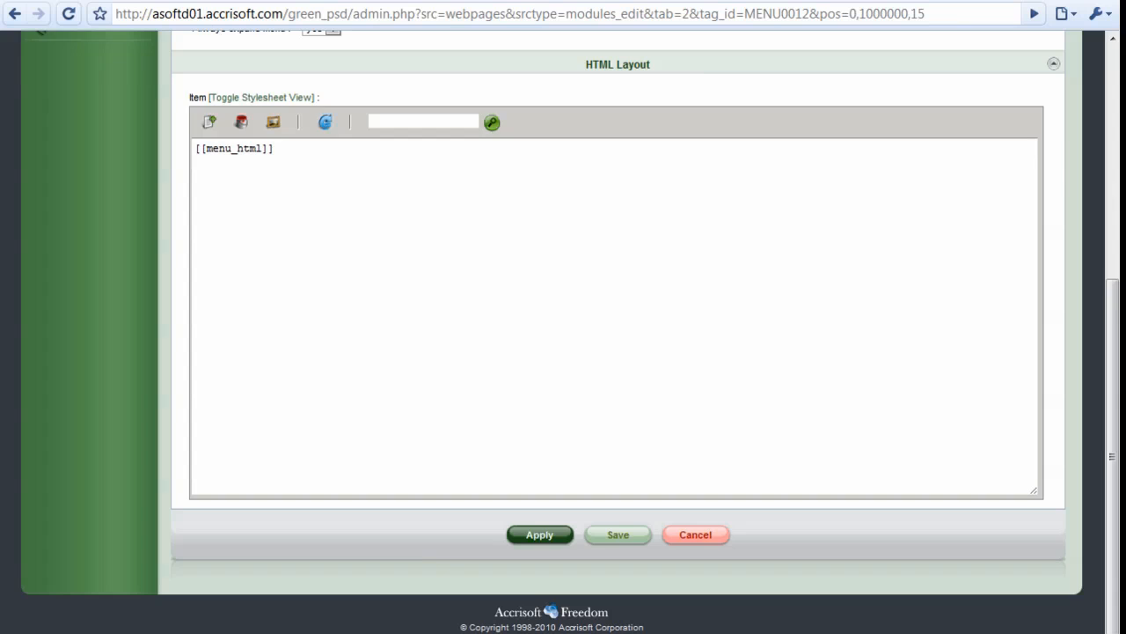
{"action": "left_click", "coordinate": [540, 534]}
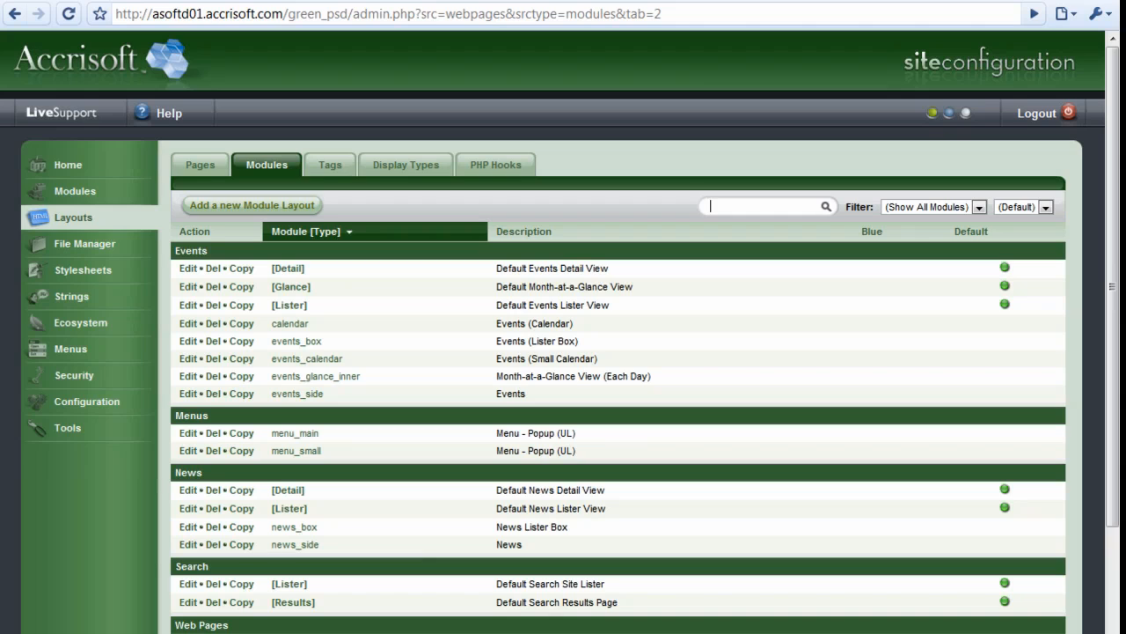
In the Home page layout, replace the hard-coded inner menu_main div and its list with the [[layout.menu_main]] tag
{"action": "left_click", "coordinate": [193, 169]}
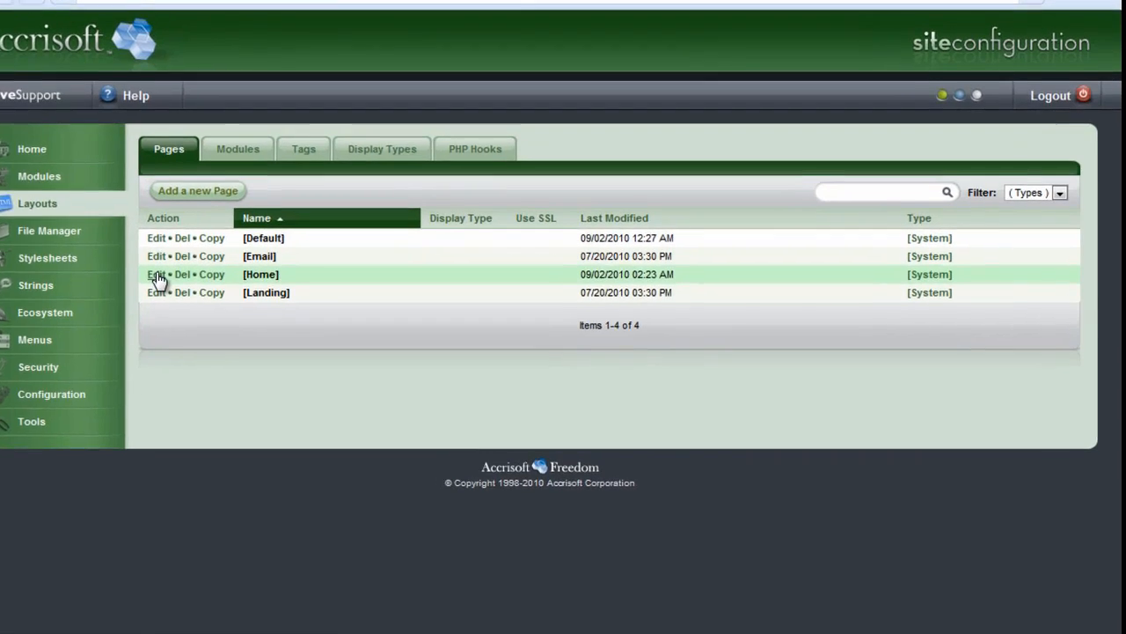
{"action": "left_click", "coordinate": [190, 286]}
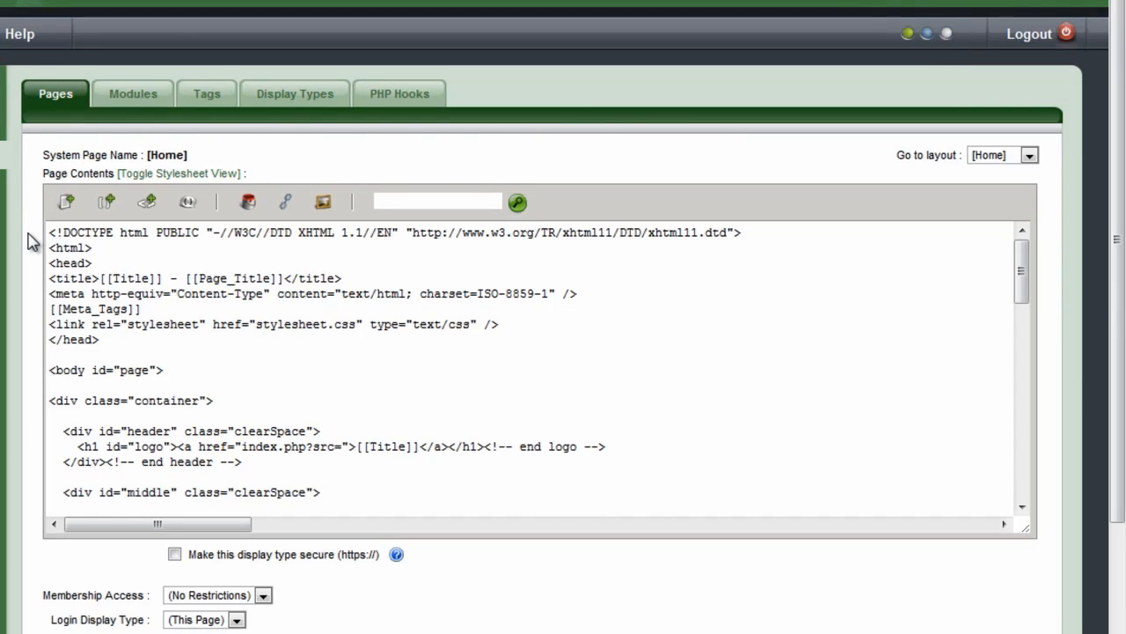
{"action": "scroll", "coordinate": [30, 255], "scroll_direction": "down", "scroll_amount": 2}
{"action": "scroll", "coordinate": [147, 289], "scroll_direction": "down", "scroll_amount": 2}
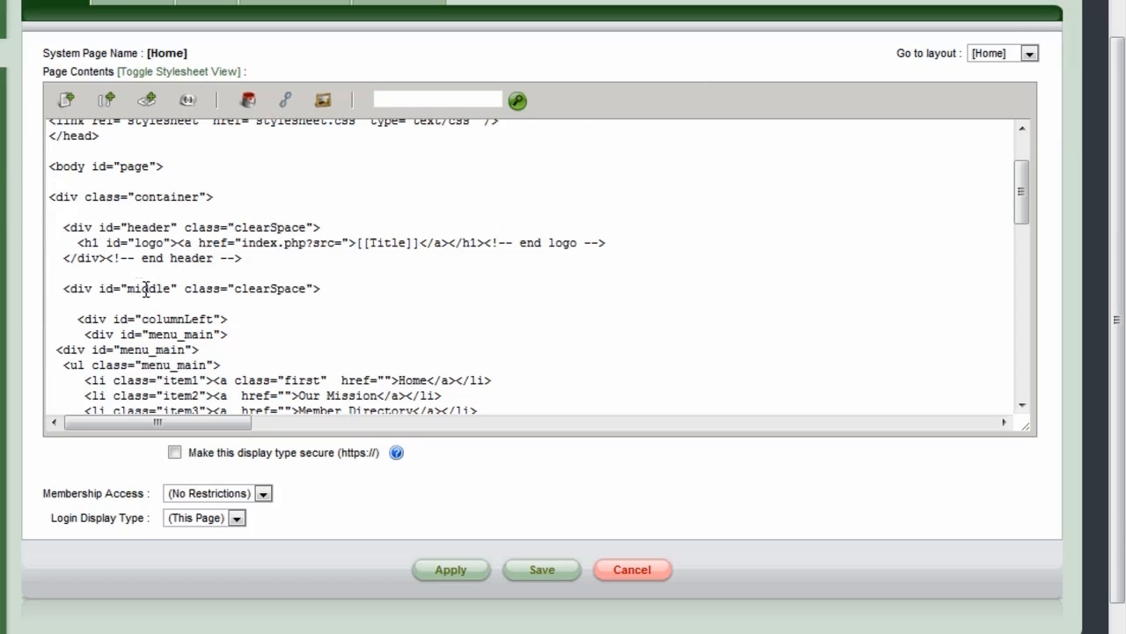
{"action": "left_click", "coordinate": [56, 349]}
{"action": "scroll", "coordinate": [56, 349], "scroll_direction": "down", "scroll_amount": 2}
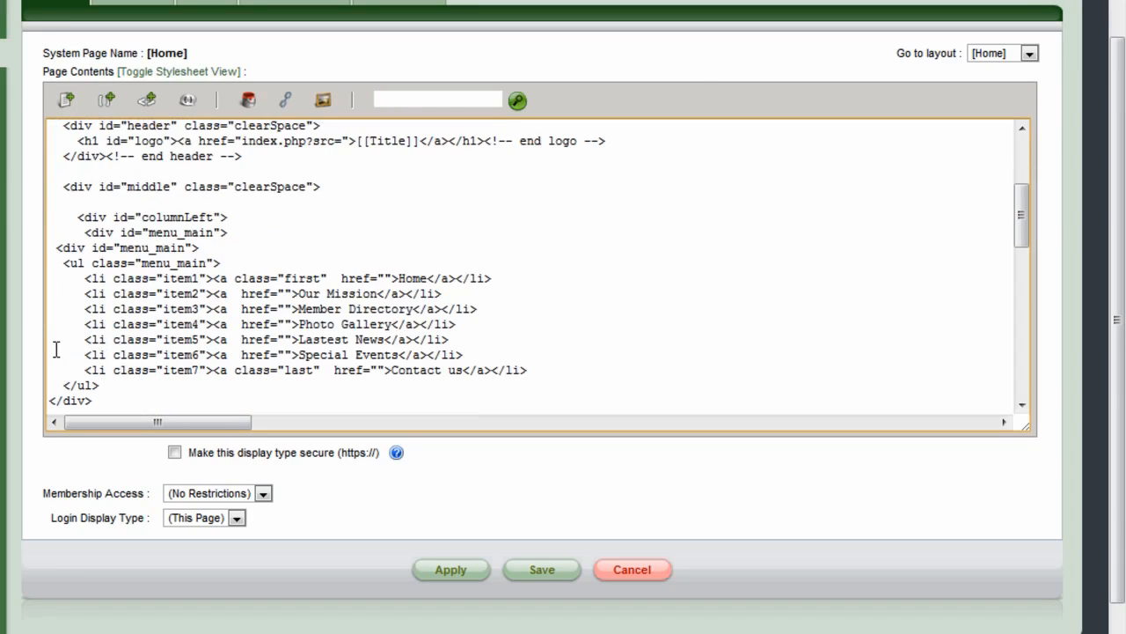
{"action": "scroll", "coordinate": [56, 348], "scroll_direction": "down", "scroll_amount": 2}
{"action": "left_click", "coordinate": [97, 299], "text": "shift"}
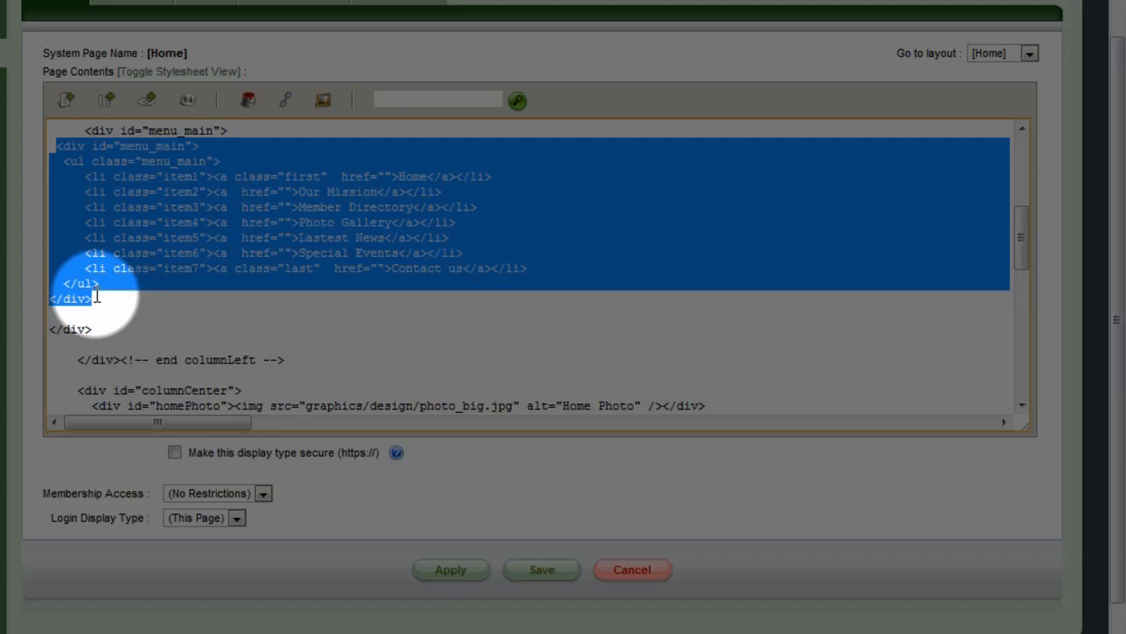
{"action": "left_click", "coordinate": [108, 109]}
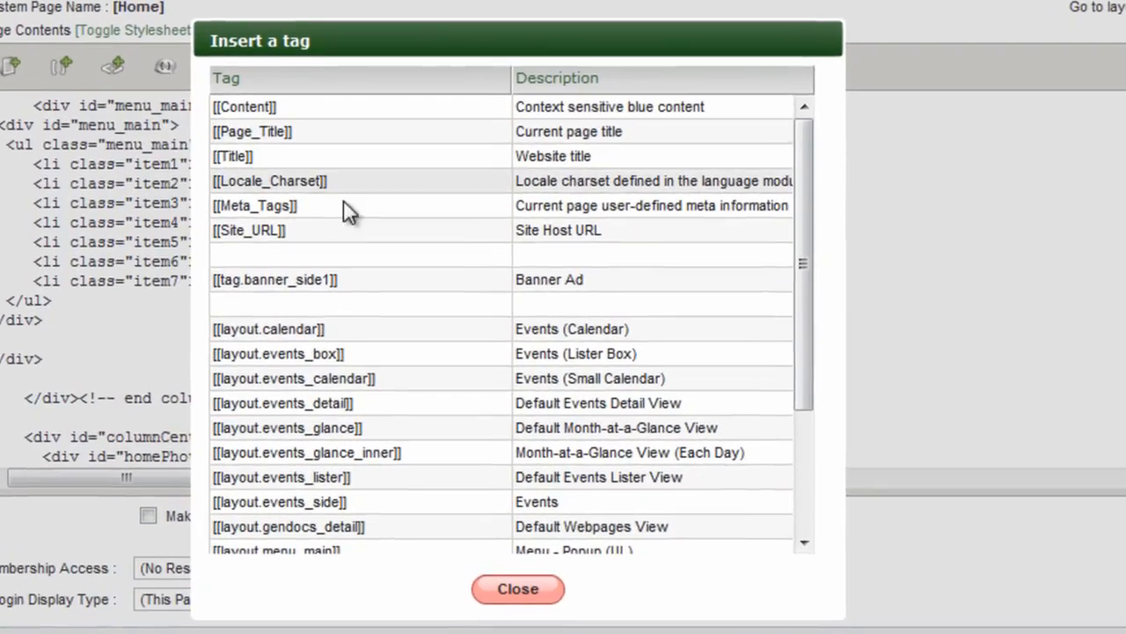
{"action": "scroll", "coordinate": [364, 328], "scroll_direction": "down", "scroll_amount": 2}
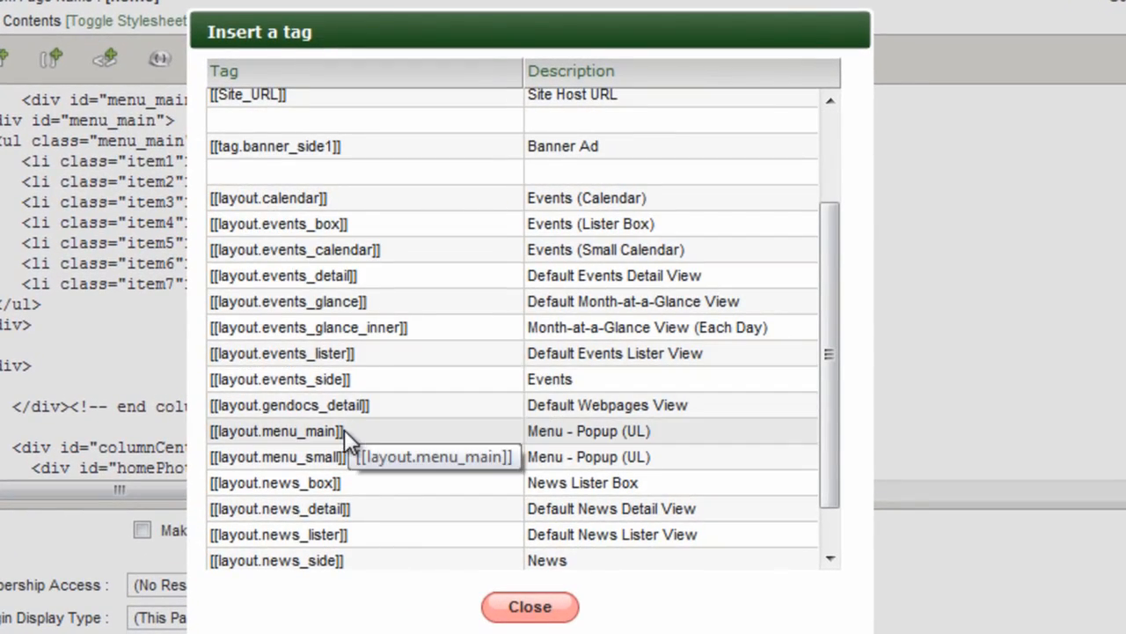
{"action": "left_click", "coordinate": [344, 430]}
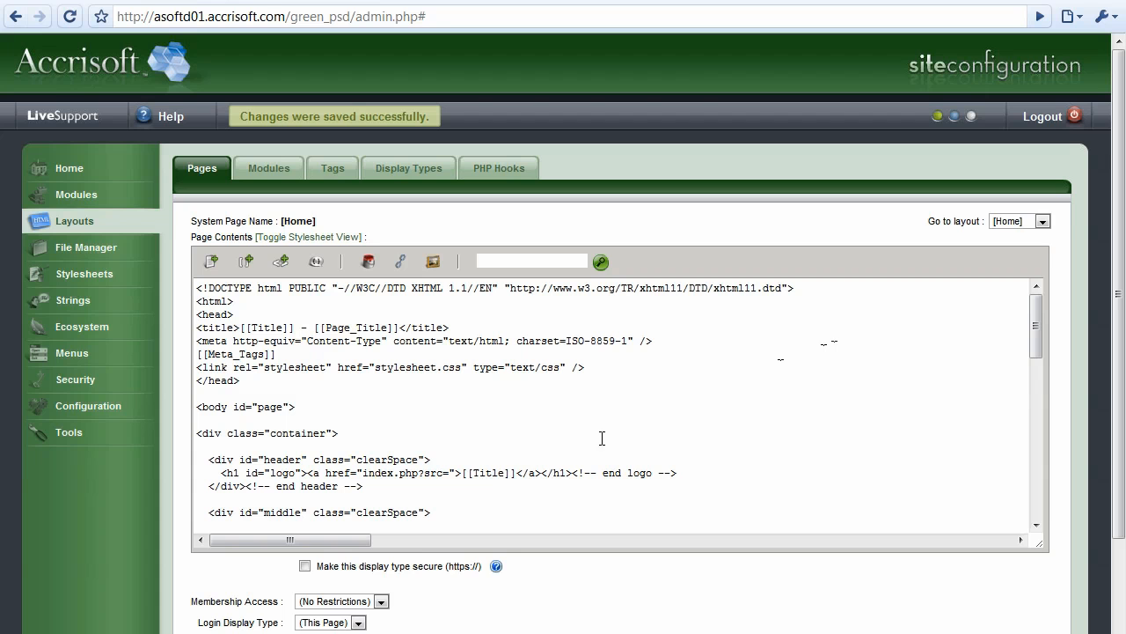
Locate the Company Overview content in the Home layout's code and open the Home web page for editing in site administration
{"action": "left_click", "coordinate": [391, 436]}
{"action": "scroll", "coordinate": [390, 438], "scroll_direction": "down", "scroll_amount": 4}
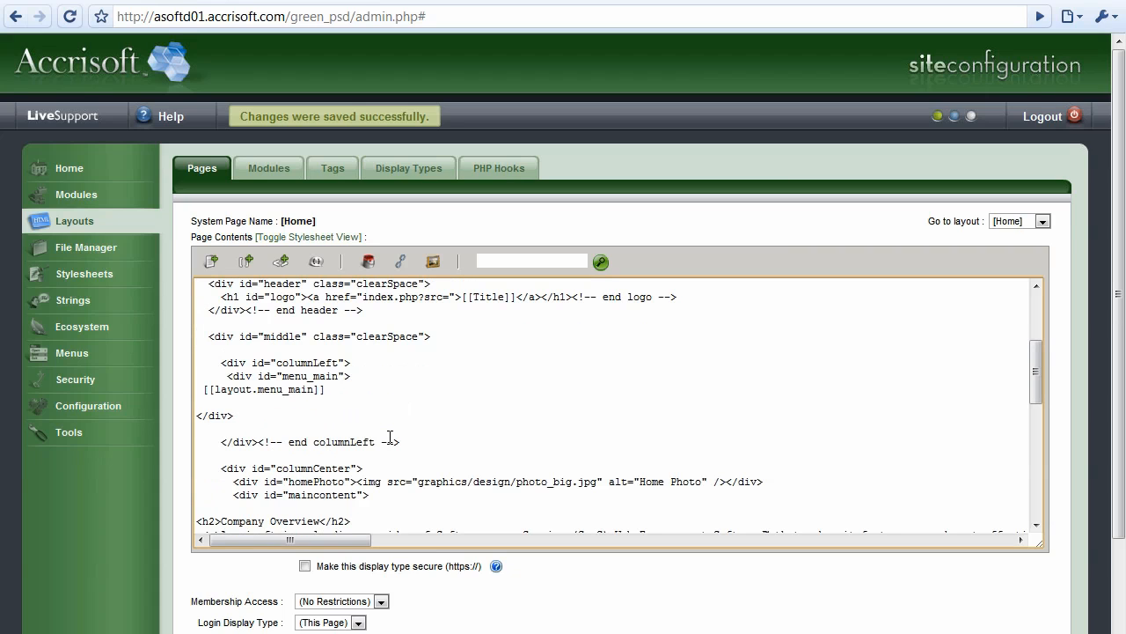
{"action": "scroll", "coordinate": [390, 438], "scroll_direction": "down", "scroll_amount": 4}
{"action": "left_click", "coordinate": [954, 116]}
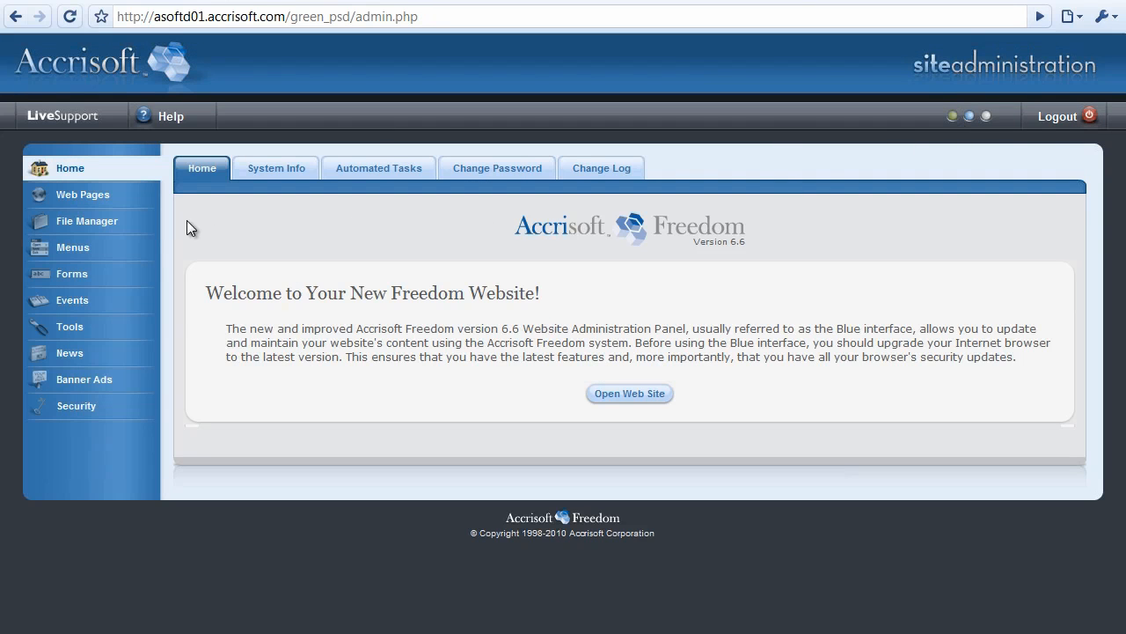
{"action": "left_click", "coordinate": [150, 205]}
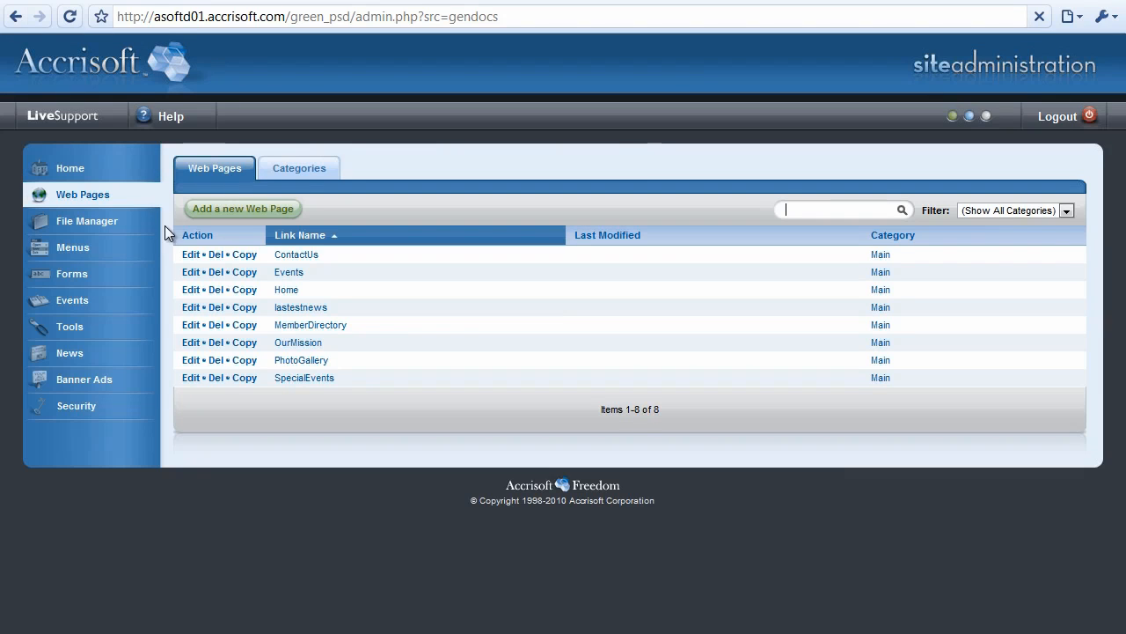
{"action": "left_click", "coordinate": [187, 291]}
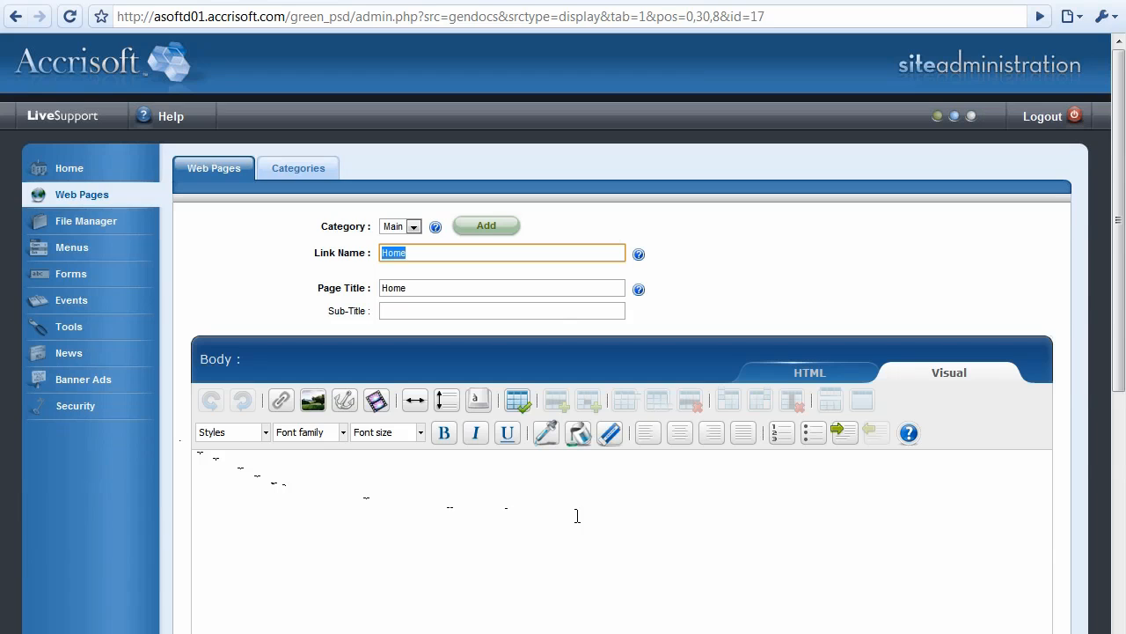
Insert the Company Overview HTML with its History and Future sections as the Home web page's body and apply the change
{"action": "left_click", "coordinate": [836, 374]}
{"action": "left_click", "coordinate": [378, 440]}
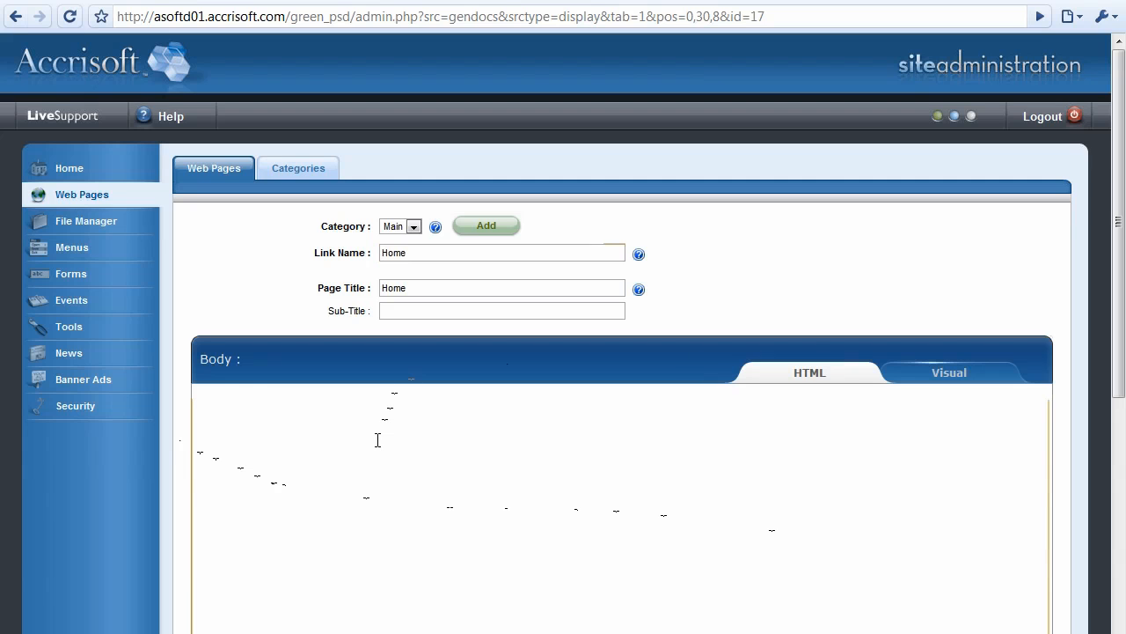
{"action": "type", "text": "<h2>Company Overview</h2>  <p>Accrisoft is a leading provider of Software as a Service (SaaS) Web Empowerment Software™ that makes it fast, easy and cost-effective to create and maintain professional websites.</p> <p>As a result, businesses and organizations of all sizes can build highly-functional, interactive websites that generate revenue and drive repeat traffic. Accrisoft software is delivered to customers through its network of Accrisoft Freedom Solution Providers.</p> <strong>History</strong> <p>In 1998, Accrisoft’s founders purchased I-Network, a web development company founded in 1995. Capitalizing on the market leadership of Accrisoft Freedom software, the Accrisoft Corporation was launched as a standalone software company in 1999. Since then, we have continued to expand our worldwide presence with successive software releases. We’ve also accelerated growth by aligning with Fortune 100 companies to deliver Accrisoft Freedom software to customers and partners. And in 2010, Accrisoft Corporation created Accrinet Corporation, the website development branch of the company, and devoted itself fully to developing the Accrisoft Freedom software.</p> <strong>Future</strong> <p>Led by a talented and experienced management team, Accrisoft is strategically positioned to become a major company in the fast-growing software-as-a-service website development marketplace. With our track record in internet development, we can quickly and effectively meet the changing needs of the web and e-commerce development markets by providing software solutions that empower business growth and success.</p>"}
{"action": "scroll", "coordinate": [184, 441], "scroll_direction": "down", "scroll_amount": 2}
{"action": "scroll", "coordinate": [185, 441], "scroll_direction": "down", "scroll_amount": 3}
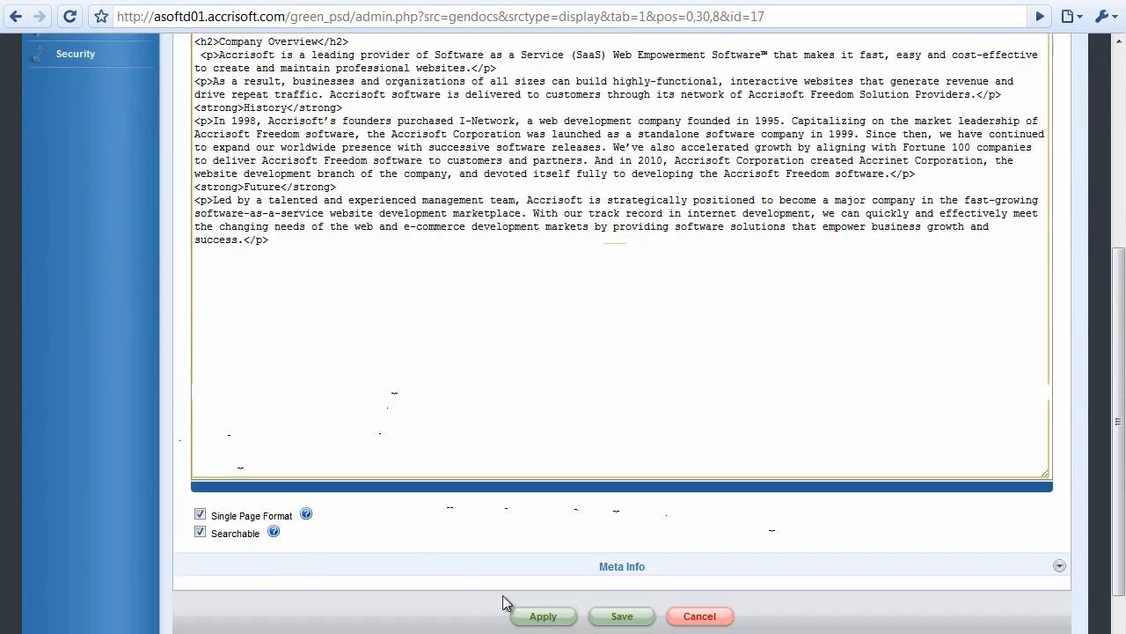
{"action": "left_click", "coordinate": [543, 617]}
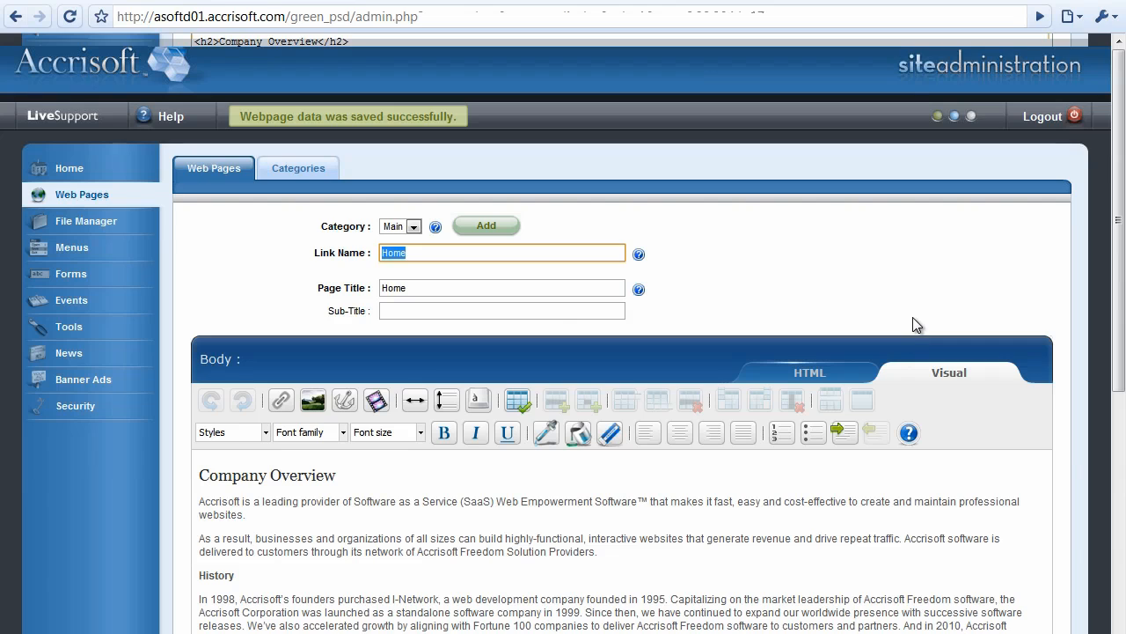
Return to site configuration and start a new Webpage (Single) module layout
{"action": "left_click", "coordinate": [937, 115]}
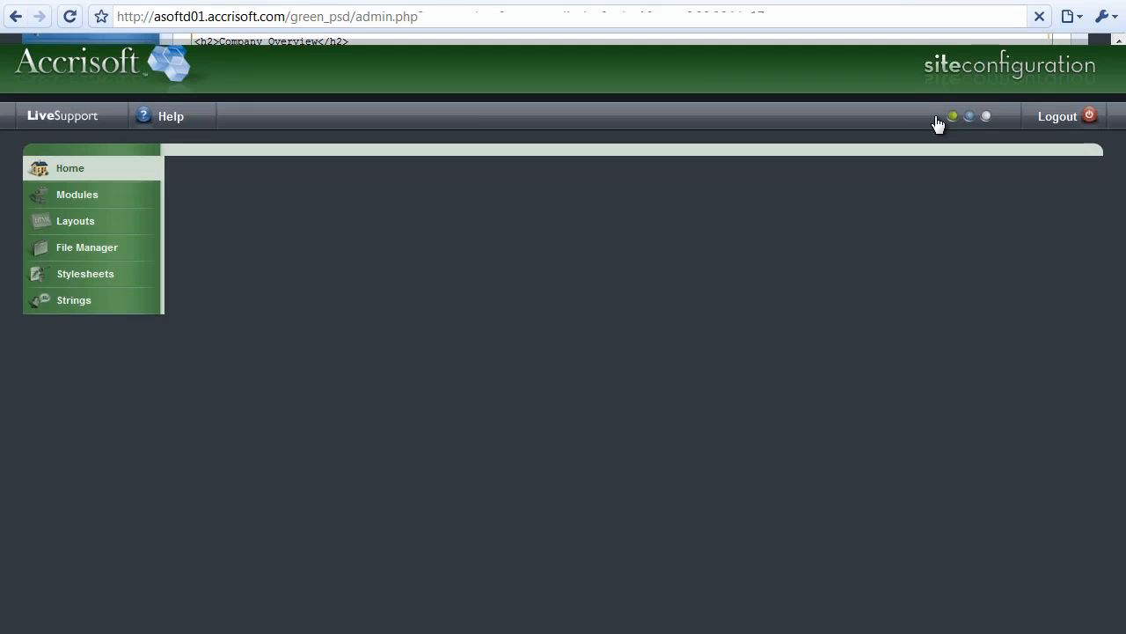
{"action": "left_click", "coordinate": [126, 230]}
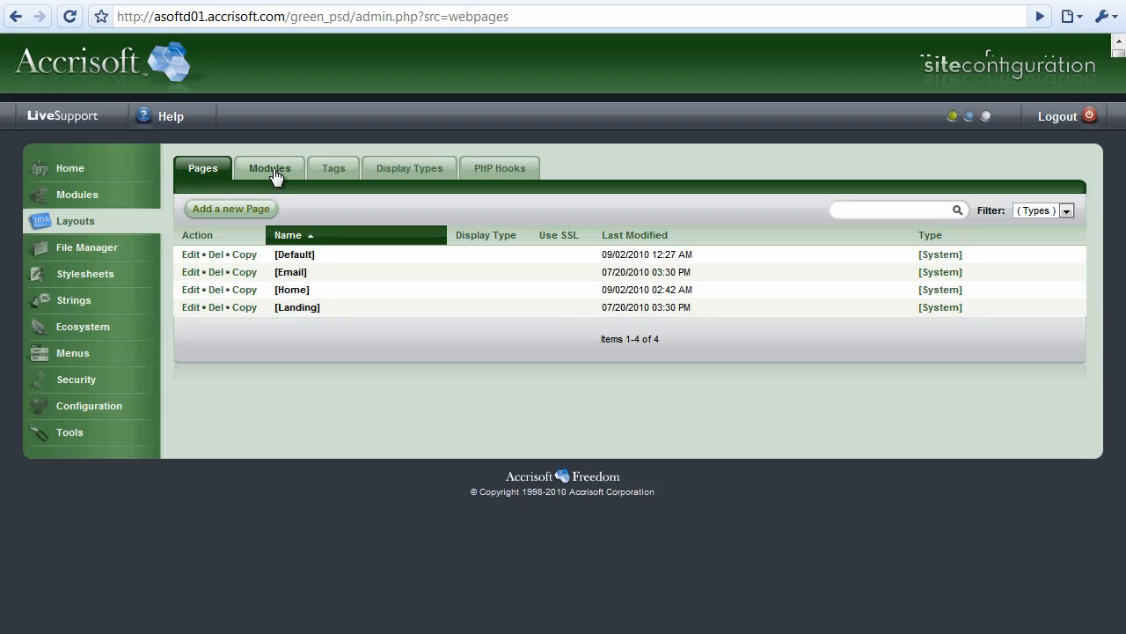
{"action": "left_click", "coordinate": [275, 175]}
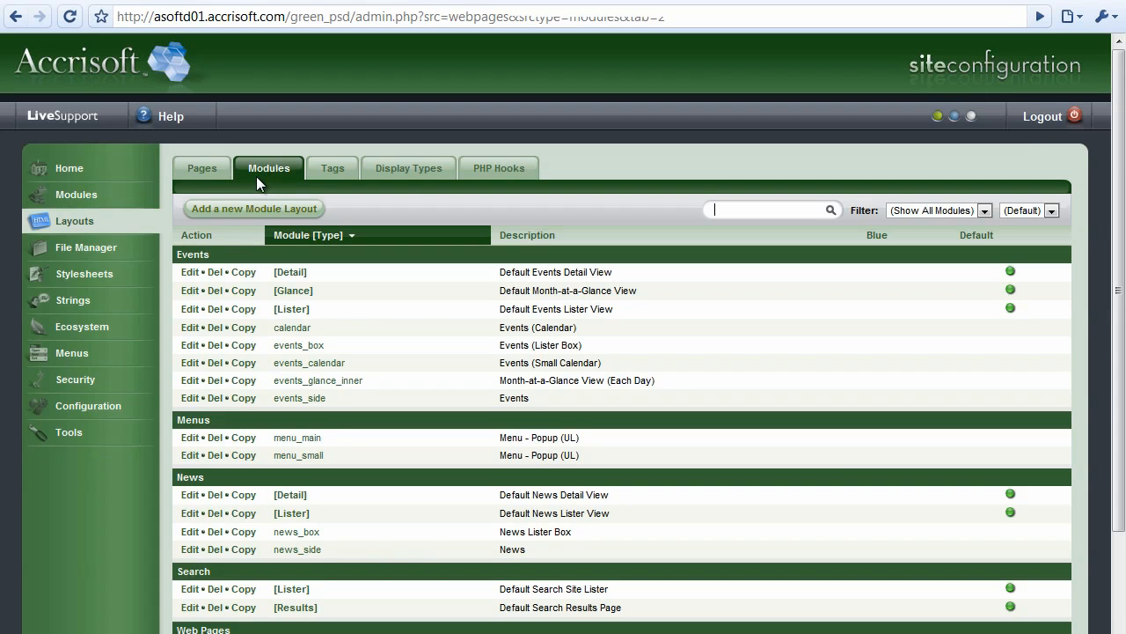
{"action": "scroll", "coordinate": [159, 212], "scroll_direction": "down", "scroll_amount": 3}
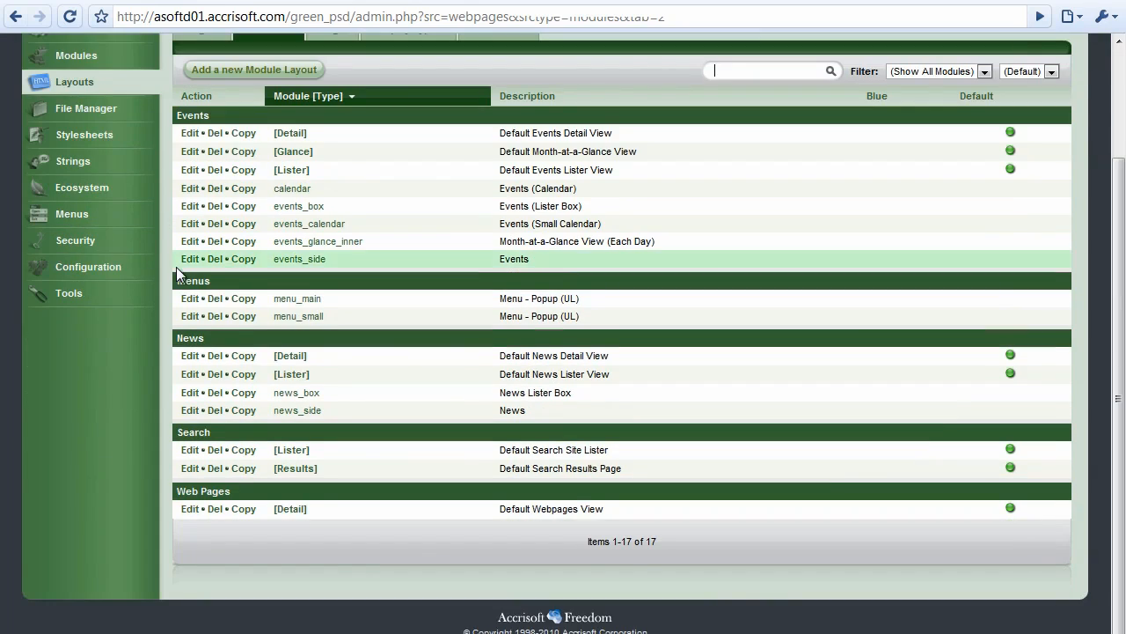
{"action": "scroll", "coordinate": [176, 264], "scroll_direction": "up", "scroll_amount": 2}
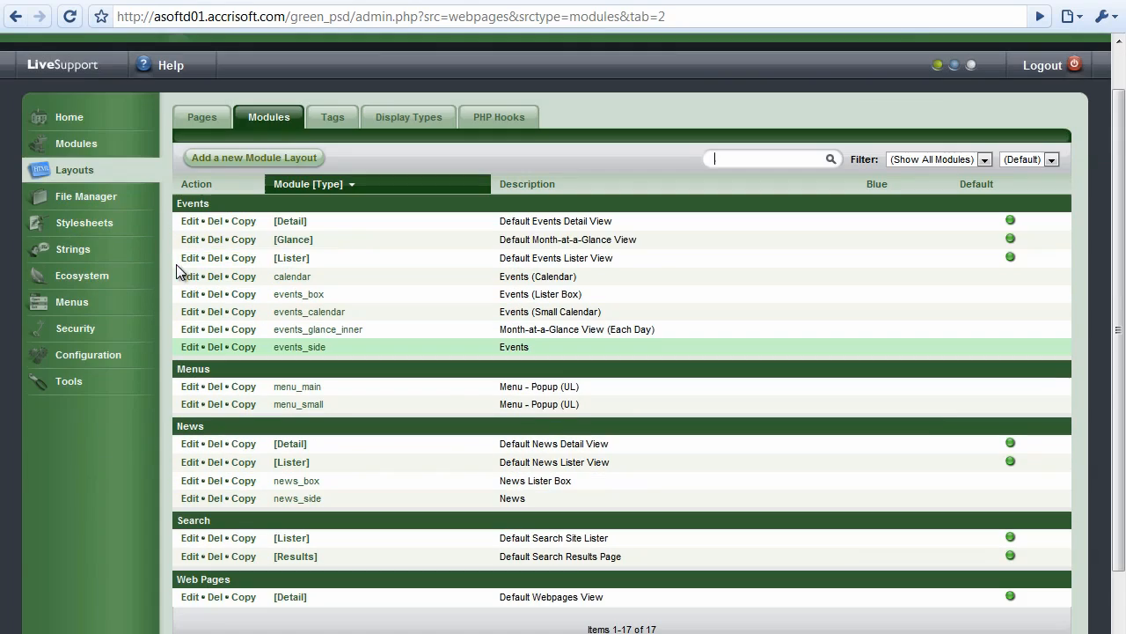
{"action": "left_click", "coordinate": [248, 173]}
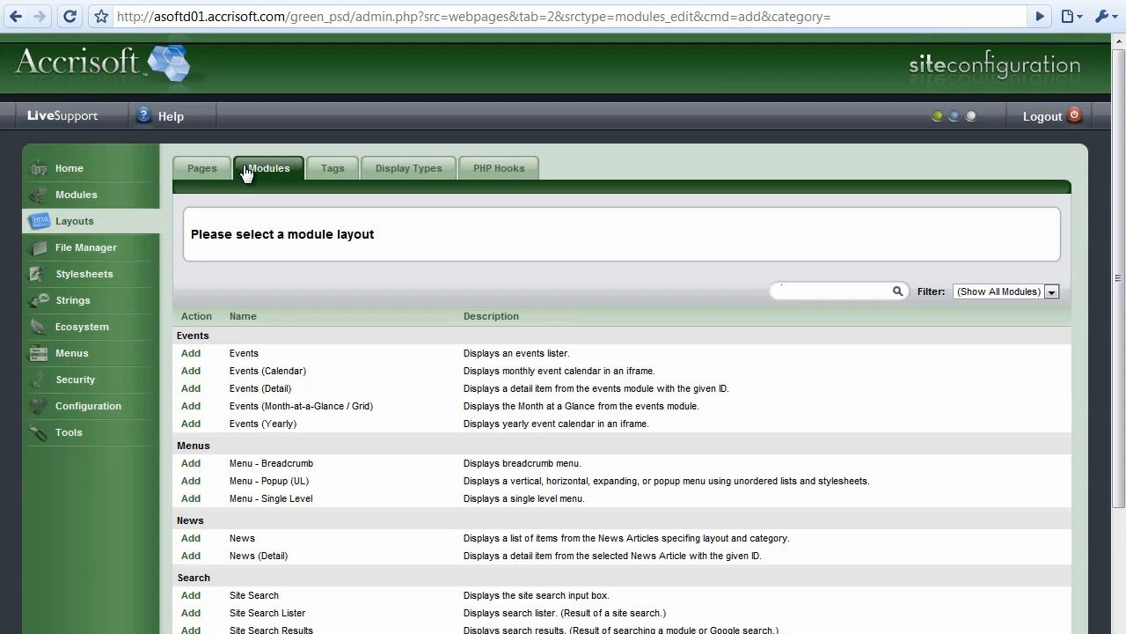
{"action": "scroll", "coordinate": [168, 249], "scroll_direction": "down", "scroll_amount": 2}
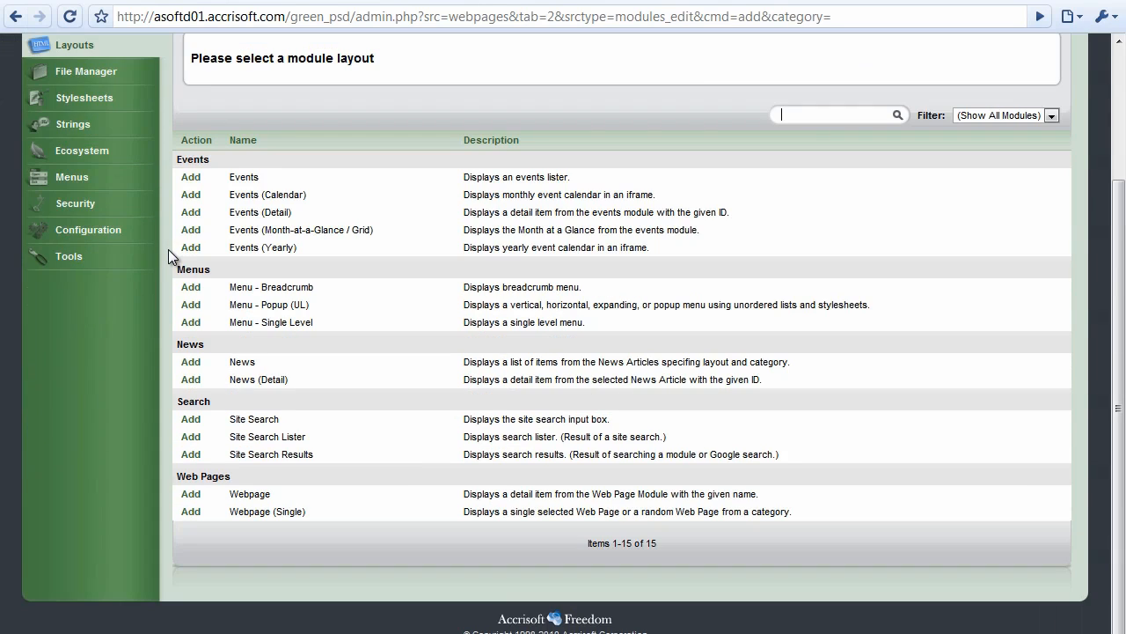
{"action": "left_click", "coordinate": [188, 514]}
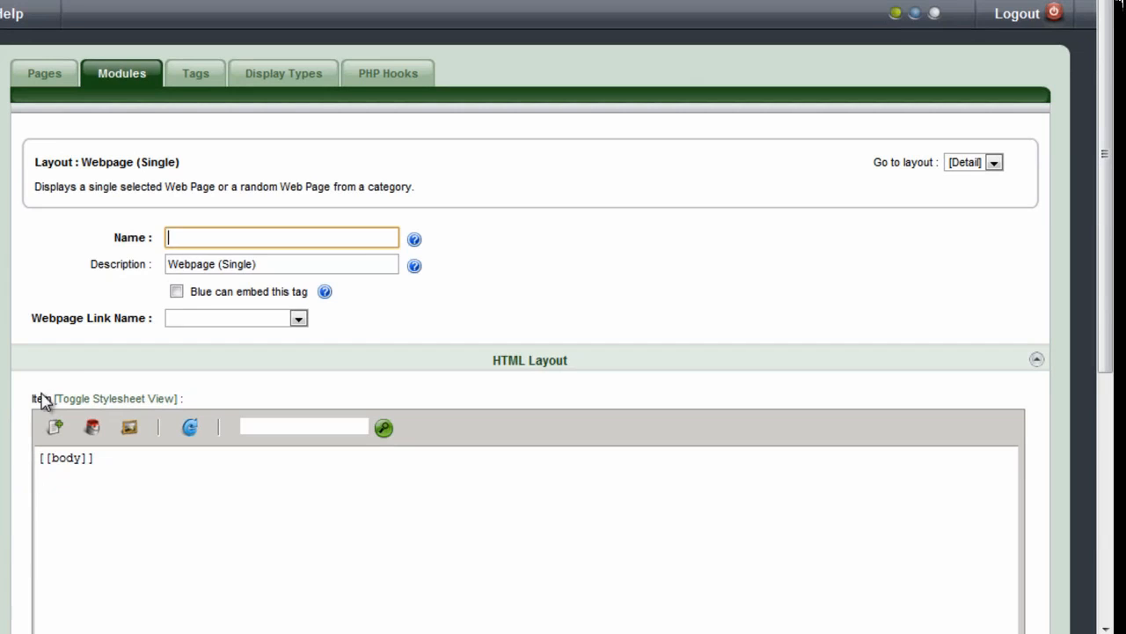
Name the module layout webpages_home_content and set its webpage link name to Main - Home
{"action": "left_click", "coordinate": [186, 242]}
{"action": "type", "text": "webpage"}
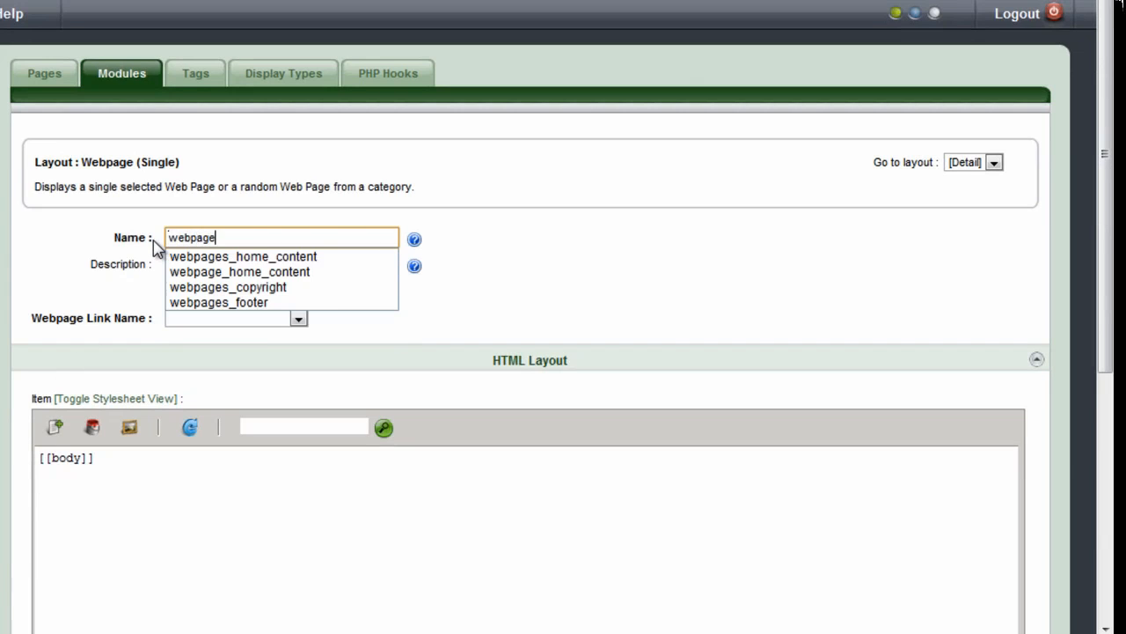
{"action": "type", "text": "s_home_"}
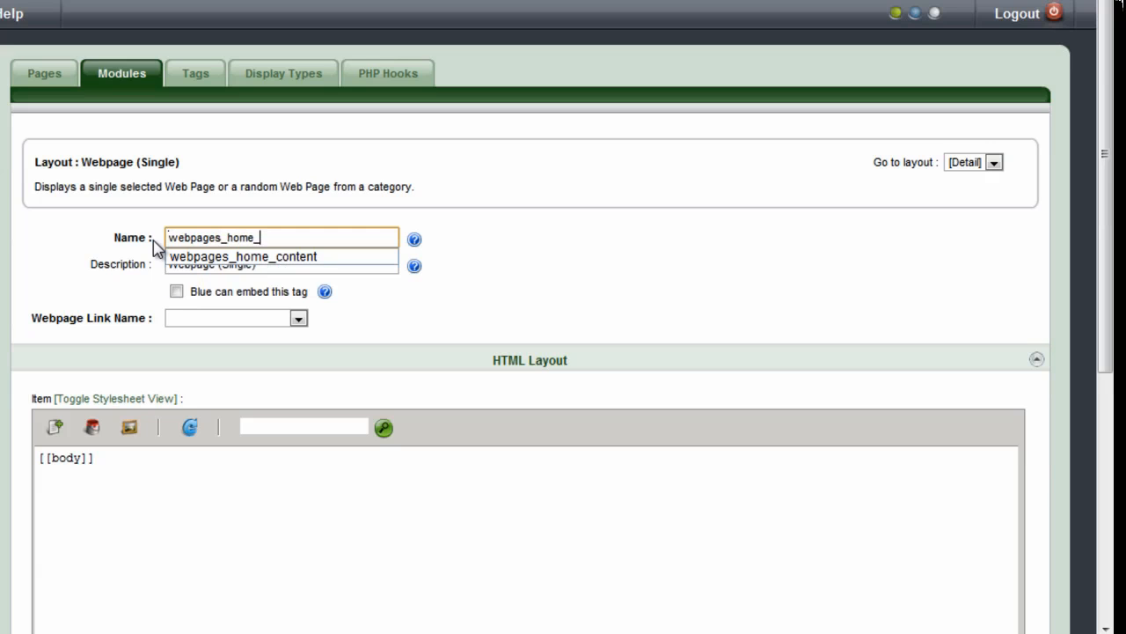
{"action": "type", "text": "content"}
{"action": "key", "text": "Tab"}
{"action": "left_click", "coordinate": [564, 248]}
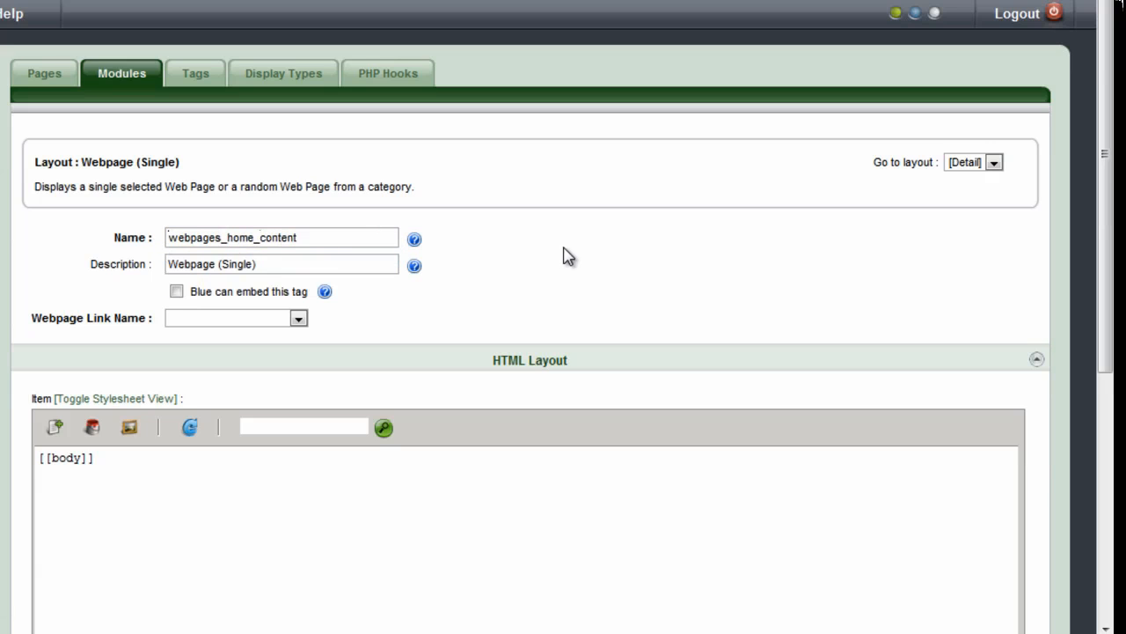
{"action": "left_click", "coordinate": [298, 321]}
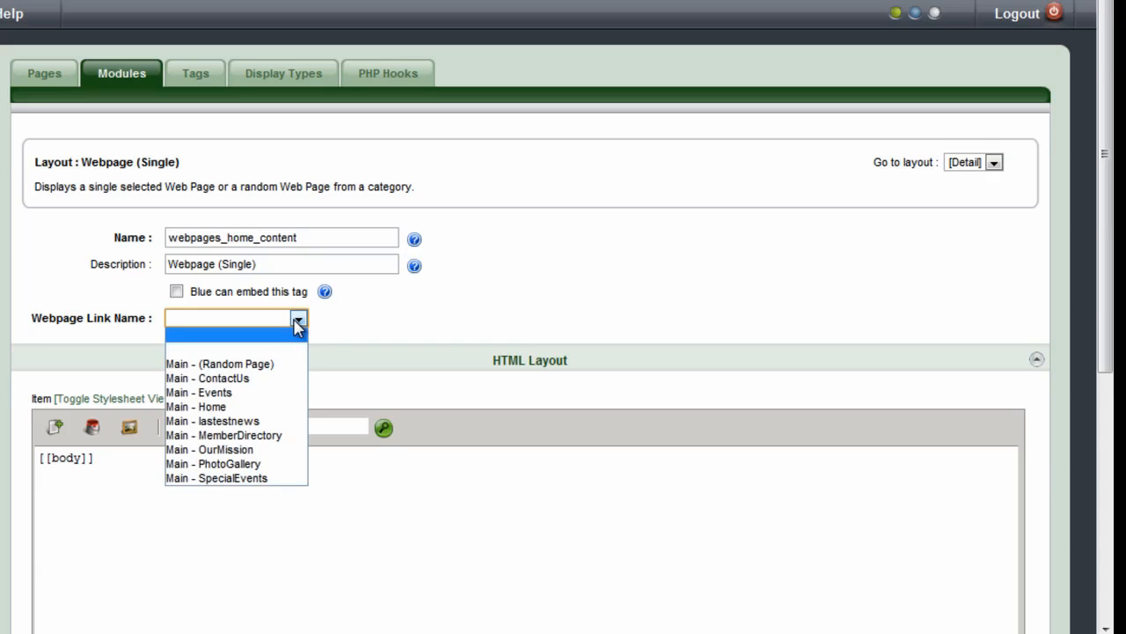
{"action": "left_click", "coordinate": [280, 410]}
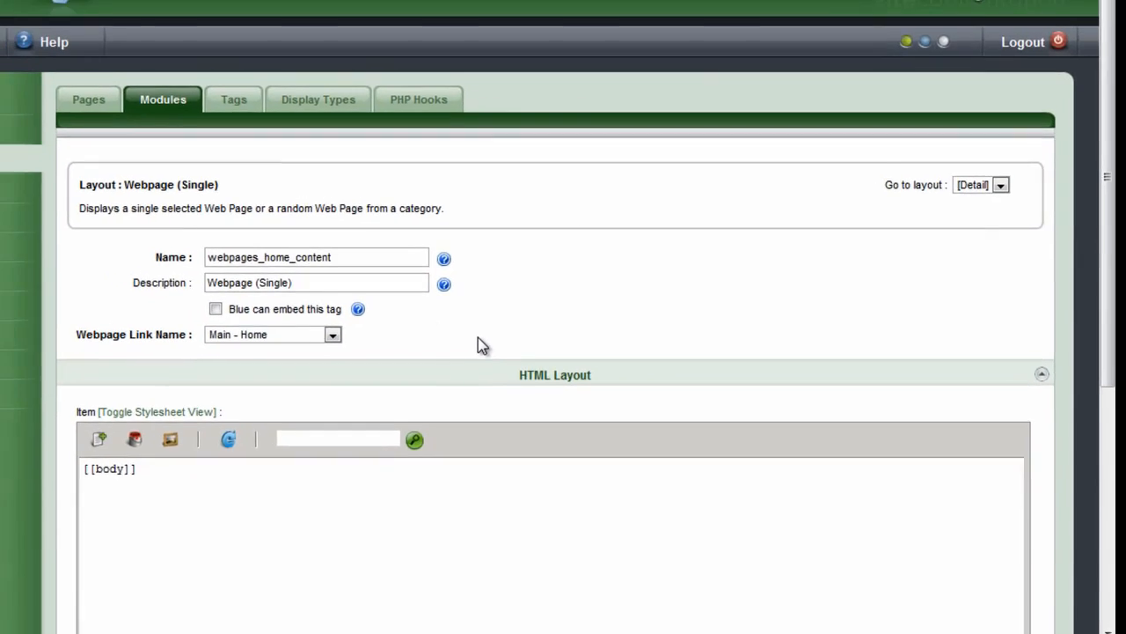
{"action": "scroll", "coordinate": [450, 323], "scroll_direction": "down", "scroll_amount": 3}
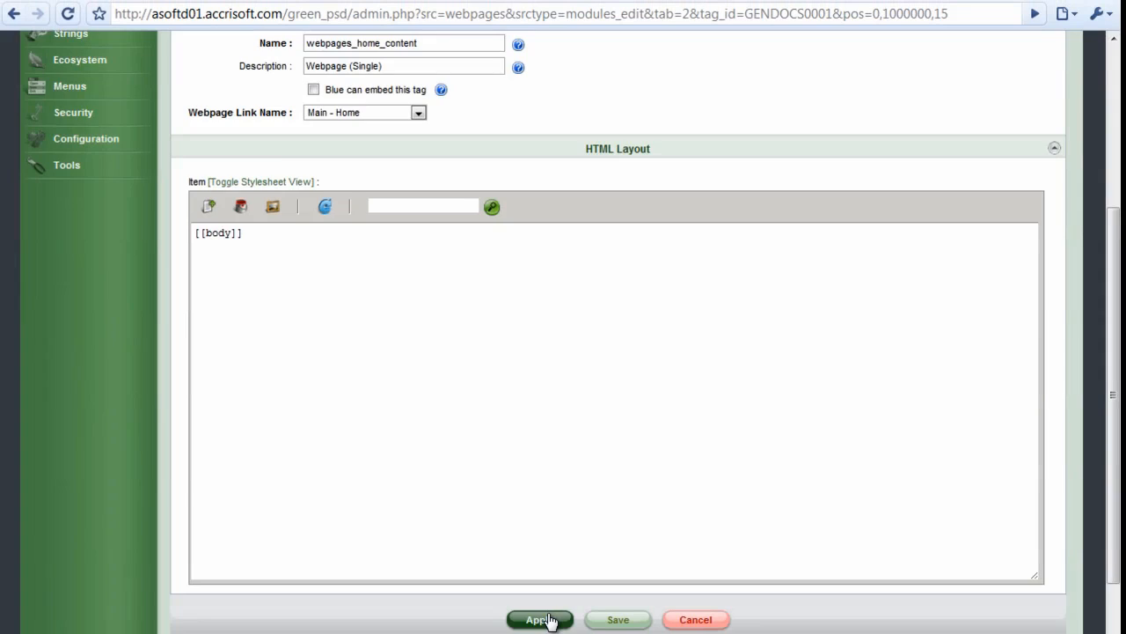
Apply the webpages_home_content module layout and open the Home page layout for editing
{"action": "left_click", "coordinate": [540, 619]}
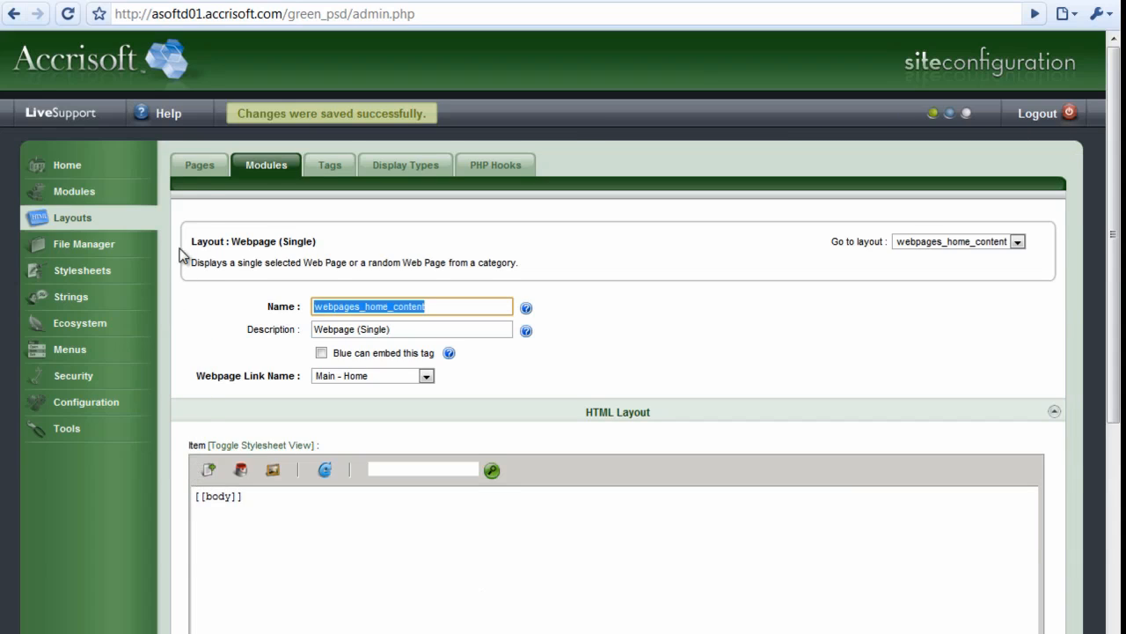
{"action": "left_click", "coordinate": [200, 172]}
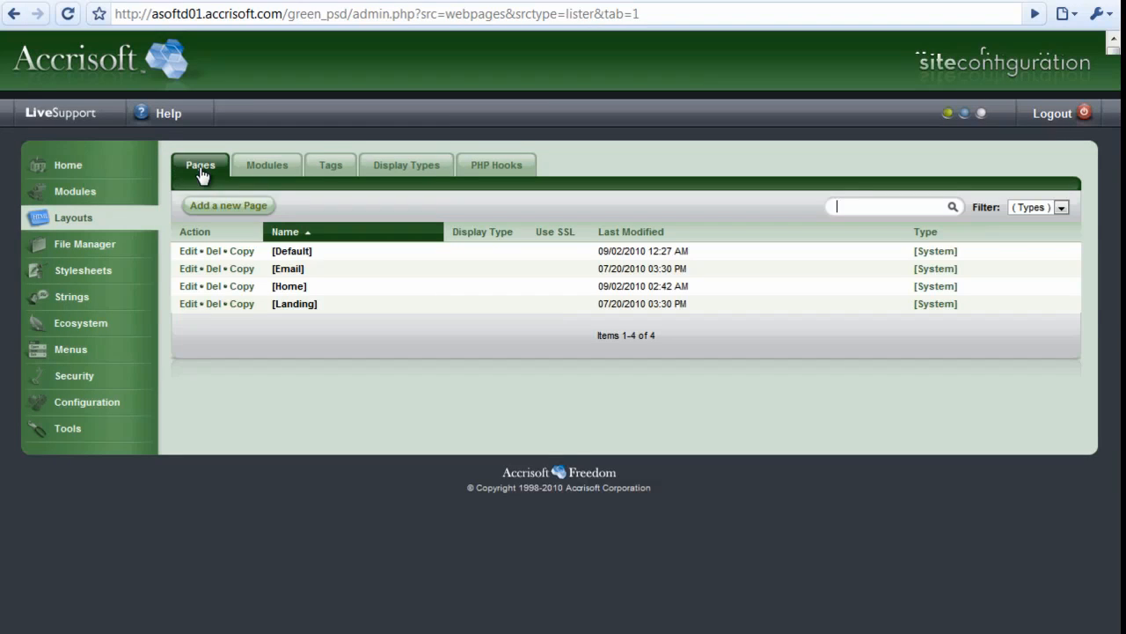
{"action": "left_click", "coordinate": [187, 289]}
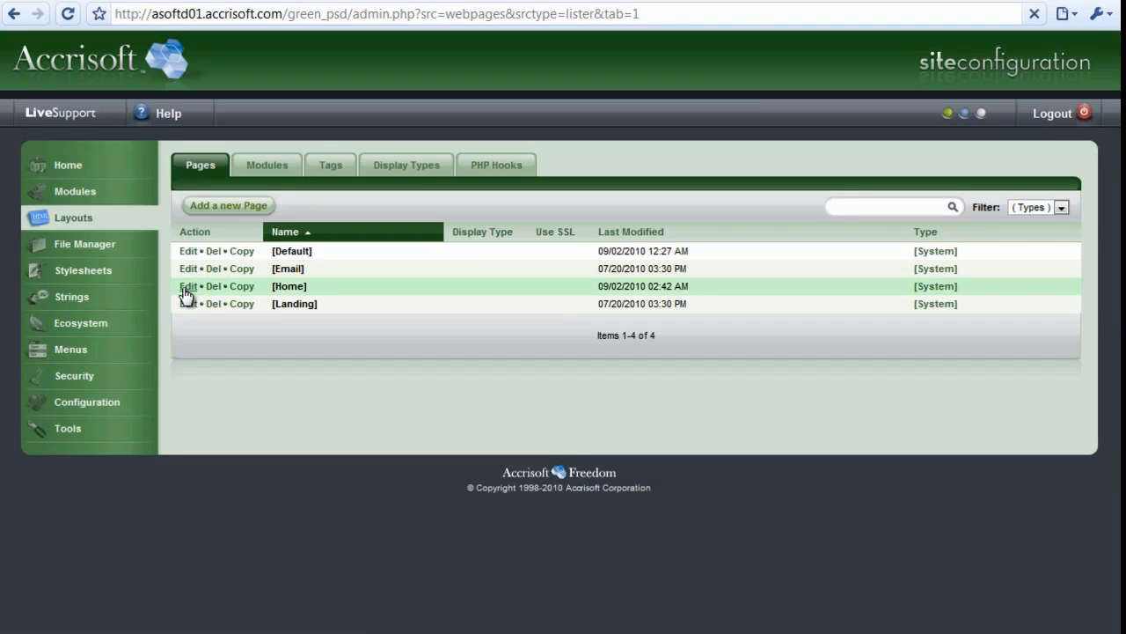
Replace the static Company Overview block in the Home layout's maincontent div with the [[layout.webpages_home_content]] tag and apply the change
{"action": "scroll", "coordinate": [171, 326], "scroll_direction": "down", "scroll_amount": 3}
{"action": "scroll", "coordinate": [223, 312], "scroll_direction": "down", "scroll_amount": 4}
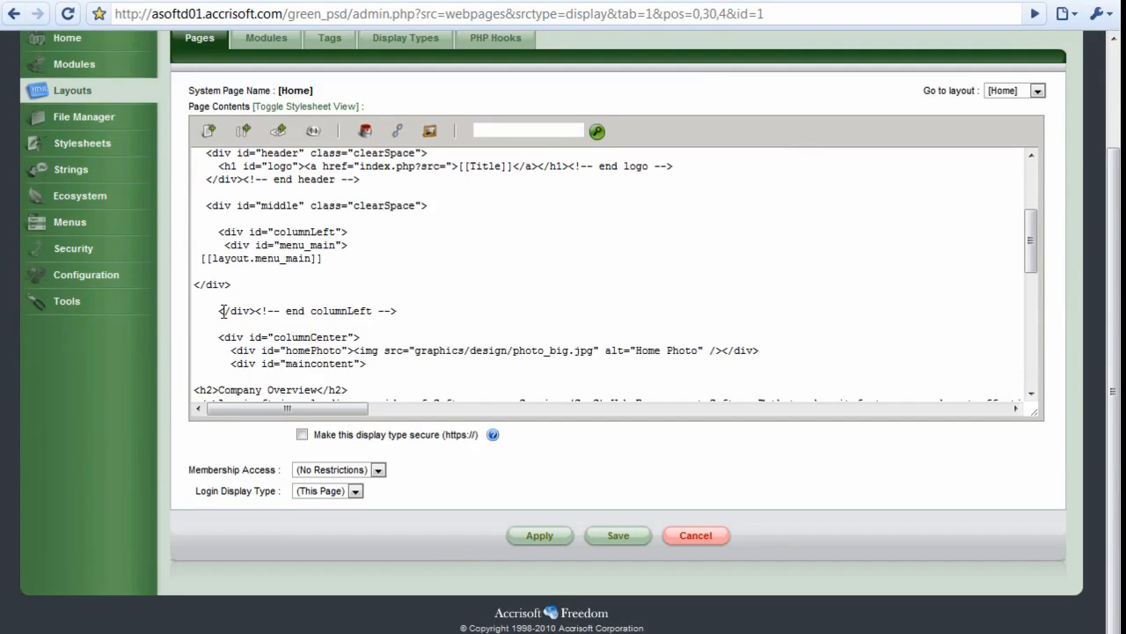
{"action": "scroll", "coordinate": [223, 312], "scroll_direction": "down", "scroll_amount": 2}
{"action": "left_click", "coordinate": [199, 305]}
{"action": "scroll", "coordinate": [199, 306], "scroll_direction": "down", "scroll_amount": 2}
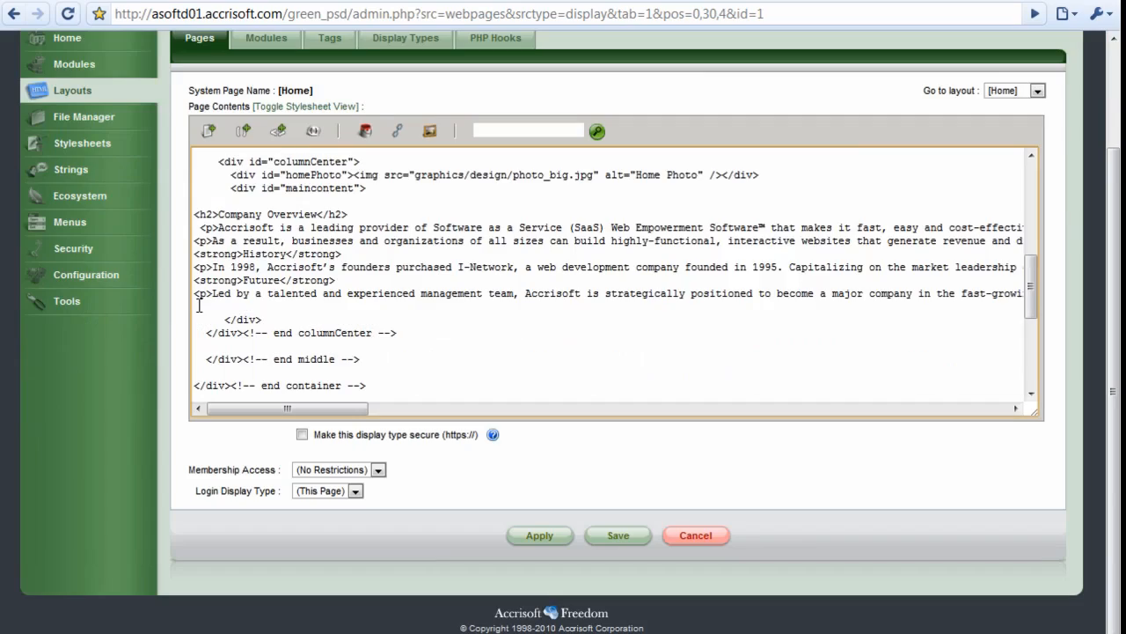
{"action": "left_click", "coordinate": [202, 303], "text": "shift"}
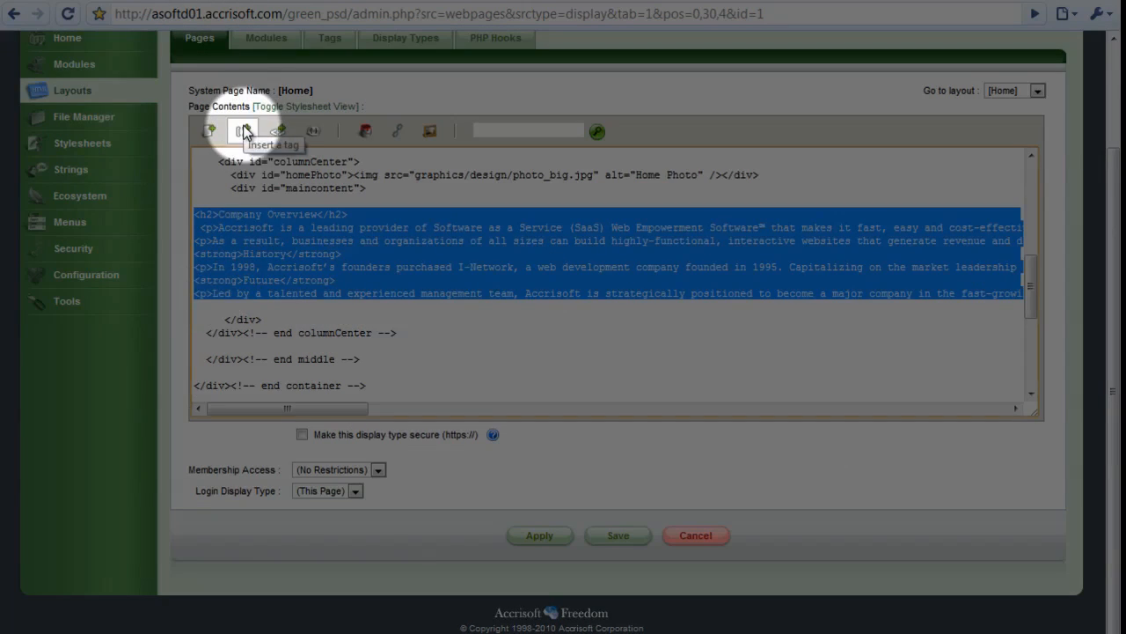
{"action": "left_click", "coordinate": [244, 132]}
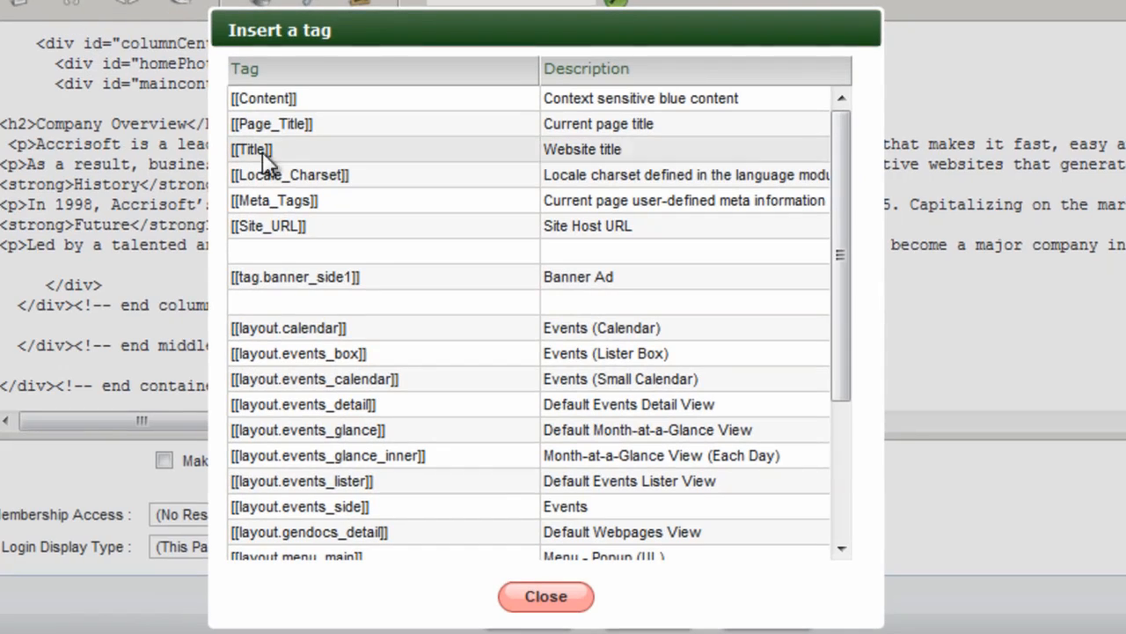
{"action": "scroll", "coordinate": [413, 504], "scroll_direction": "down", "scroll_amount": 2}
{"action": "scroll", "coordinate": [412, 504], "scroll_direction": "down", "scroll_amount": 3}
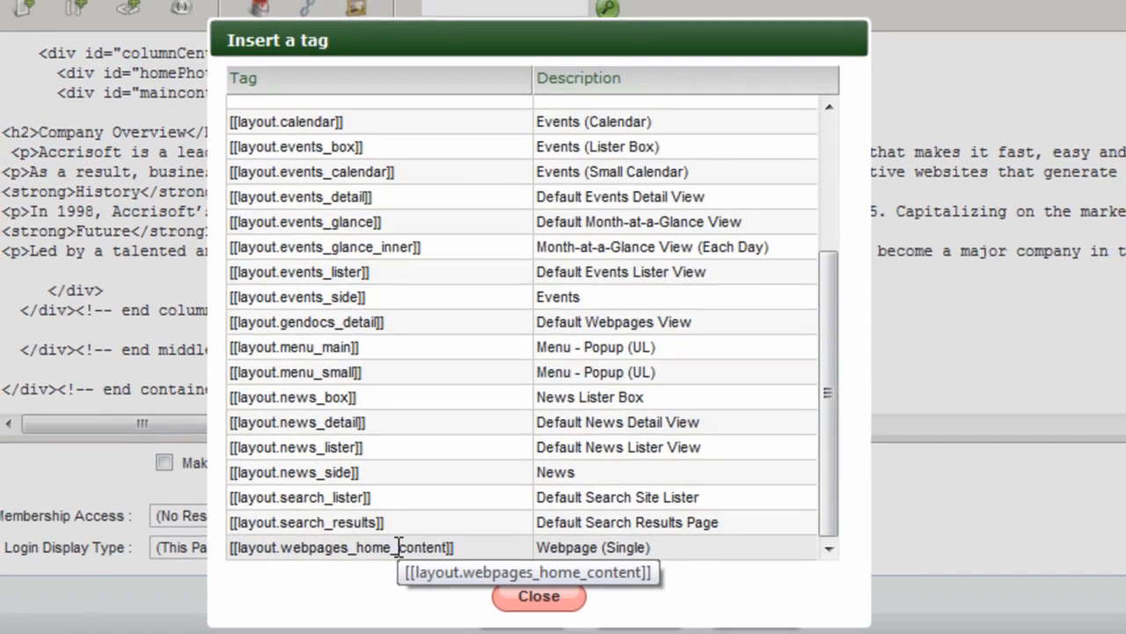
{"action": "left_click", "coordinate": [403, 546]}
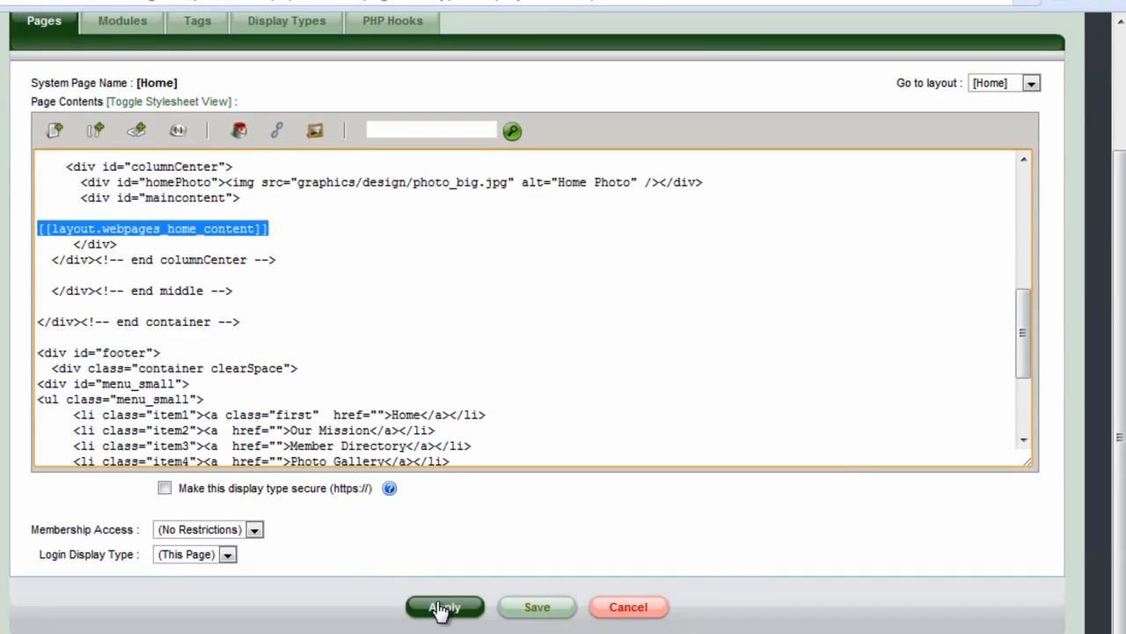
{"action": "left_click", "coordinate": [440, 609]}
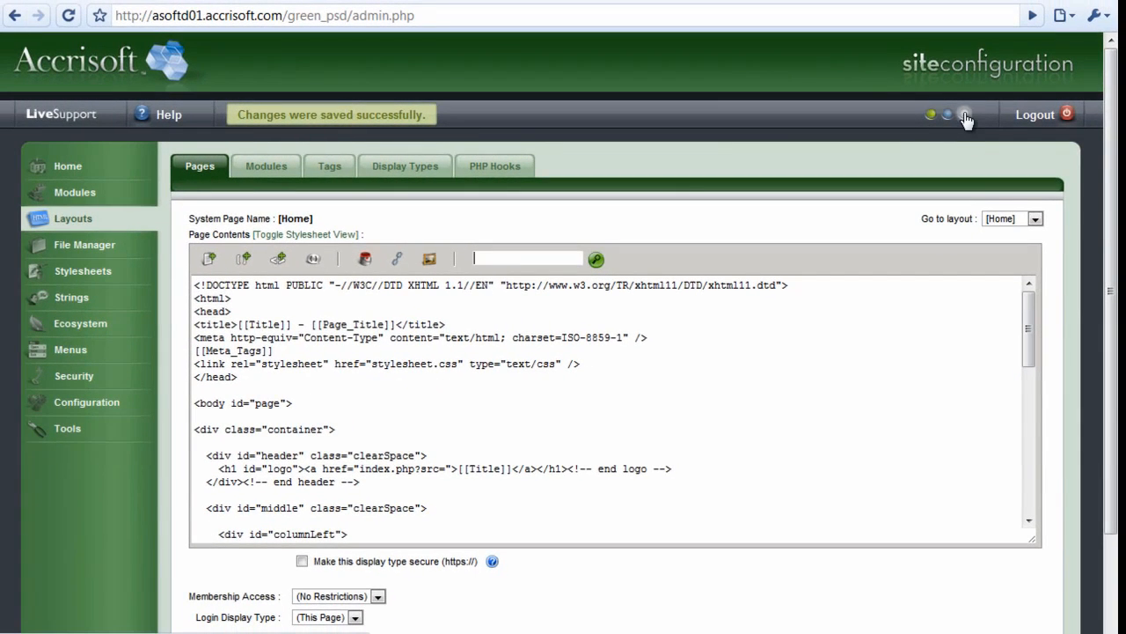
Open the live website to check the Home page
{"action": "left_click", "coordinate": [966, 116]}
{"action": "left_click", "coordinate": [272, 1]}
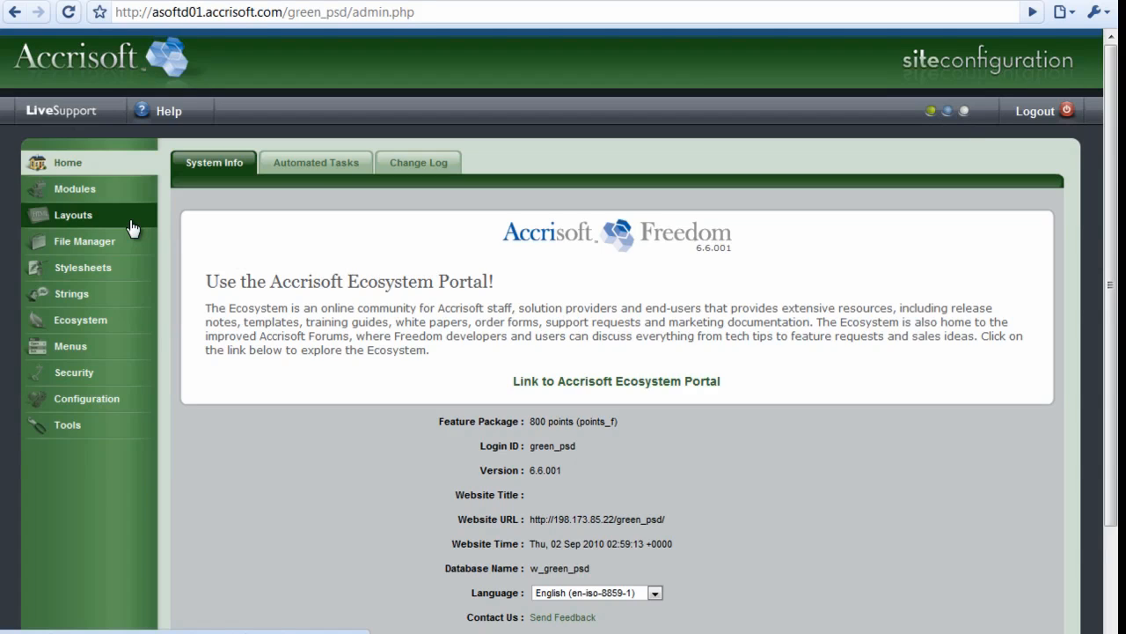
Open the Default page layout and replace its code with the Home layout's code copied from Notepad
{"action": "left_click", "coordinate": [130, 228]}
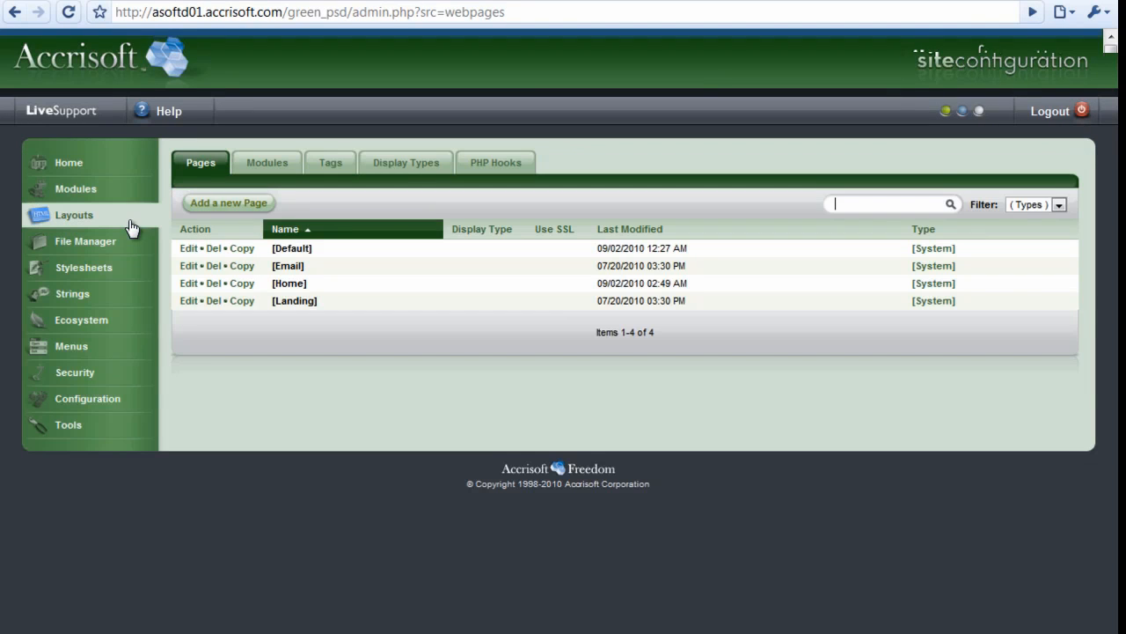
{"action": "left_click", "coordinate": [187, 251]}
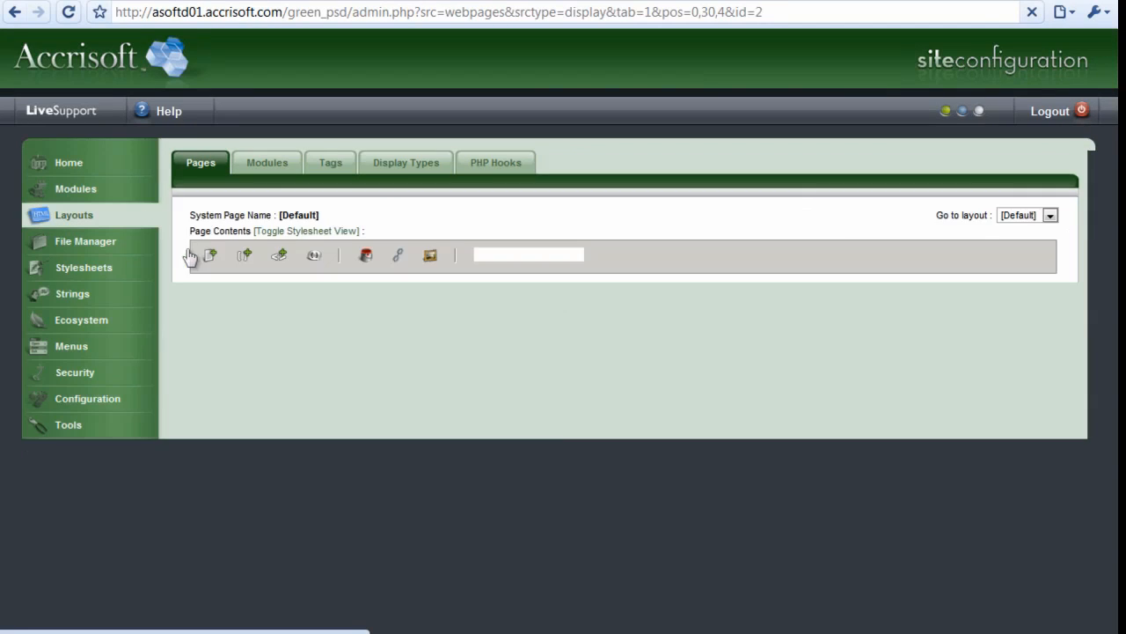
{"action": "key", "text": "alt+Tab"}
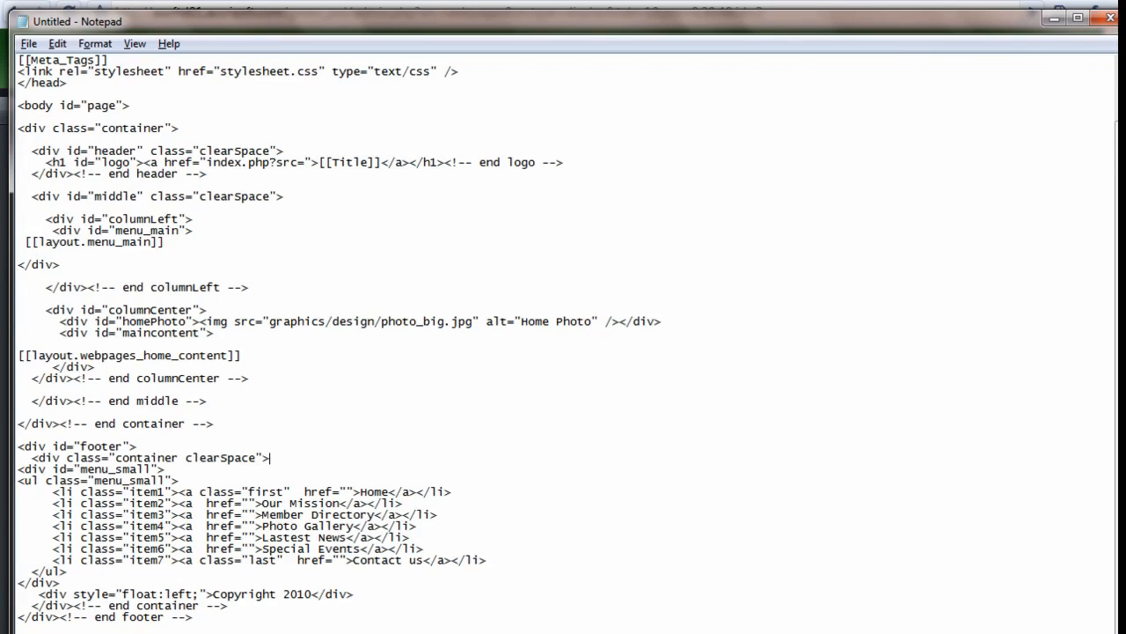
{"action": "key", "text": "ctrl+a"}
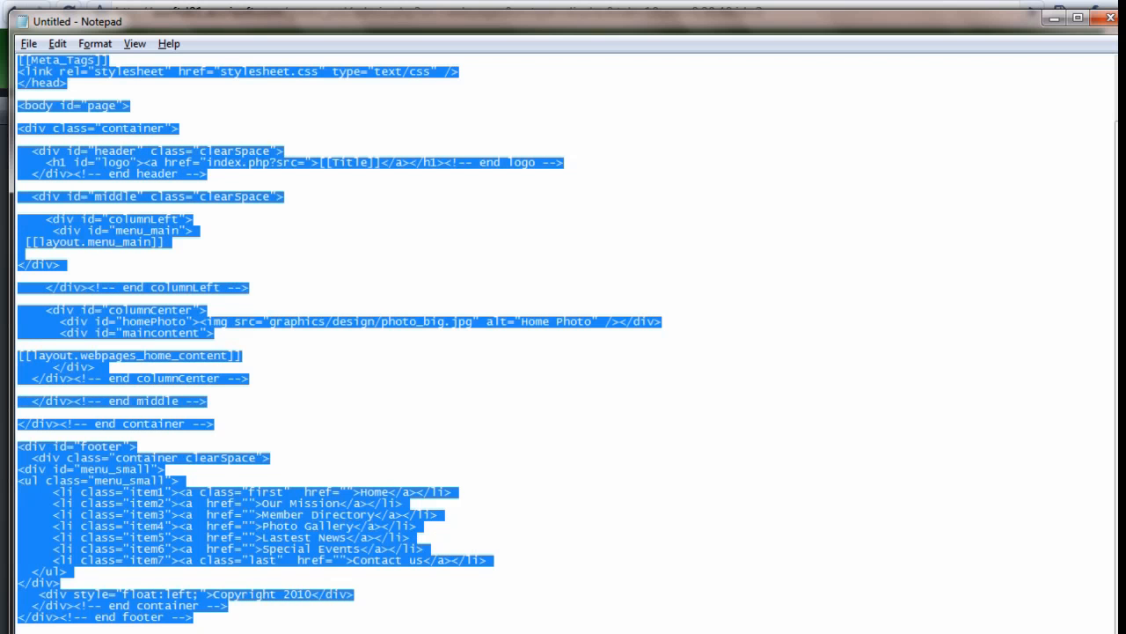
{"action": "key", "text": "alt+Tab"}
{"action": "left_click_drag", "start_coordinate": [277, 281], "coordinate": [193, 282]}
{"action": "key", "text": "ctrl+v"}
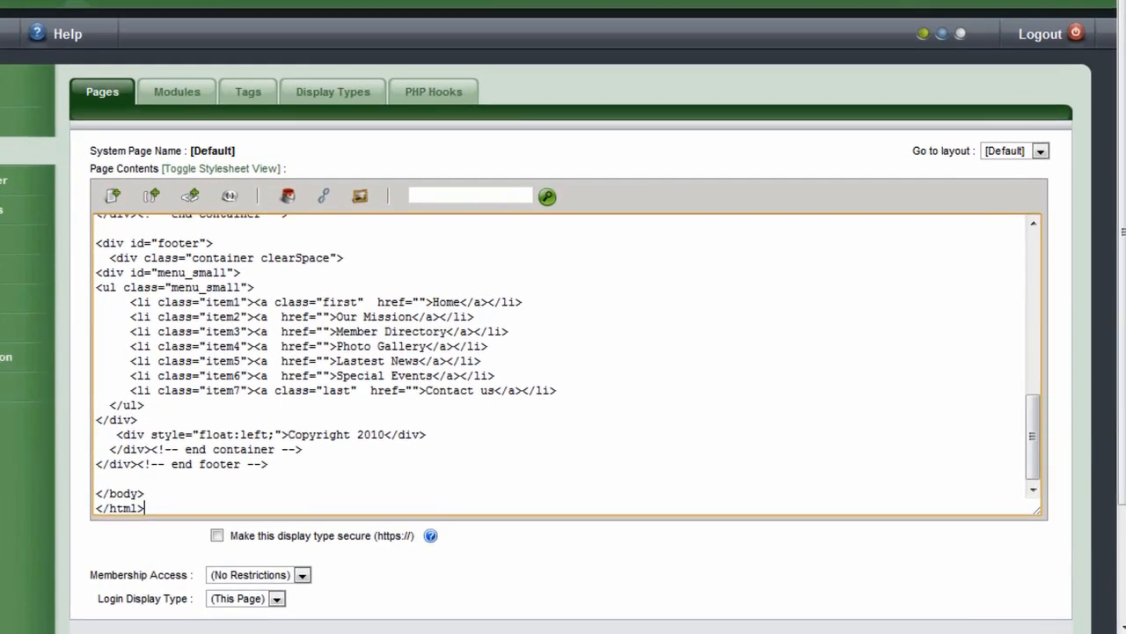
Replace the webpages_home_content tag in the Default layout with the [[Content]] tag and apply the change
{"action": "scroll", "coordinate": [516, 436], "scroll_direction": "up", "scroll_amount": 10}
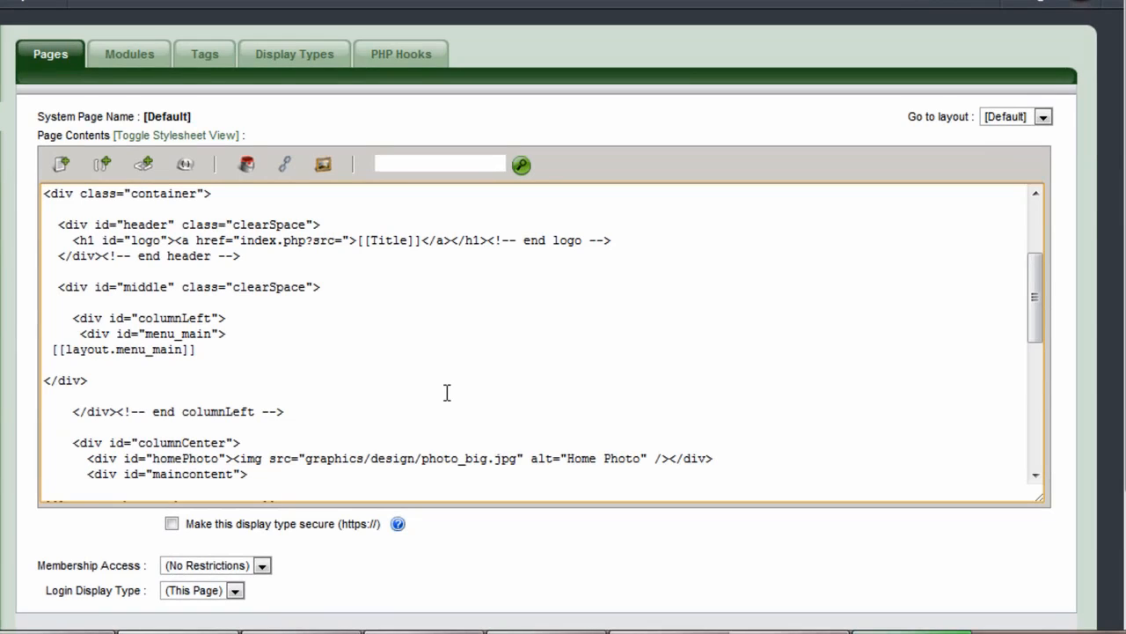
{"action": "scroll", "coordinate": [447, 392], "scroll_direction": "down", "scroll_amount": 2}
{"action": "triple_click", "coordinate": [157, 402]}
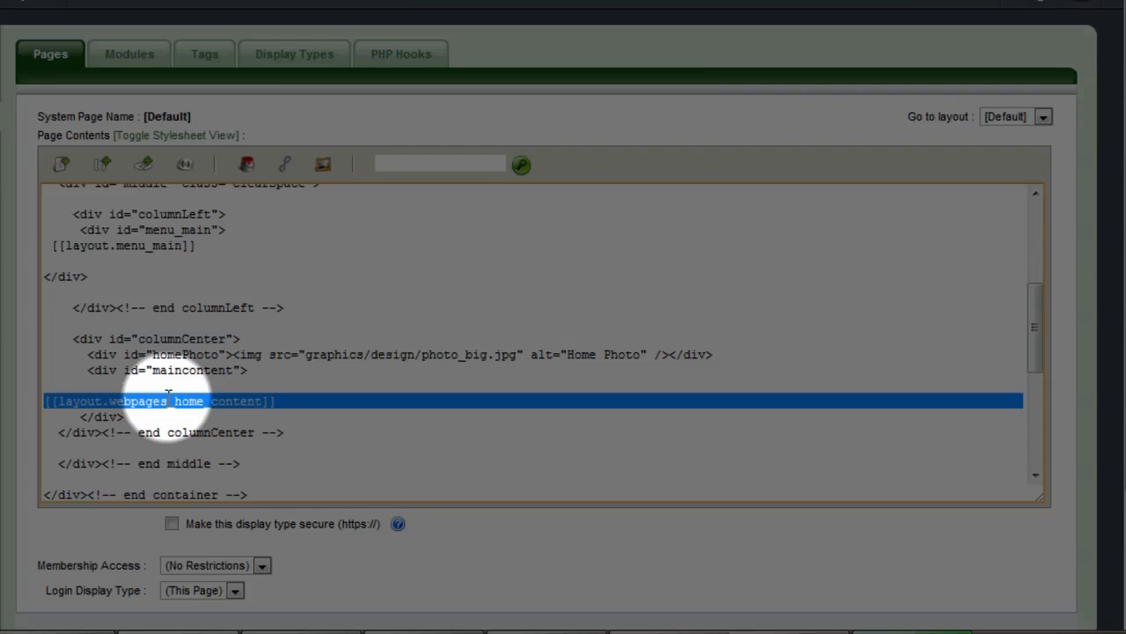
{"action": "left_click", "coordinate": [91, 173]}
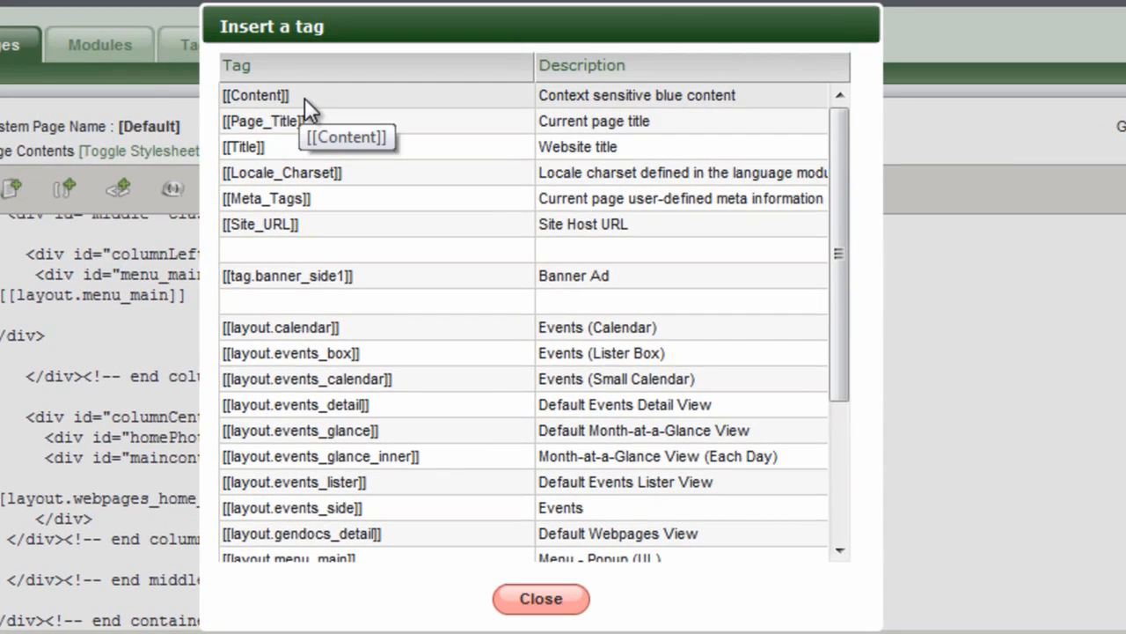
{"action": "left_click", "coordinate": [304, 98]}
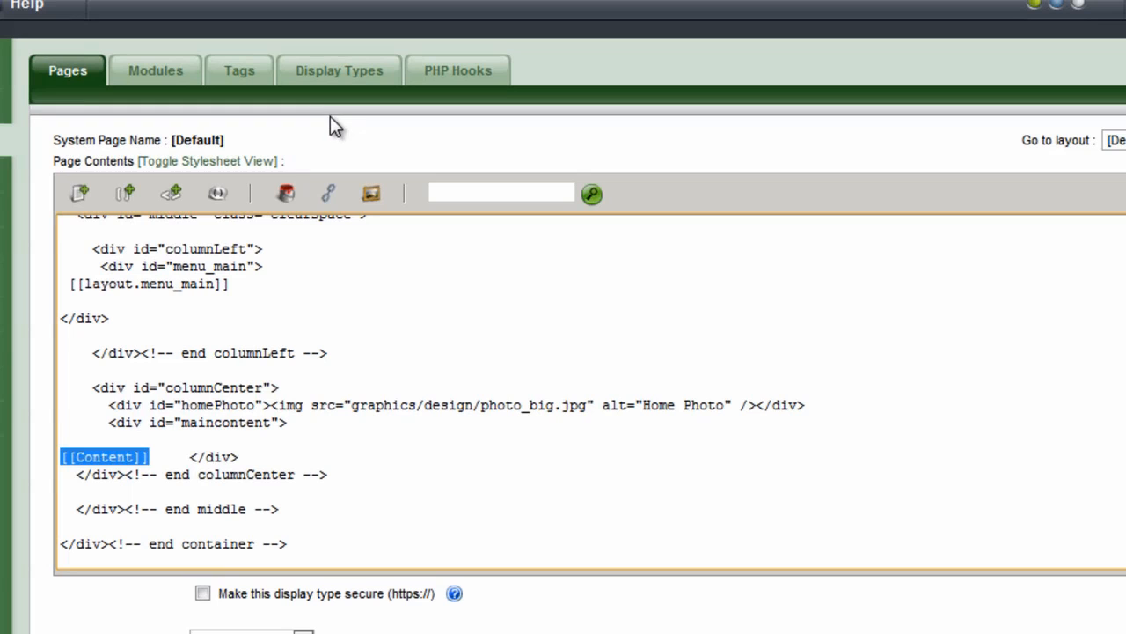
{"action": "scroll", "coordinate": [51, 387], "scroll_direction": "down", "scroll_amount": 3}
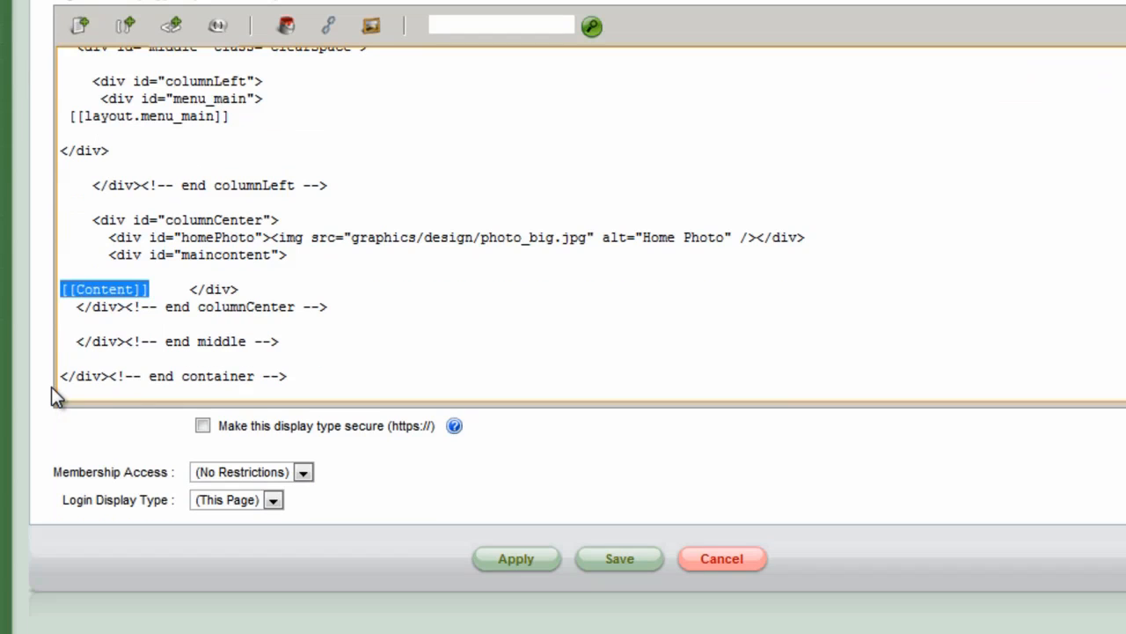
{"action": "left_click", "coordinate": [498, 556]}
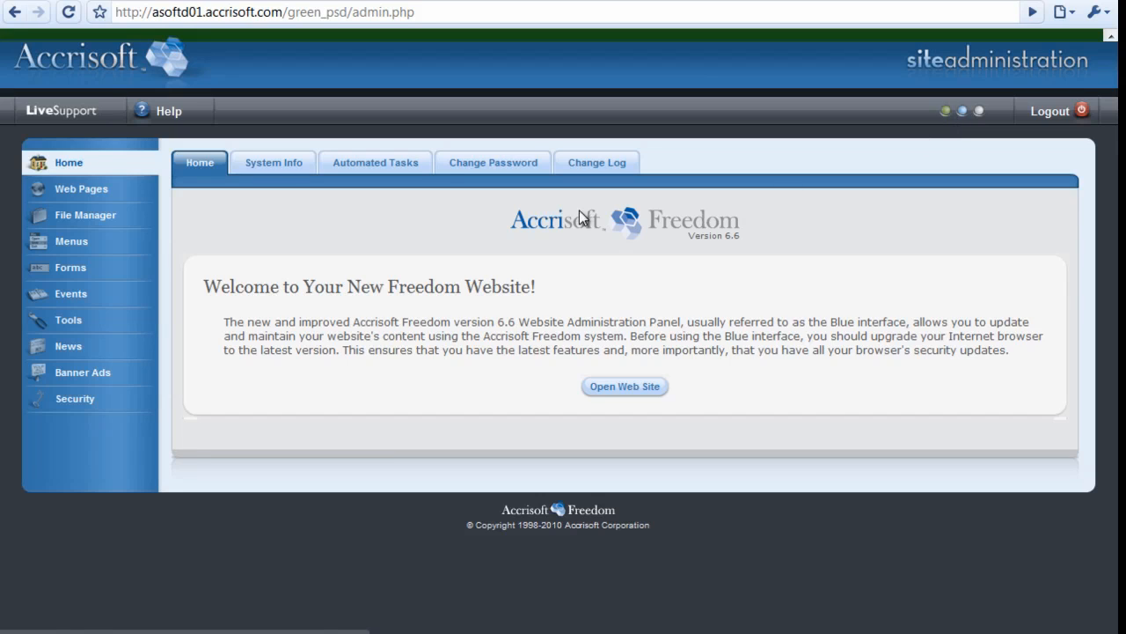
Open the MemberDirectory web page in site administration and fill its body with the Membership Module text from the events Notepad file
{"action": "left_click", "coordinate": [138, 201]}
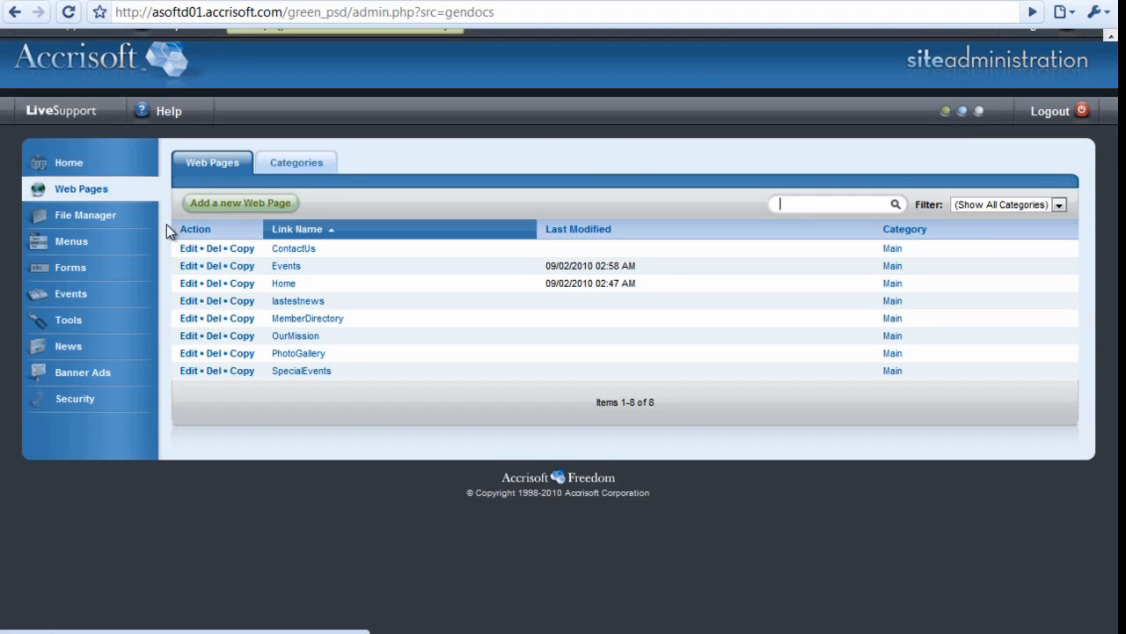
{"action": "left_click", "coordinate": [186, 319]}
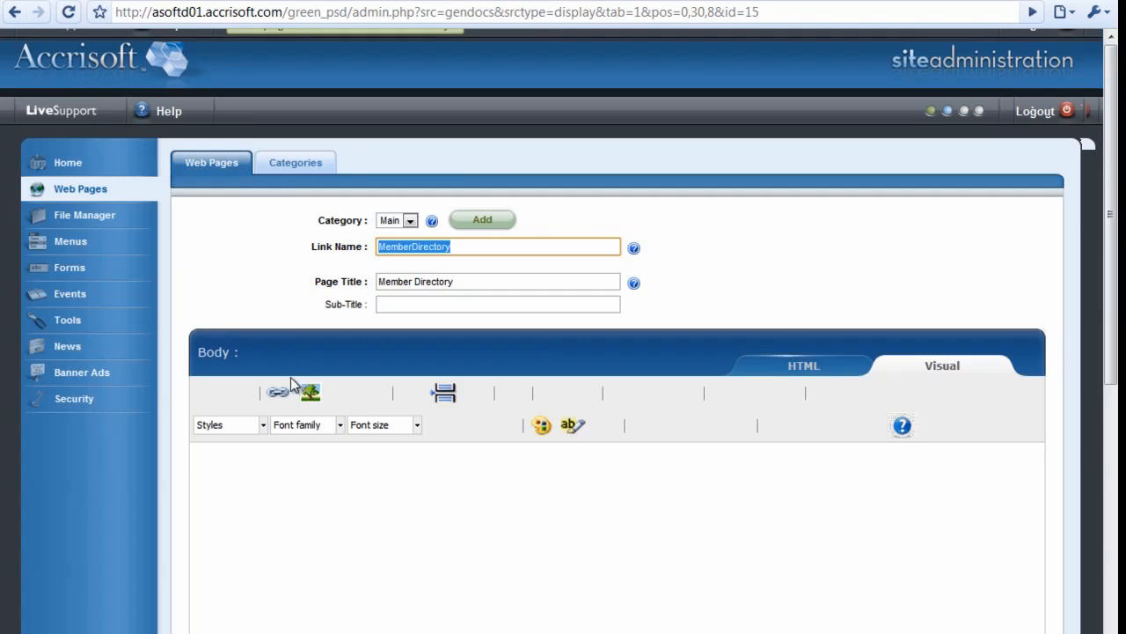
{"action": "key", "text": "alt+Tab"}
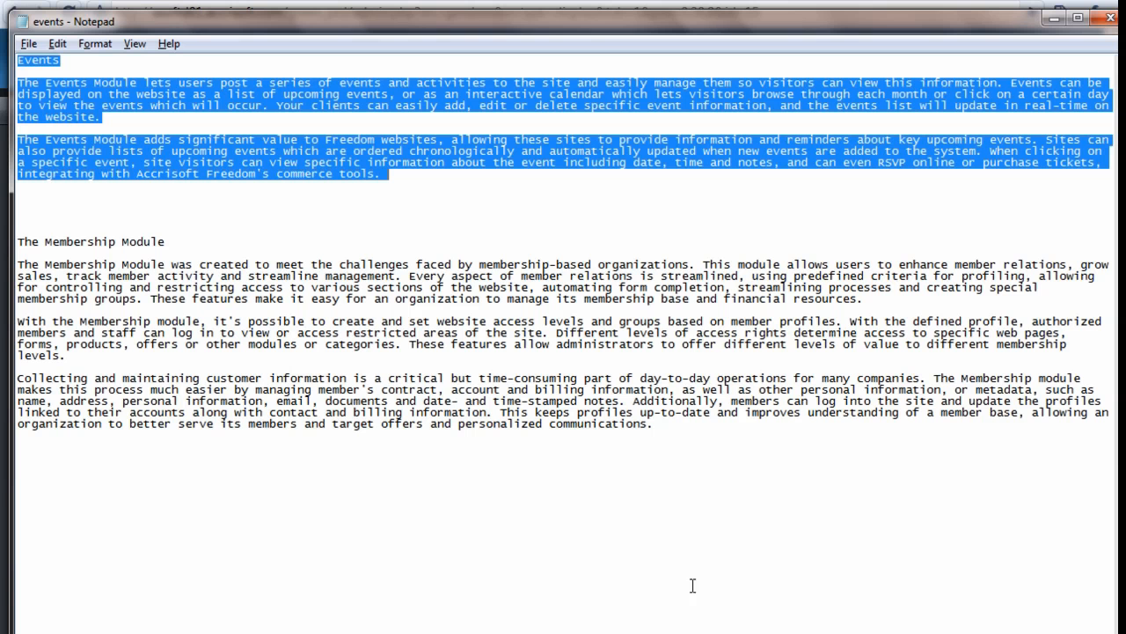
{"action": "left_click_drag", "start_coordinate": [704, 427], "coordinate": [17, 231]}
{"action": "key", "text": "ctrl+c"}
{"action": "key", "text": "alt+Tab"}
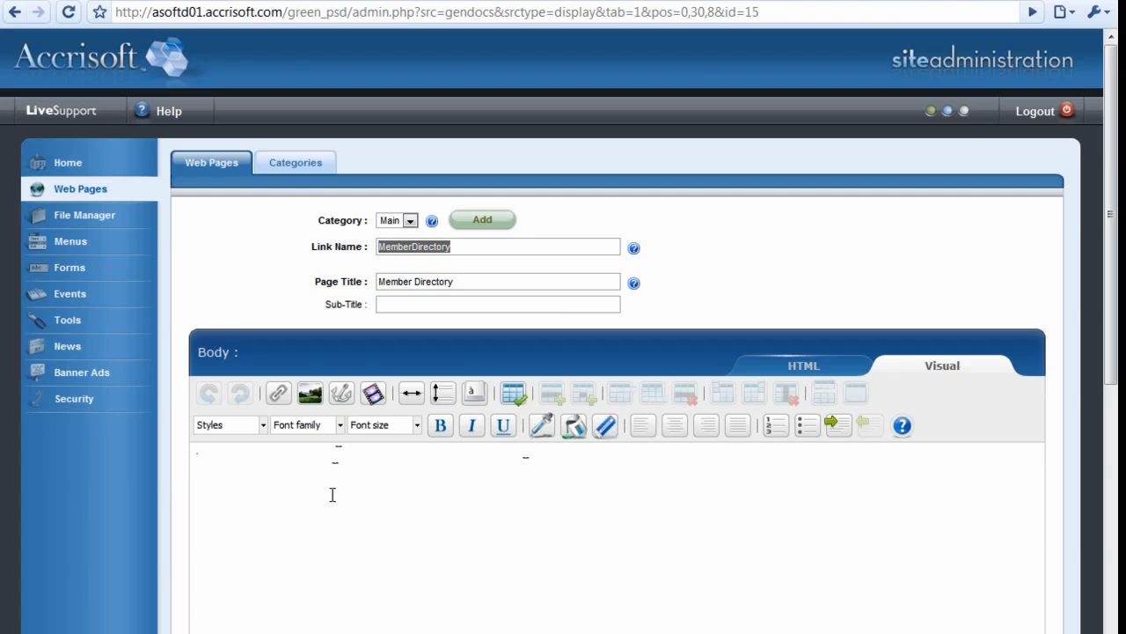
{"action": "key", "text": "ctrl+v"}
Make the heading "The Membership Module" bold, remove the empty line above it, and add spacing after the heading and between the paragraphs
{"action": "left_click_drag", "start_coordinate": [315, 473], "coordinate": [195, 472]}
{"action": "left_click", "coordinate": [441, 429]}
{"action": "left_click", "coordinate": [199, 470]}
{"action": "key", "text": "BackSpace"}
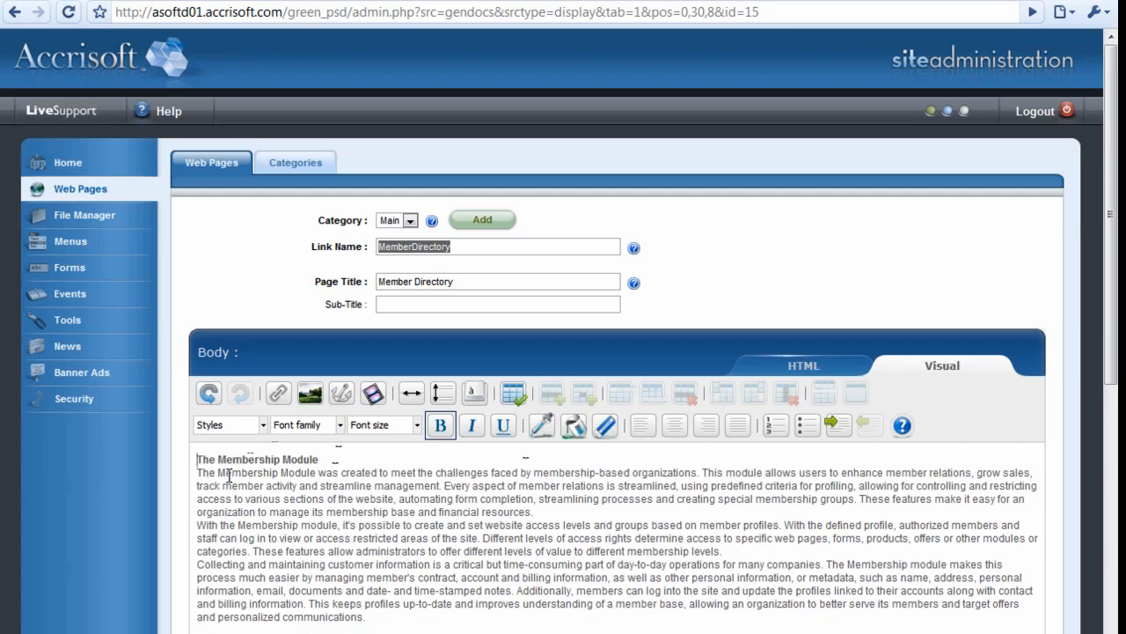
{"action": "left_click", "coordinate": [589, 513]}
{"action": "key", "text": "Return"}
{"action": "left_click", "coordinate": [742, 576]}
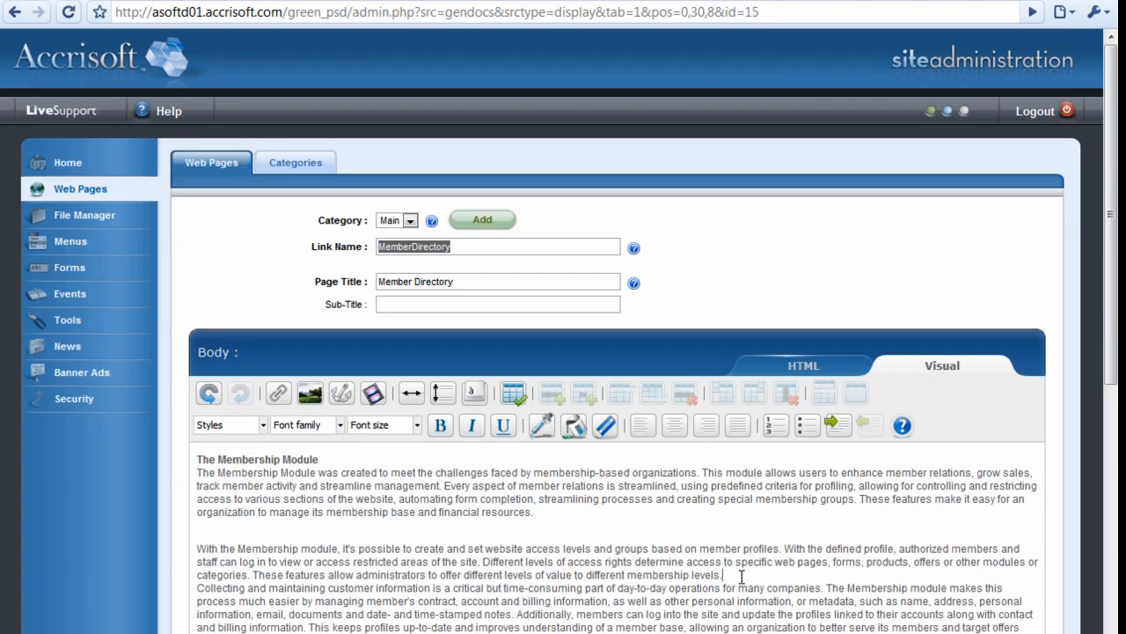
{"action": "key", "text": "Return"}
{"action": "left_click", "coordinate": [319, 460]}
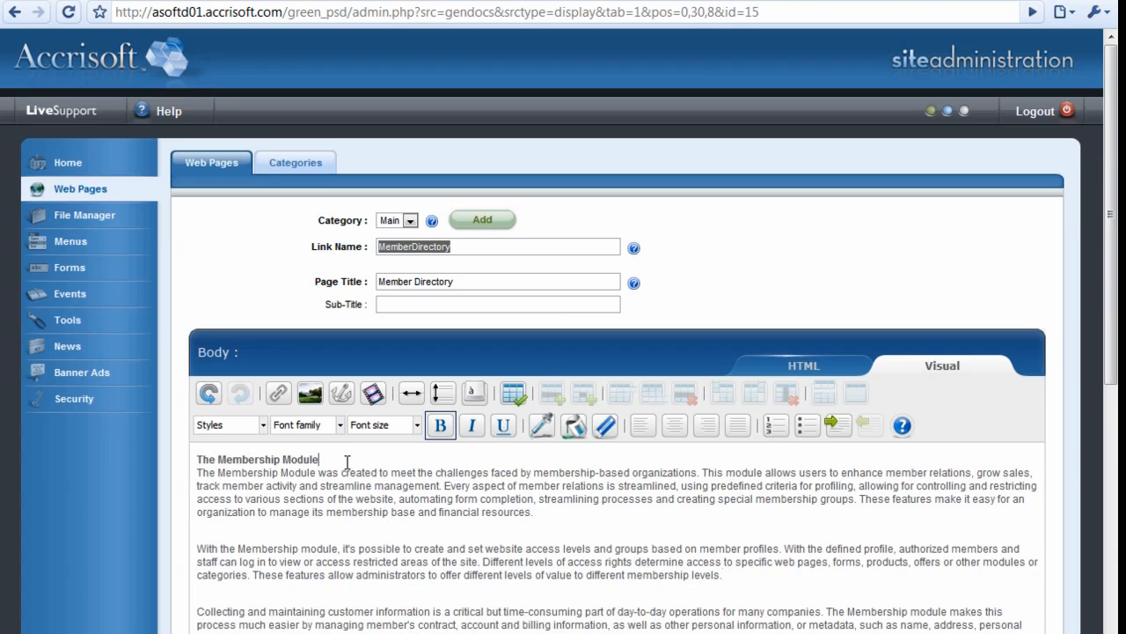
{"action": "key", "text": "Return"}
Clear the page title of the MemberDirectory web page and save the page
{"action": "left_click_drag", "start_coordinate": [470, 283], "coordinate": [320, 278]}
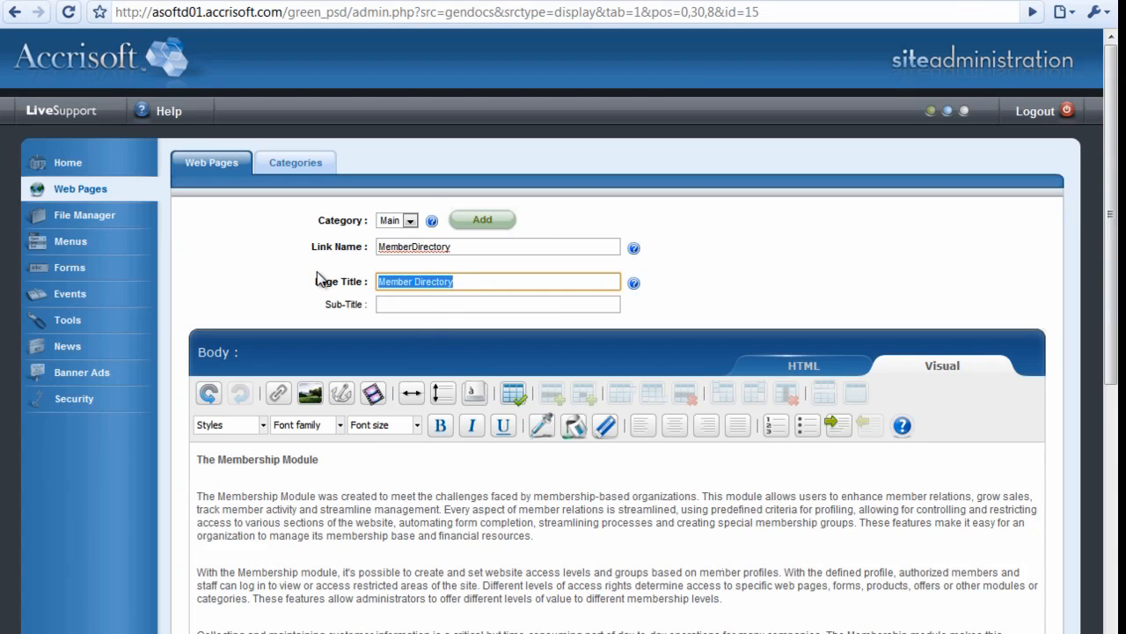
{"action": "key", "text": "BackSpace"}
{"action": "scroll", "coordinate": [184, 307], "scroll_direction": "down", "scroll_amount": 5}
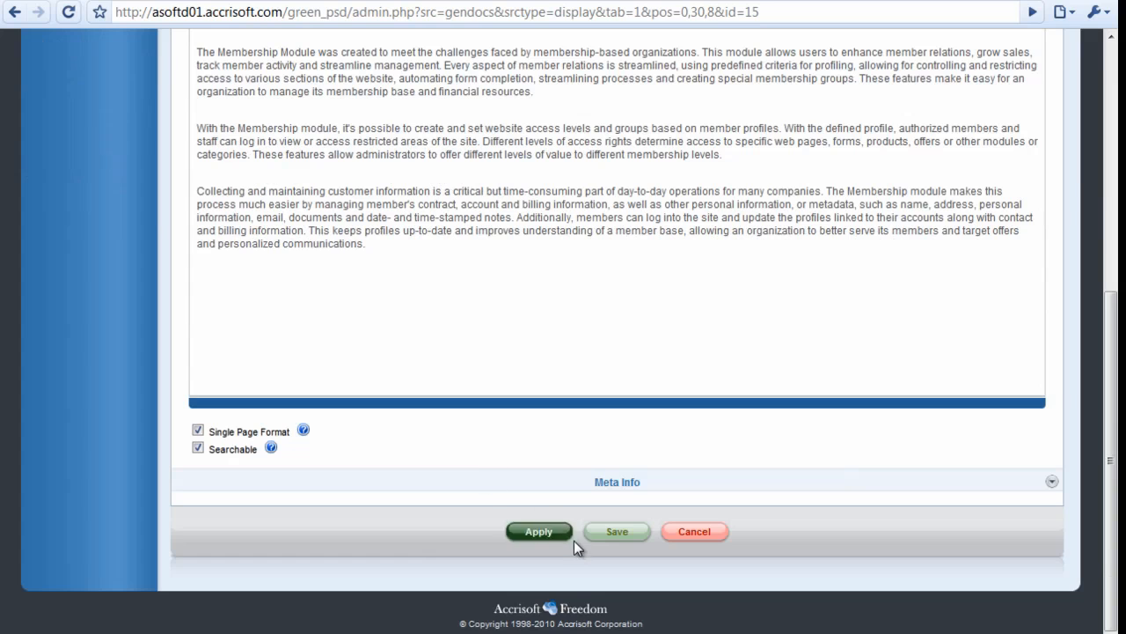
{"action": "left_click", "coordinate": [607, 532]}
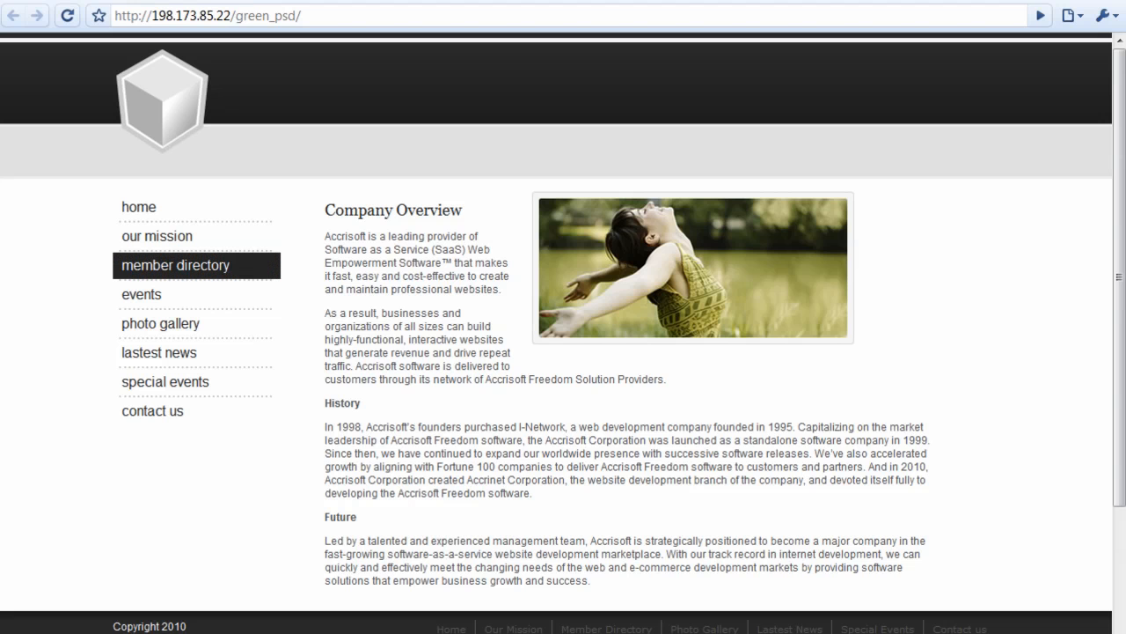
Check the Member Directory and Events pages through the live site's main menu
{"action": "left_click", "coordinate": [176, 265]}
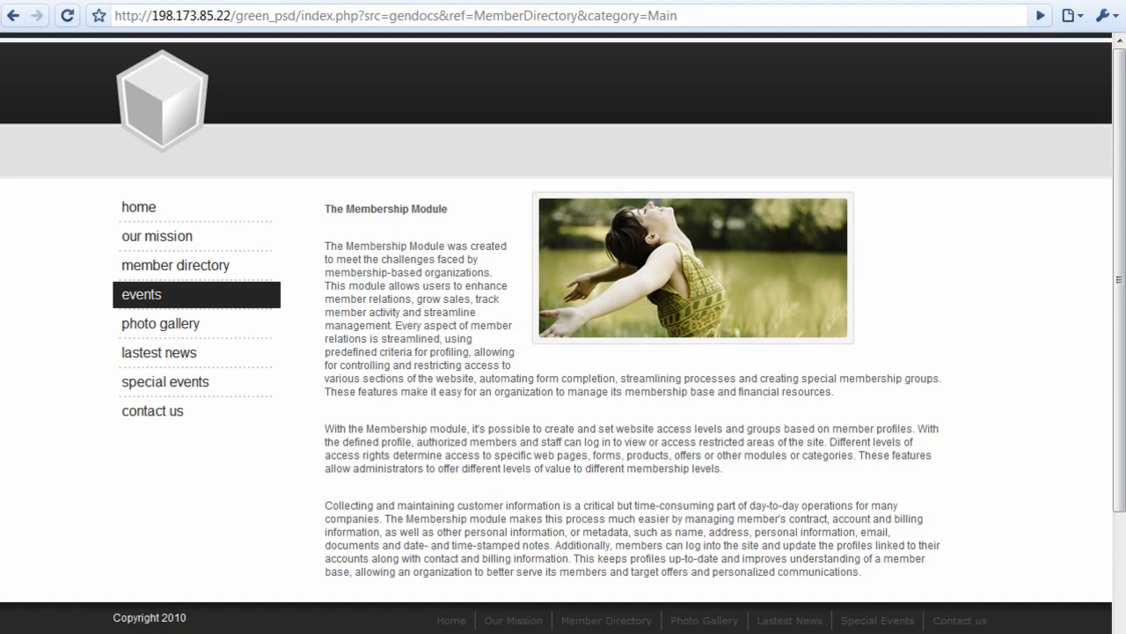
{"action": "left_click", "coordinate": [141, 294]}
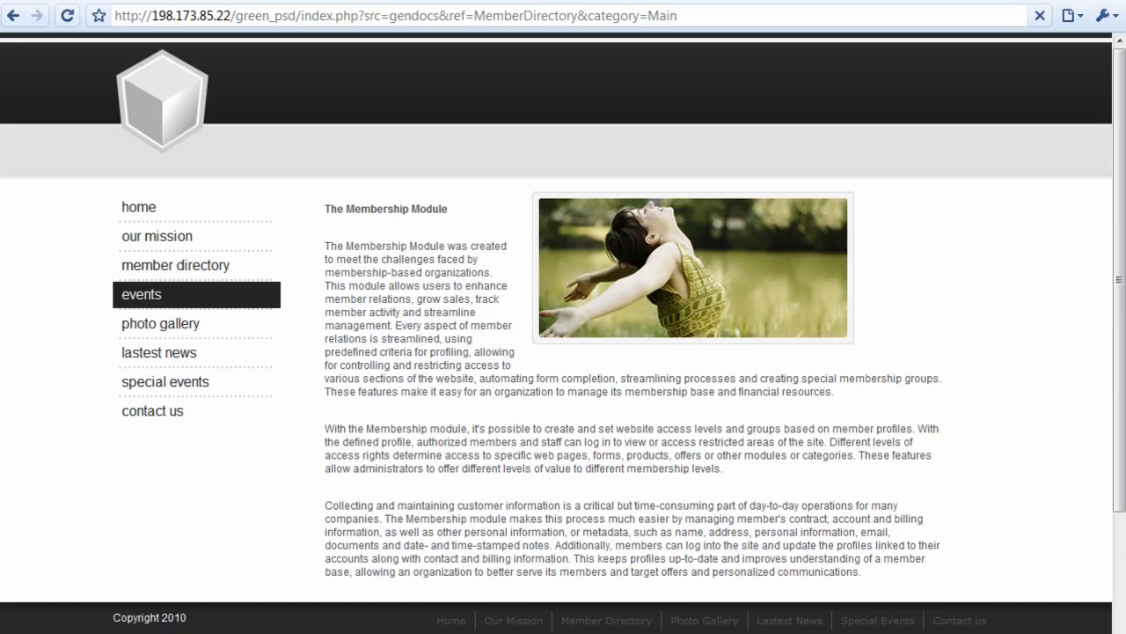